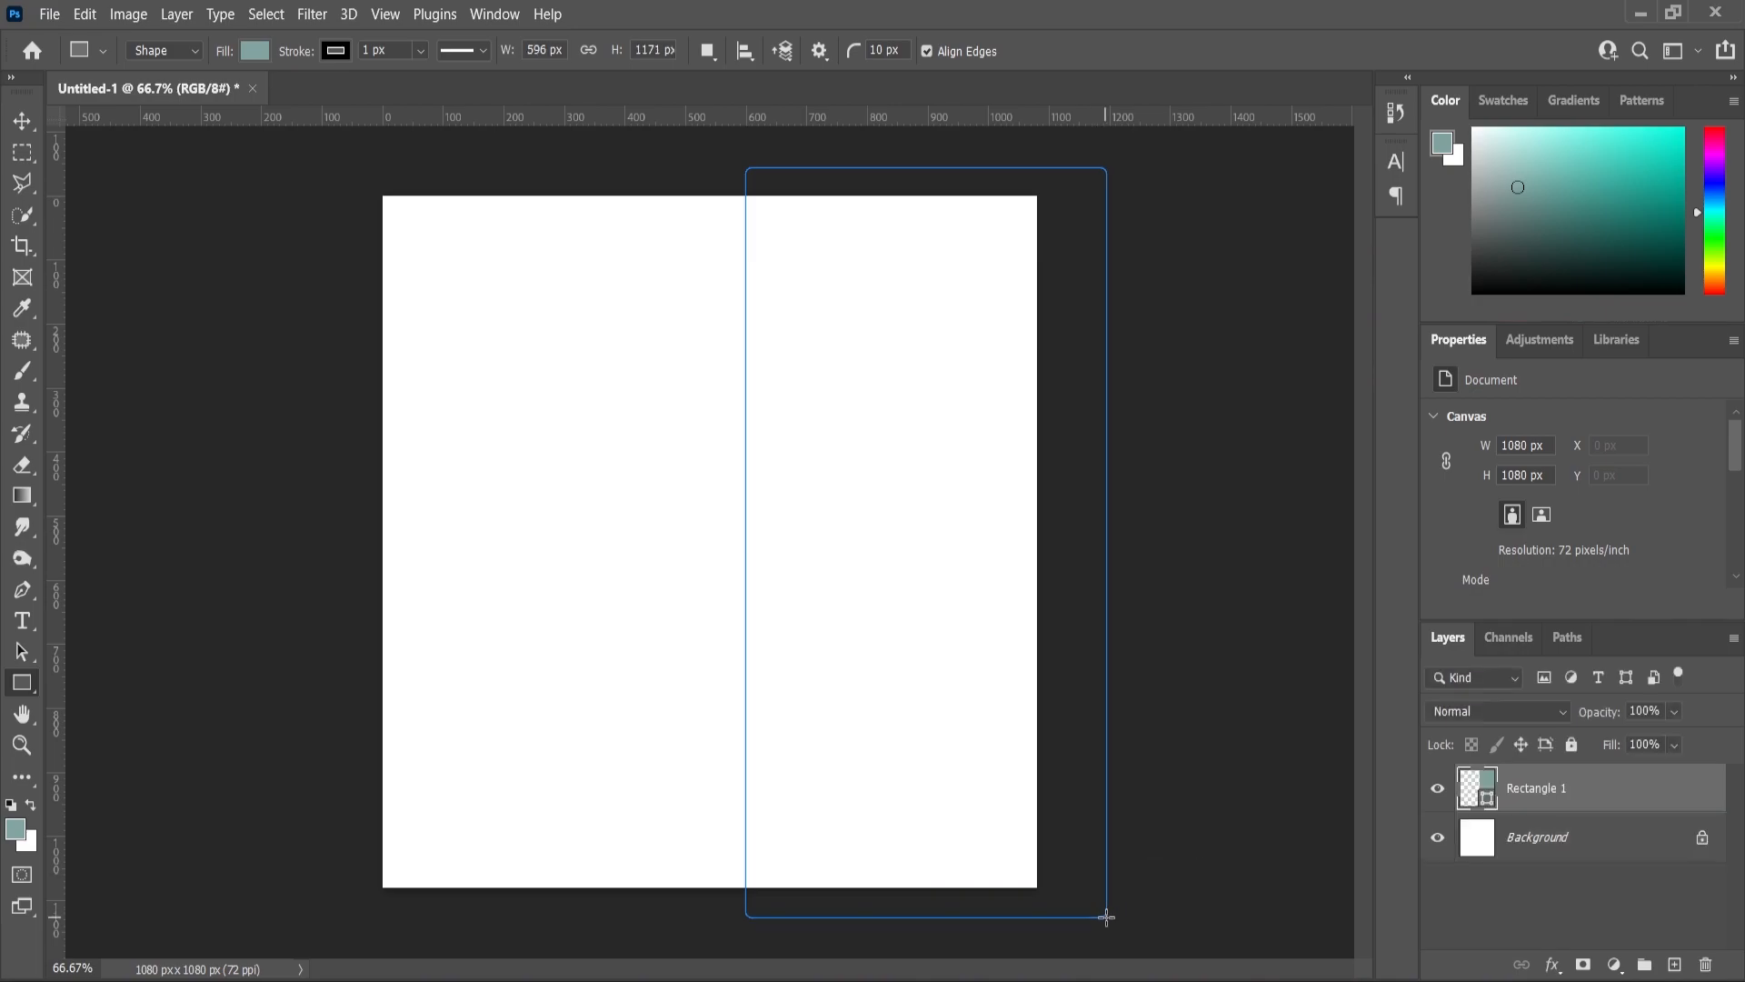
- Set the teal rectangle's stroke to None so it has no outline
{"action": "scroll", "coordinate": [1554, 523], "scroll_direction": "down", "scroll_amount": 3}
{"action": "left_click", "coordinate": [1506, 569]}
{"action": "left_click", "coordinate": [1441, 596]}
- Nudge the teal rectangle into place over the canvas's right half
{"action": "left_click", "coordinate": [20, 126]}
{"action": "left_click", "coordinate": [227, 238]}
{"action": "left_click_drag", "start_coordinate": [763, 405], "coordinate": [774, 405]}
{"action": "scroll", "coordinate": [1546, 558], "scroll_direction": "down", "scroll_amount": 2}
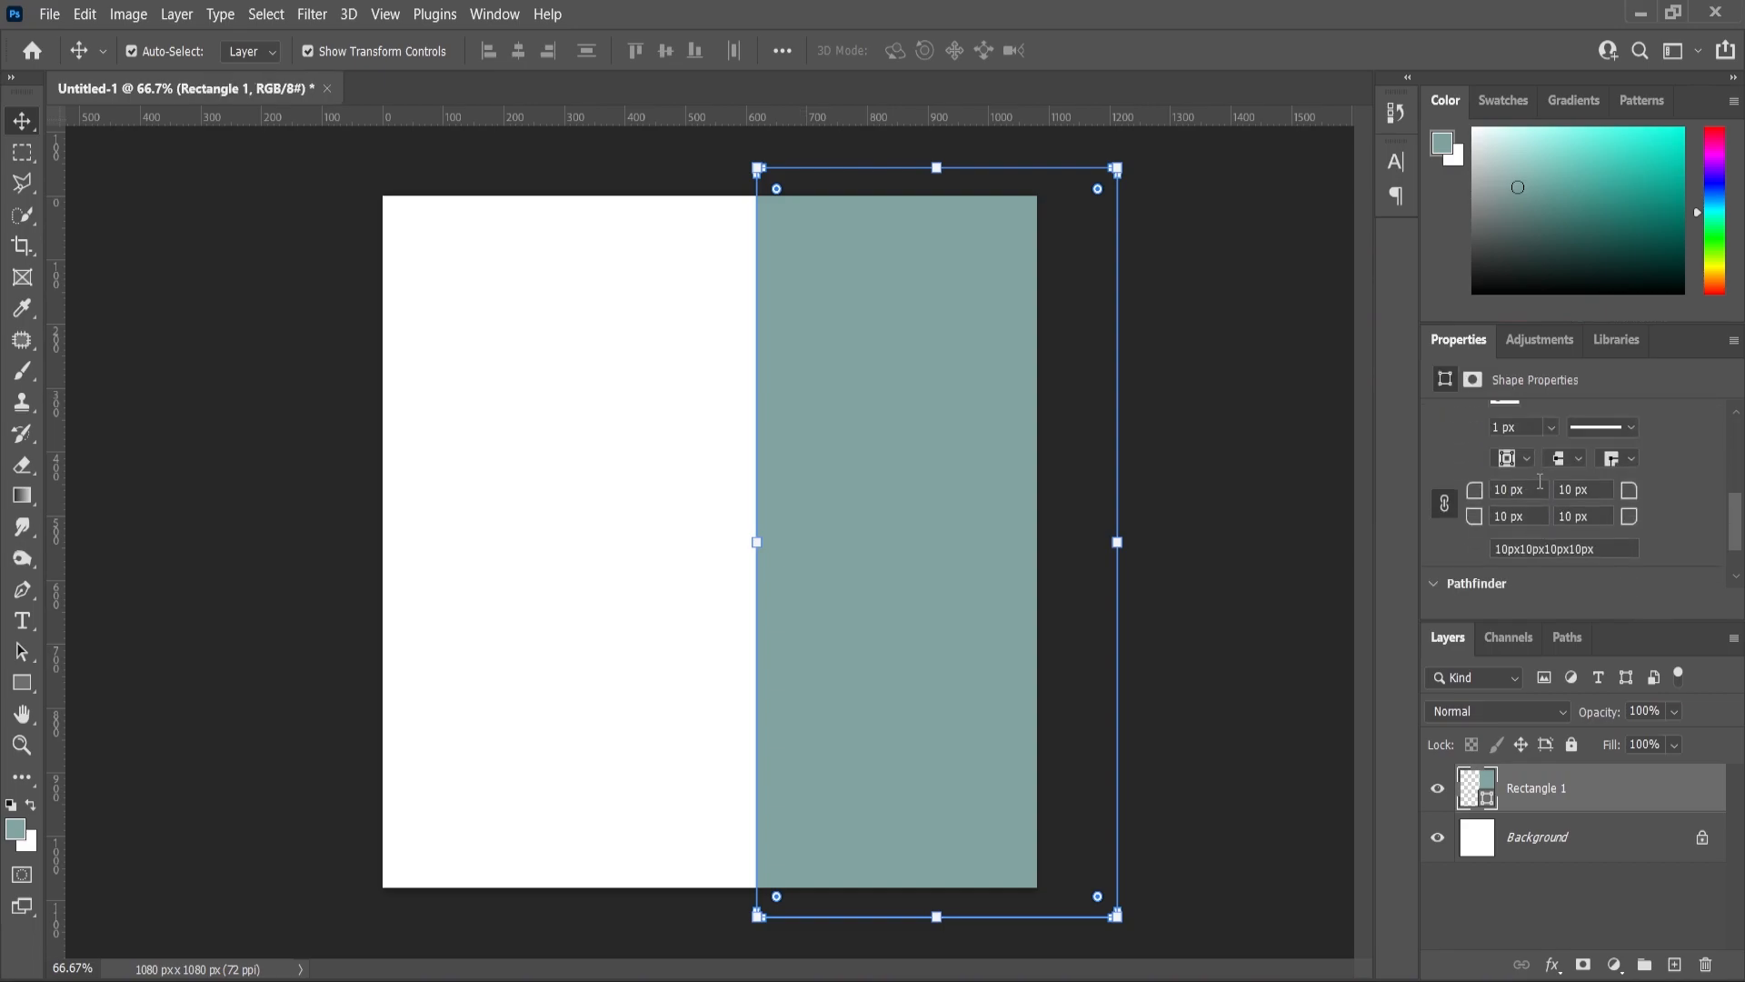
{"action": "left_click", "coordinate": [127, 338]}
{"action": "left_click_drag", "start_coordinate": [798, 433], "coordinate": [785, 438]}
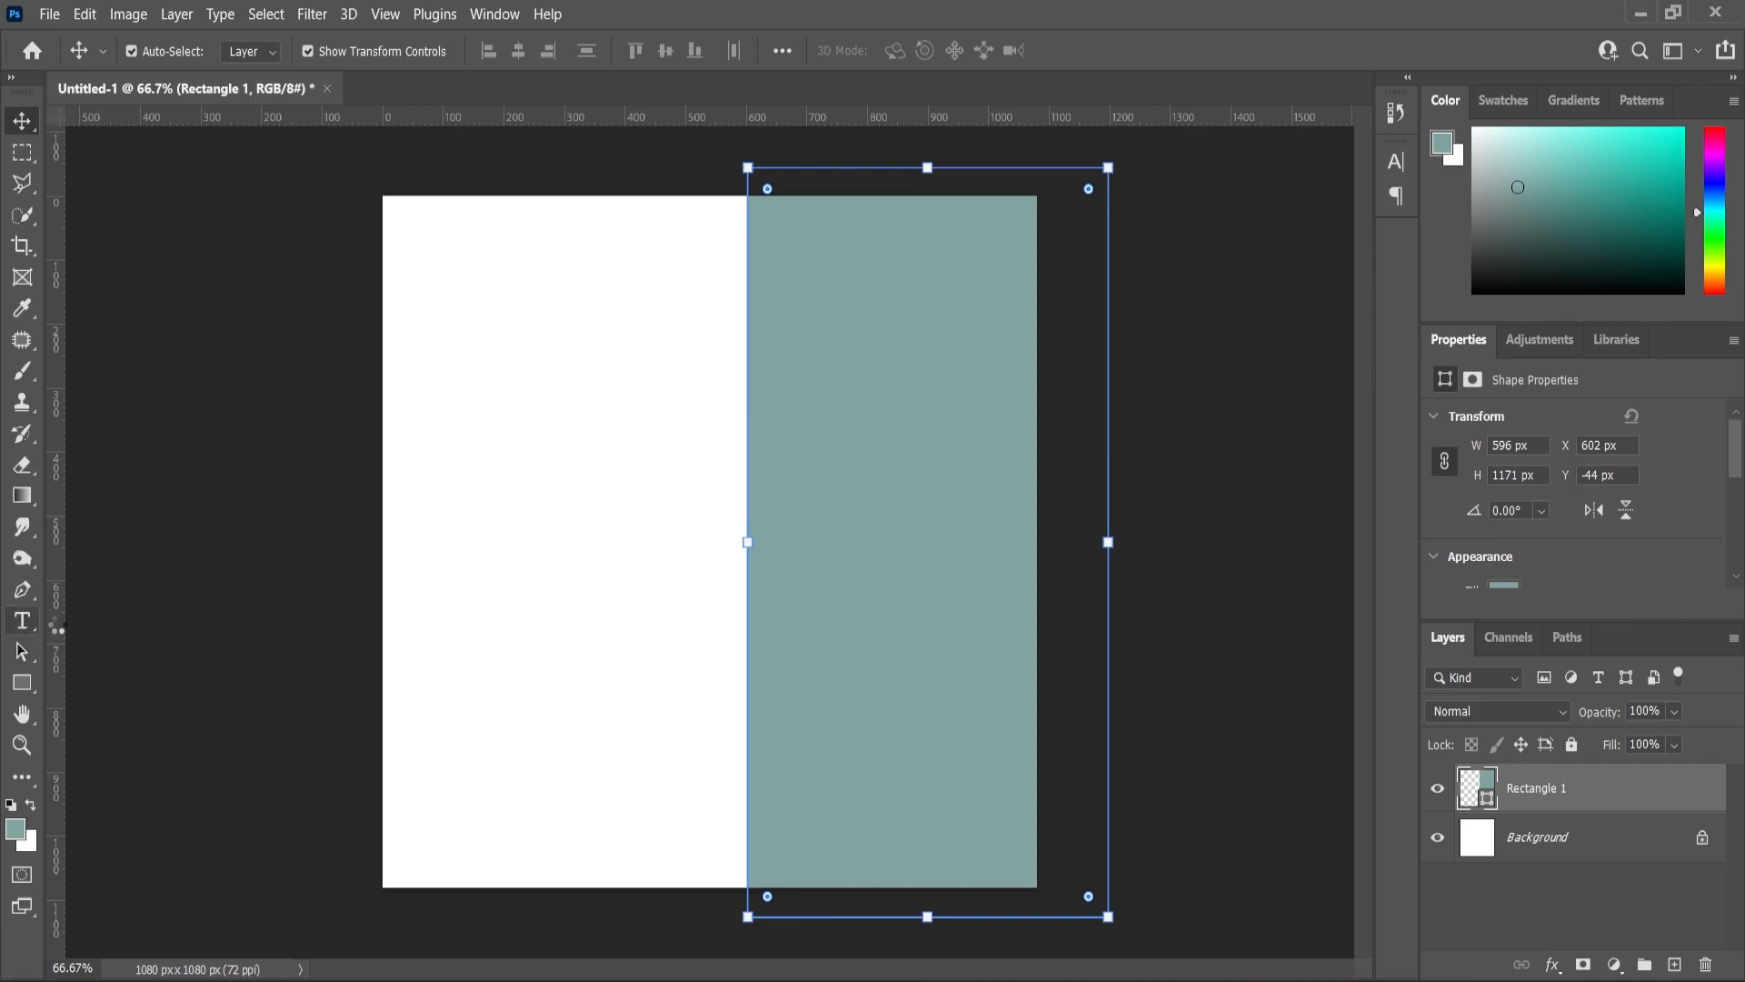
{"action": "left_click", "coordinate": [21, 621]}
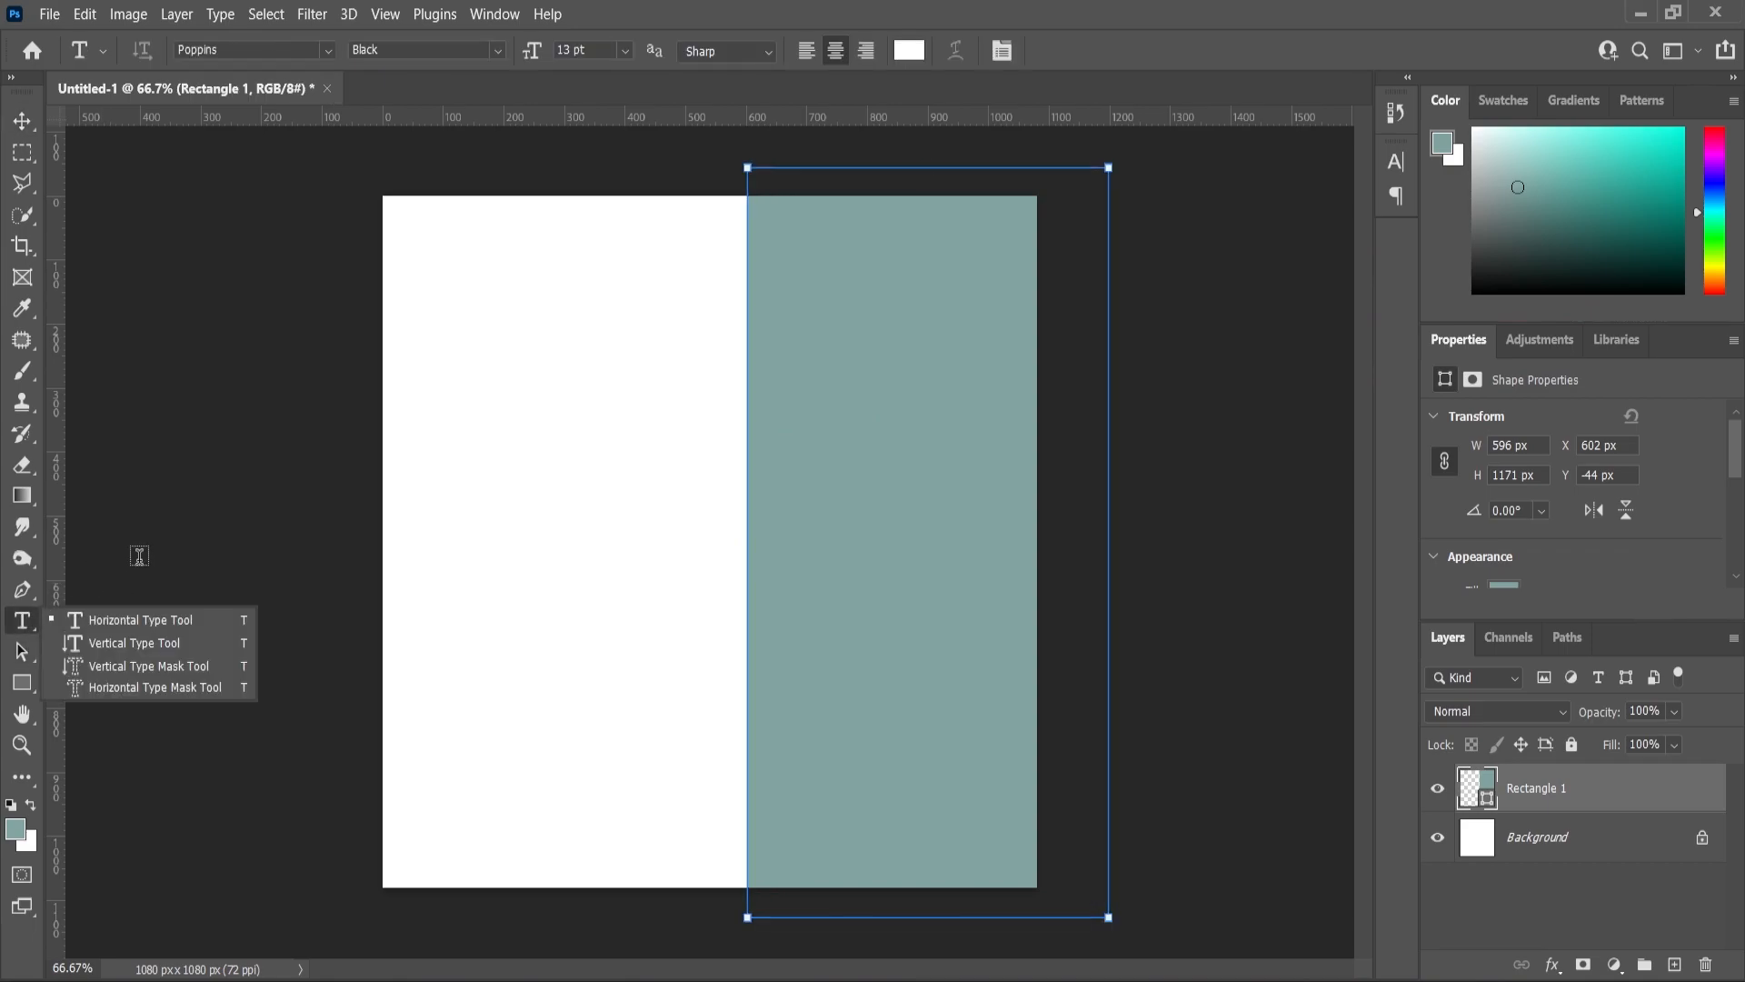
- Add black 'Wearable' text in the upper left and scale it up considerably
{"action": "left_click", "coordinate": [451, 411]}
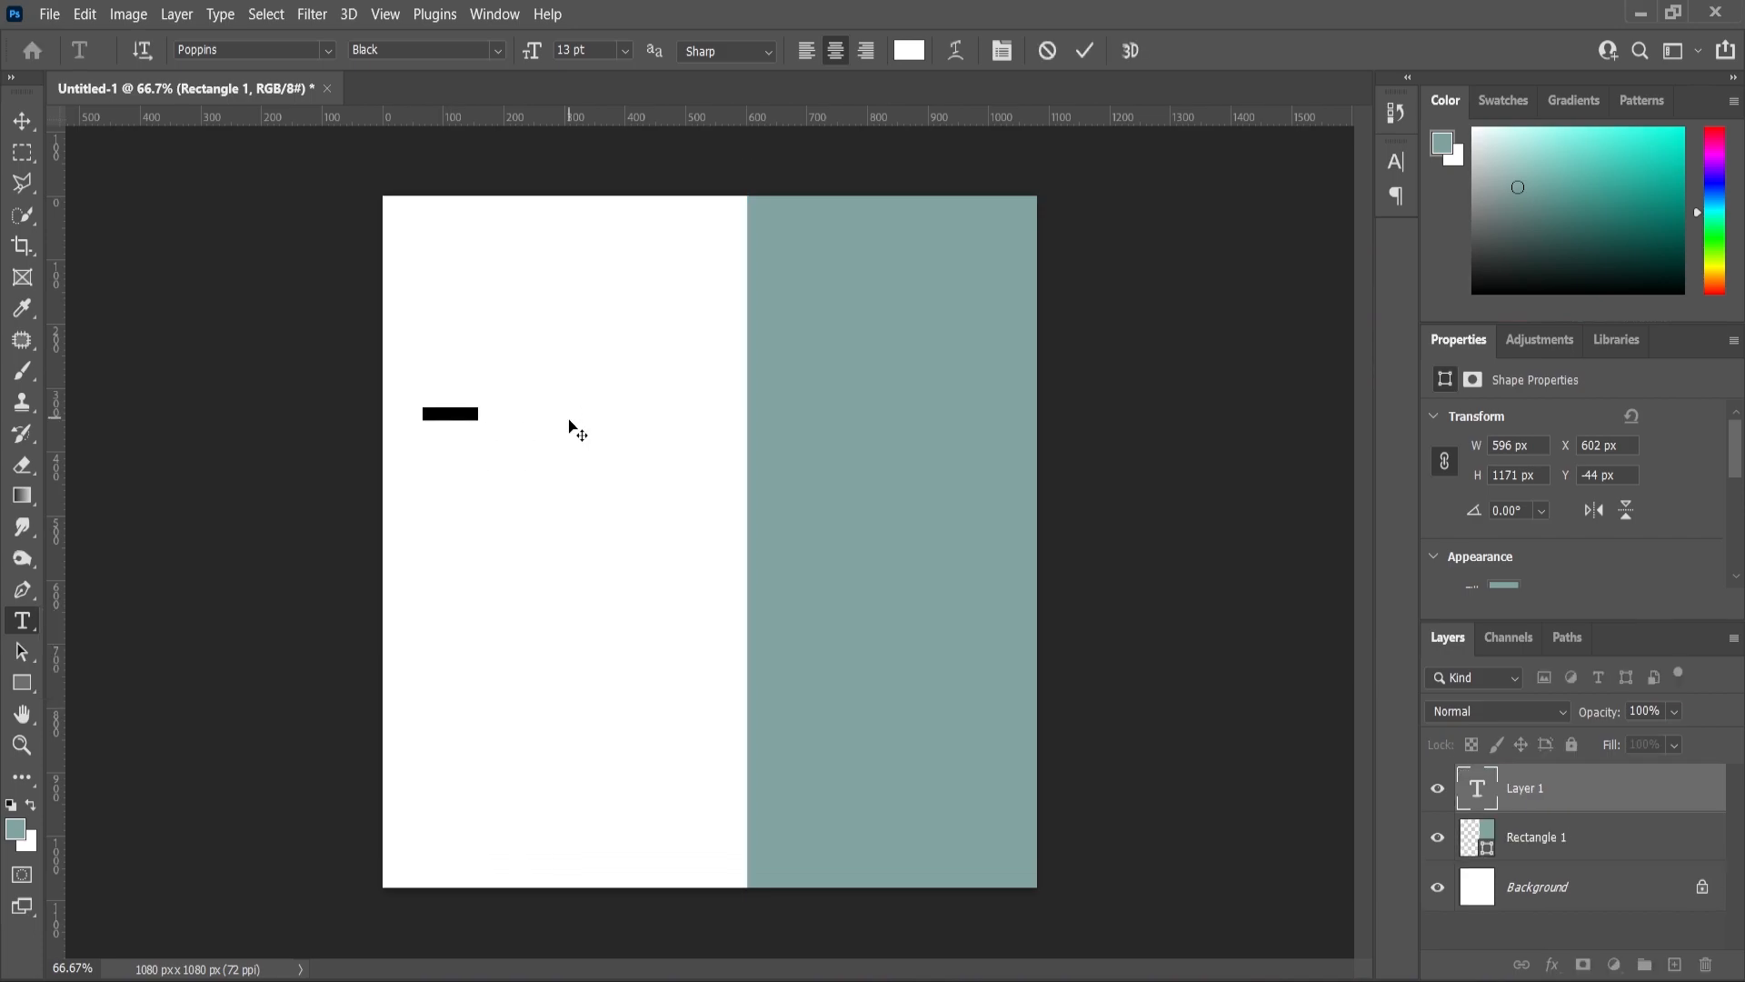
{"action": "key", "text": "BackSpace"}
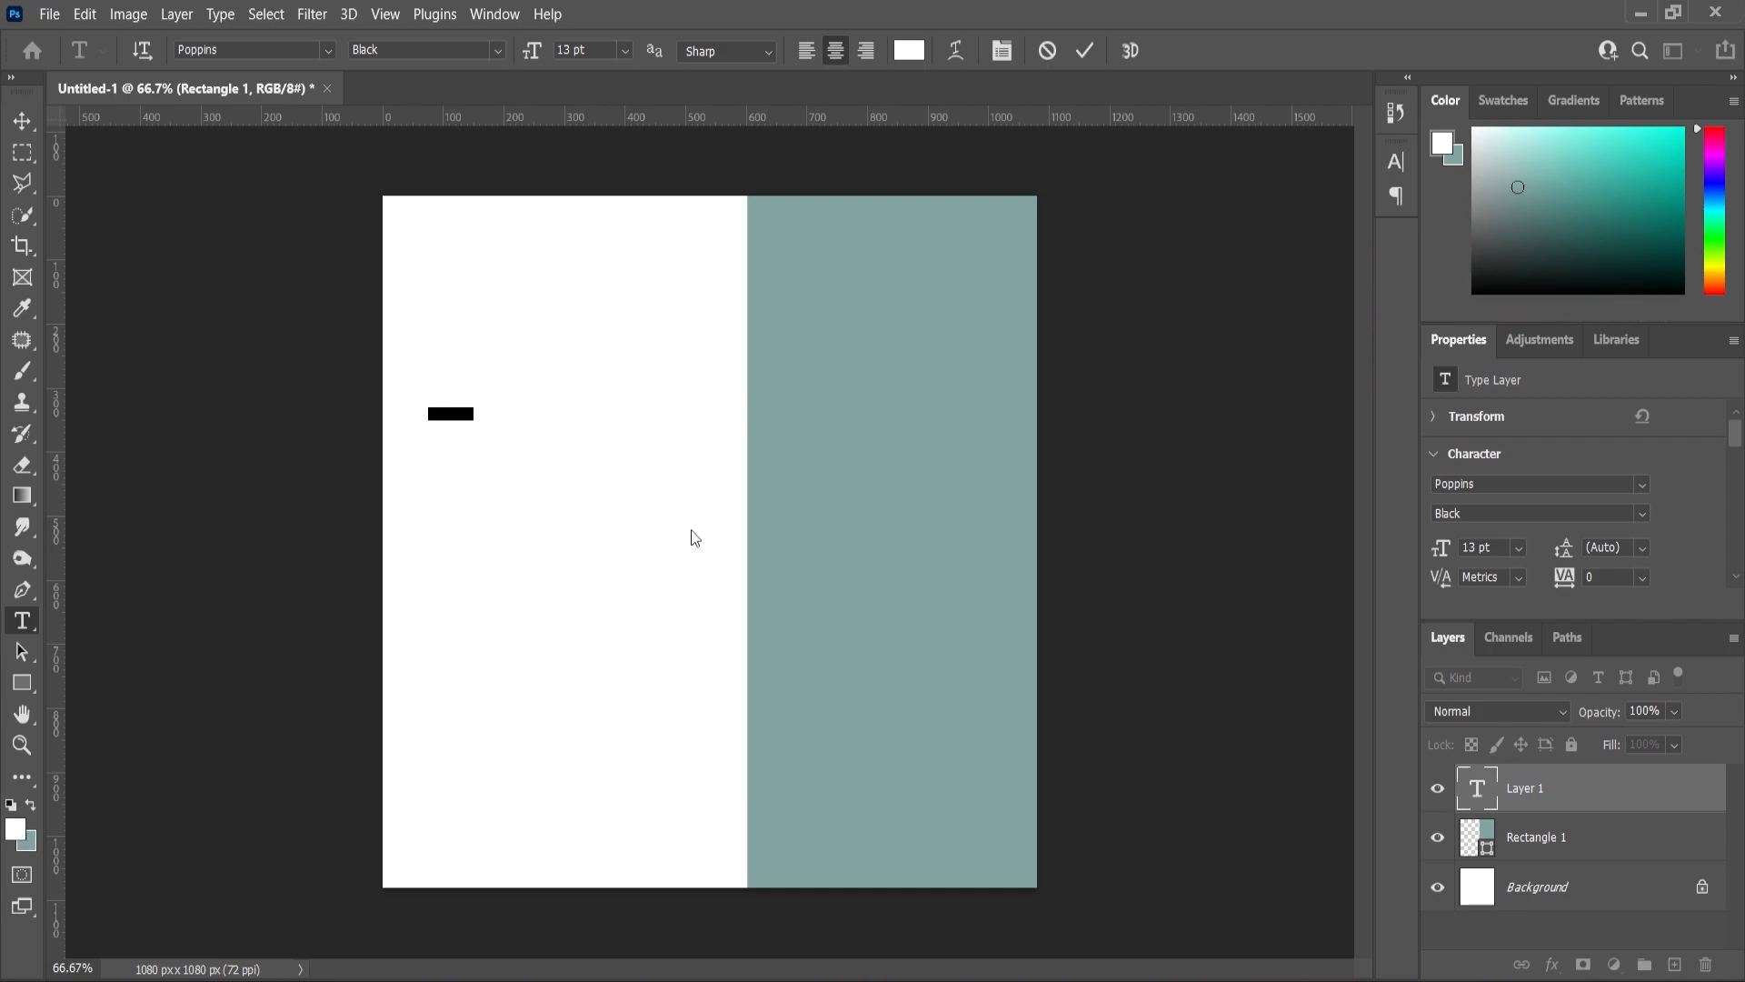
{"action": "left_click", "coordinate": [15, 829]}
{"action": "left_click_drag", "start_coordinate": [1109, 553], "coordinate": [883, 655]}
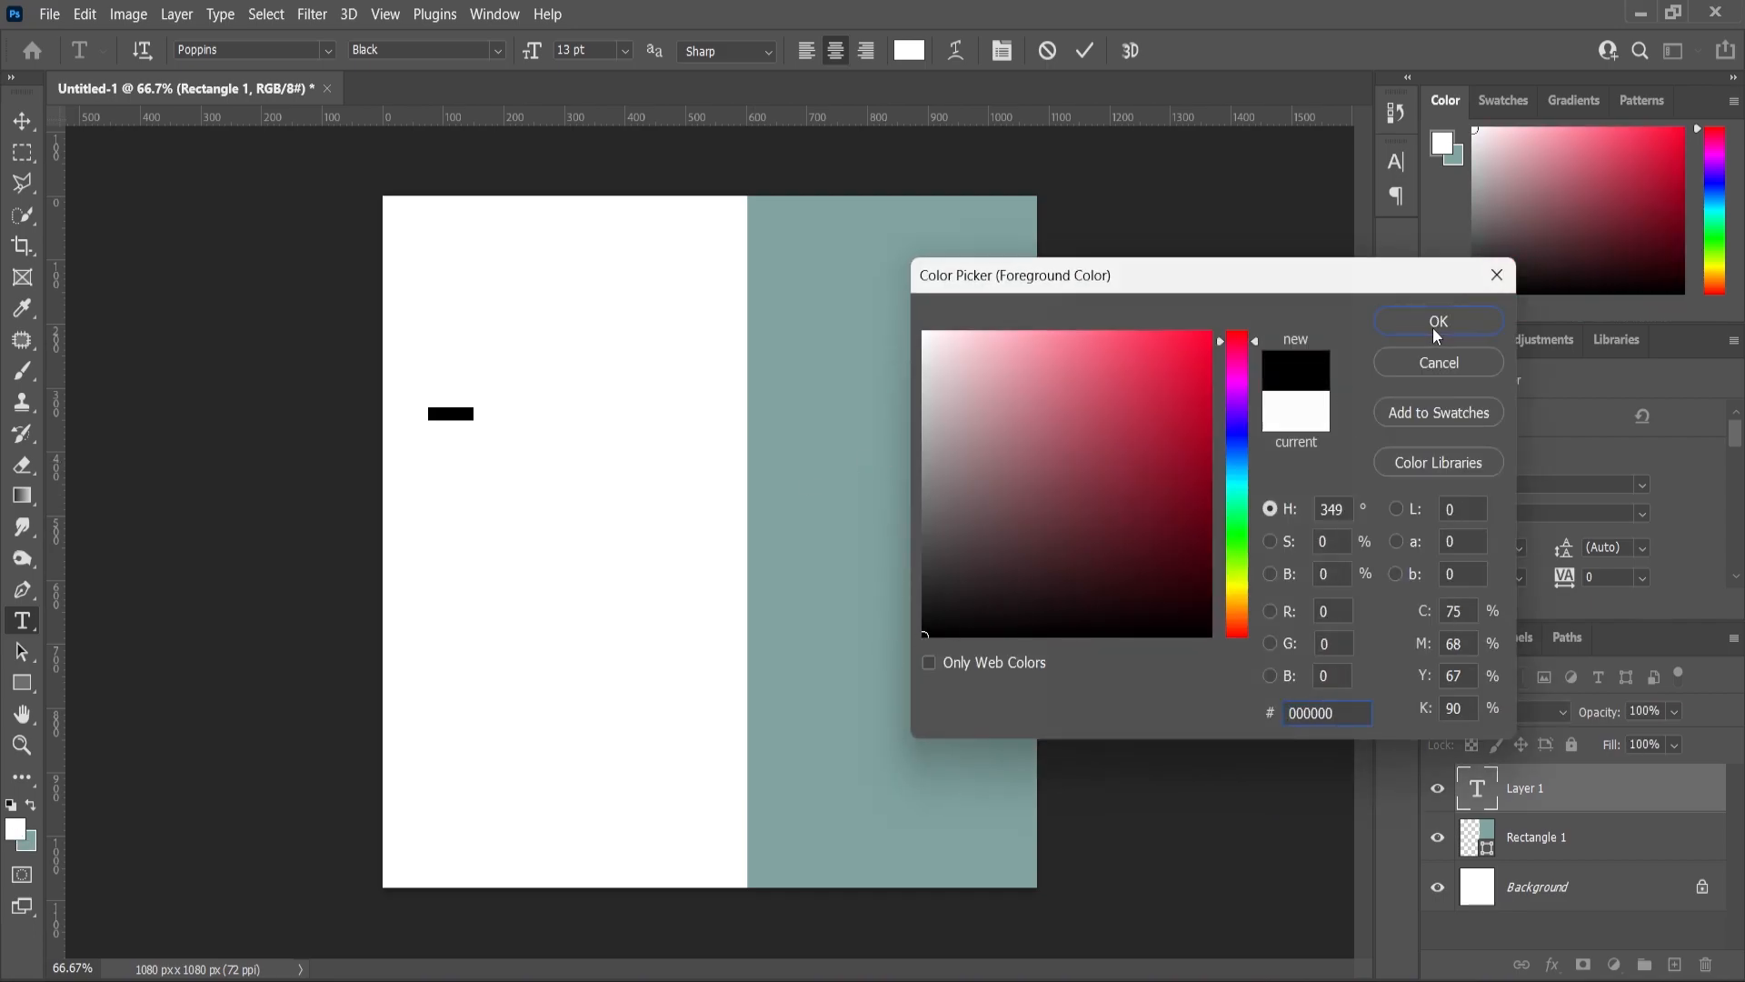
{"action": "left_click", "coordinate": [1436, 324]}
{"action": "type", "text": "Wearable"}
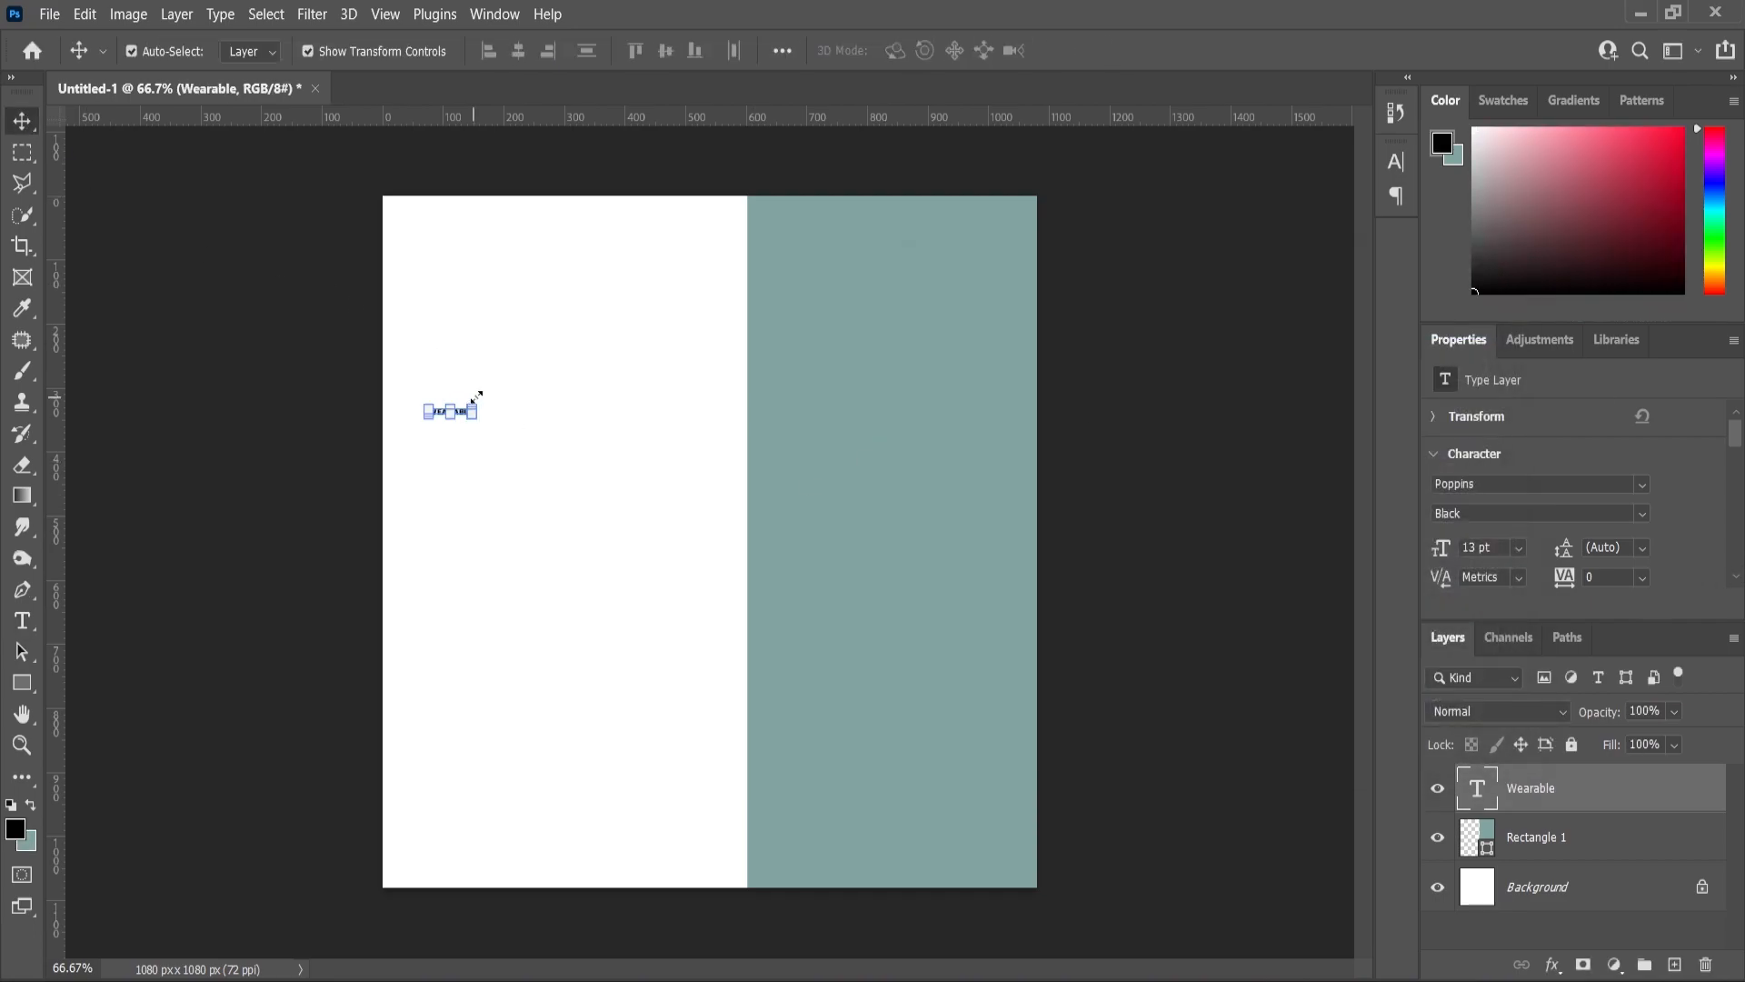
{"action": "left_click_drag", "start_coordinate": [480, 404], "coordinate": [545, 357]}
{"action": "key", "text": "Return"}
- Turn off All Caps, set the word to Poppins Medium, and enlarge it slightly
{"action": "key", "text": "t"}
{"action": "left_click", "coordinate": [508, 346]}
{"action": "key", "text": "ctrl+a"}
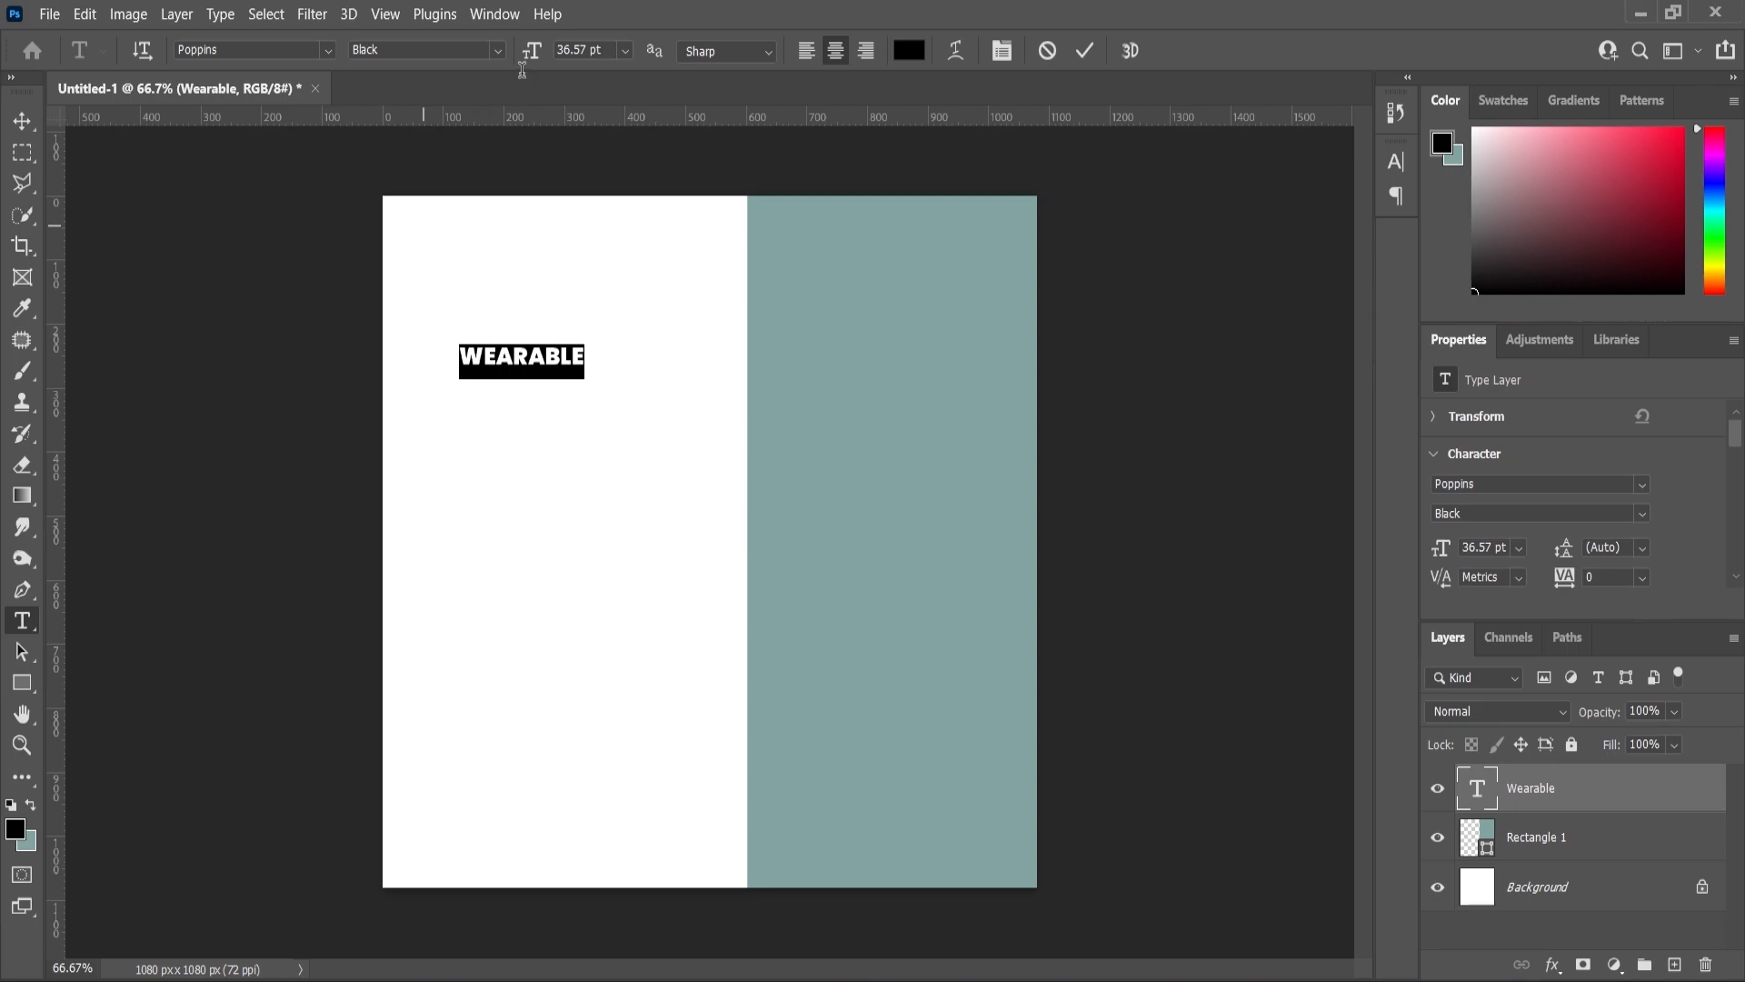
{"action": "scroll", "coordinate": [1565, 521], "scroll_direction": "down", "scroll_amount": 5}
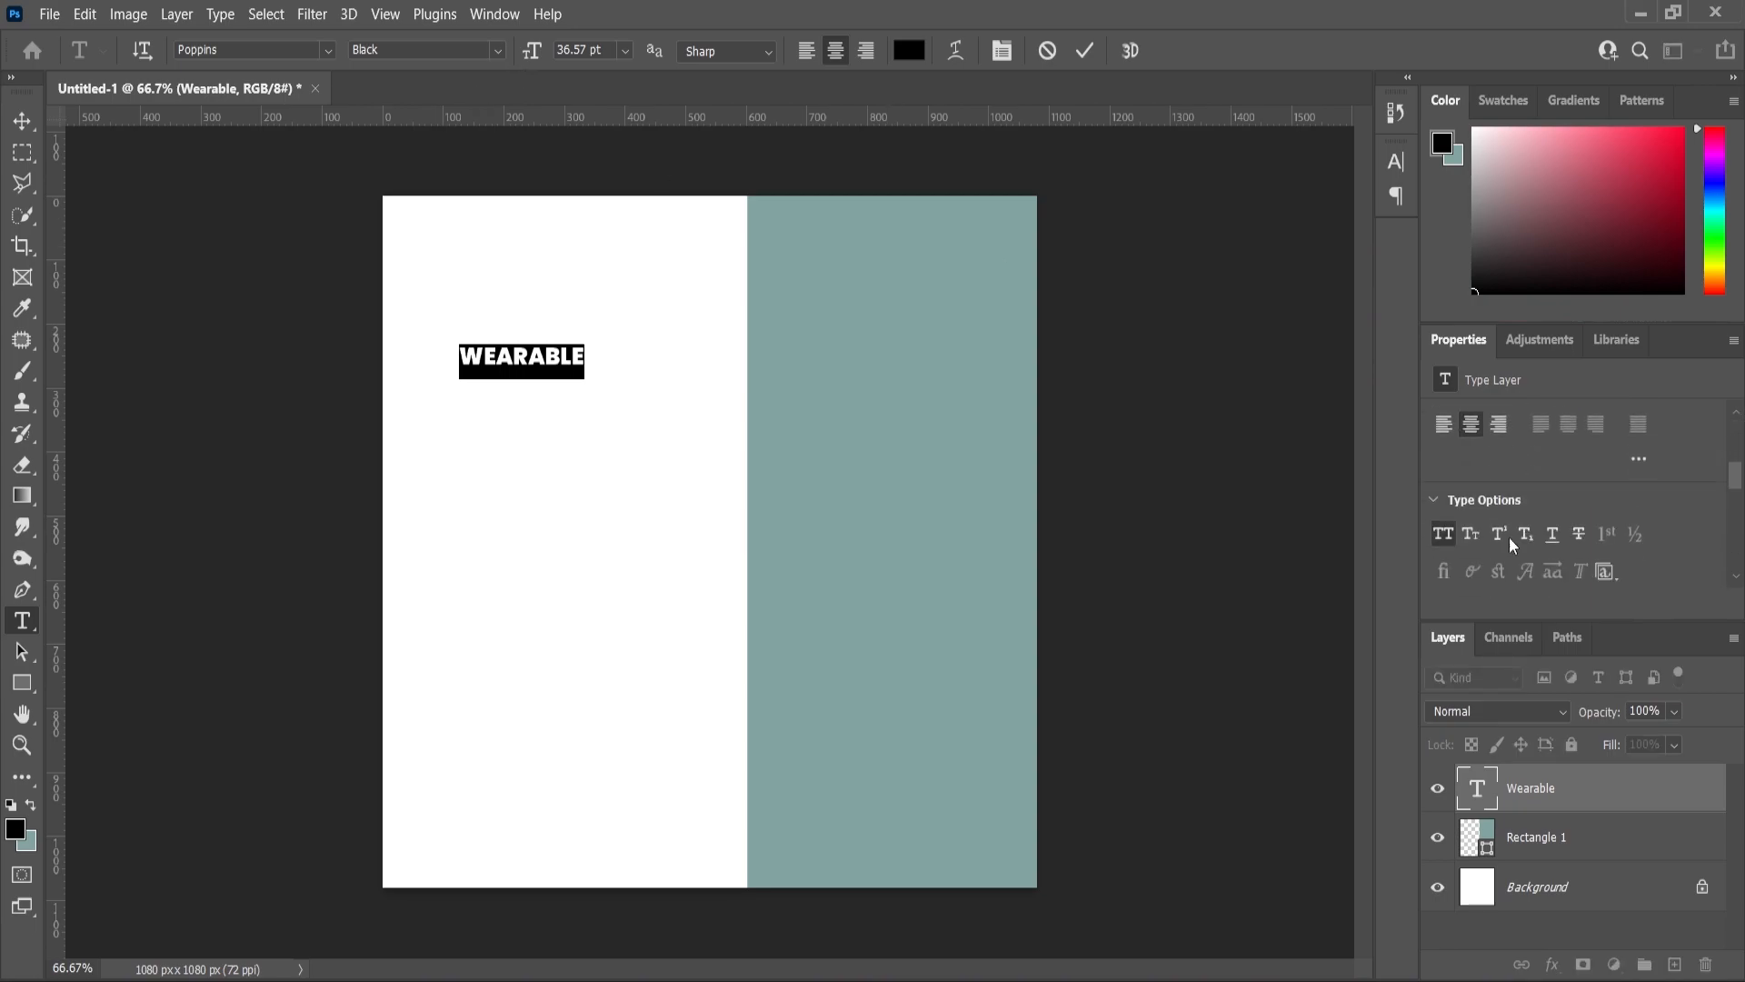
{"action": "left_click", "coordinate": [1442, 514]}
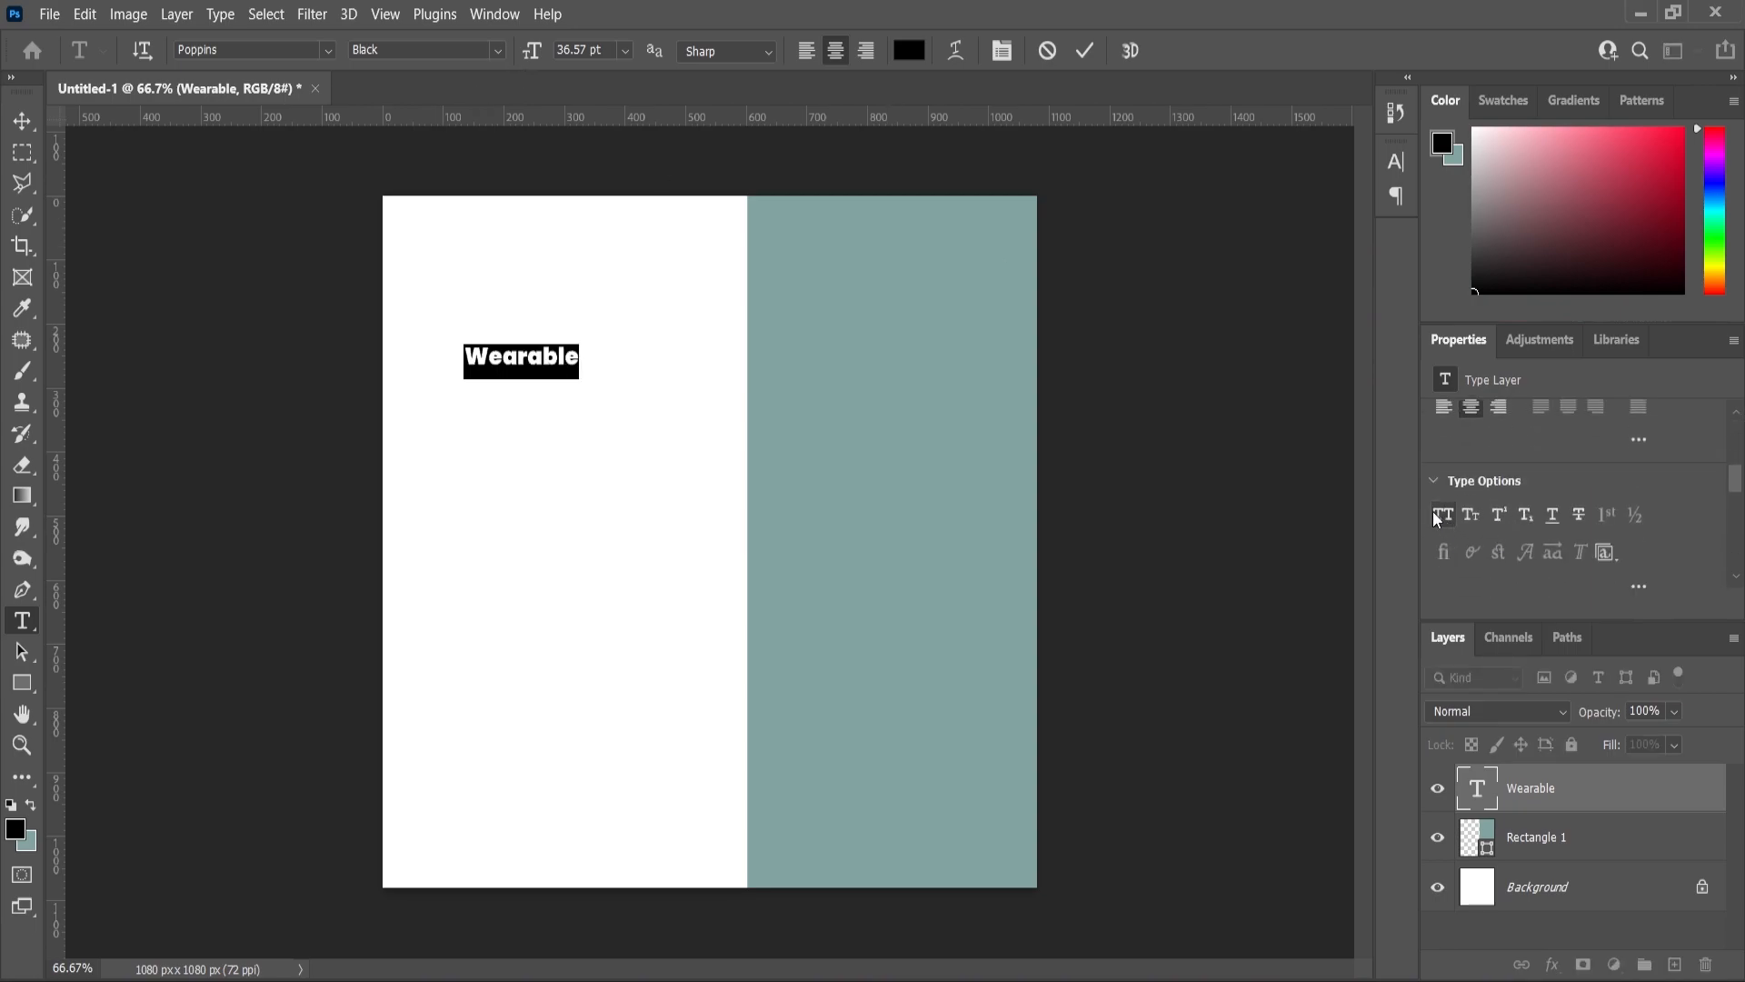
{"action": "left_click", "coordinate": [500, 53]}
{"action": "left_click", "coordinate": [395, 227]}
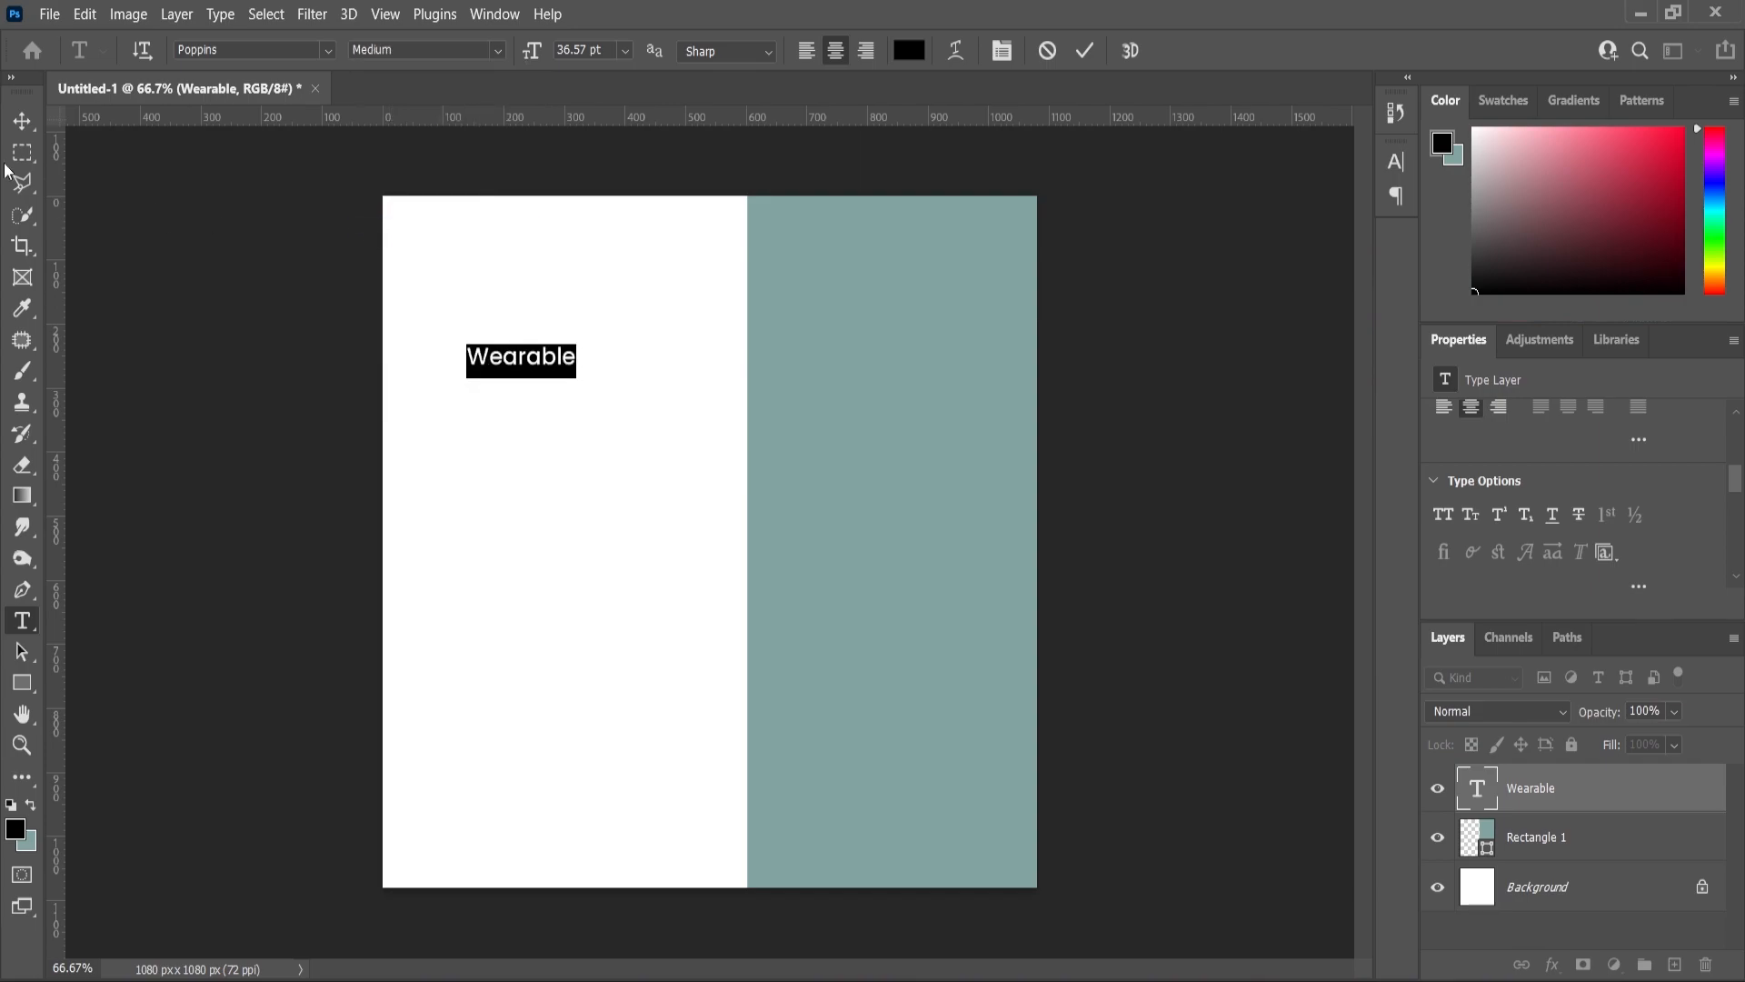
{"action": "left_click", "coordinate": [15, 125]}
{"action": "scroll", "coordinate": [558, 286], "scroll_direction": "up", "scroll_amount": 3}
{"action": "left_click_drag", "start_coordinate": [584, 370], "coordinate": [644, 349]}
- Extend the heading to 'Wearable Apps' and raise it about 42 px
{"action": "left_click", "coordinate": [22, 745]}
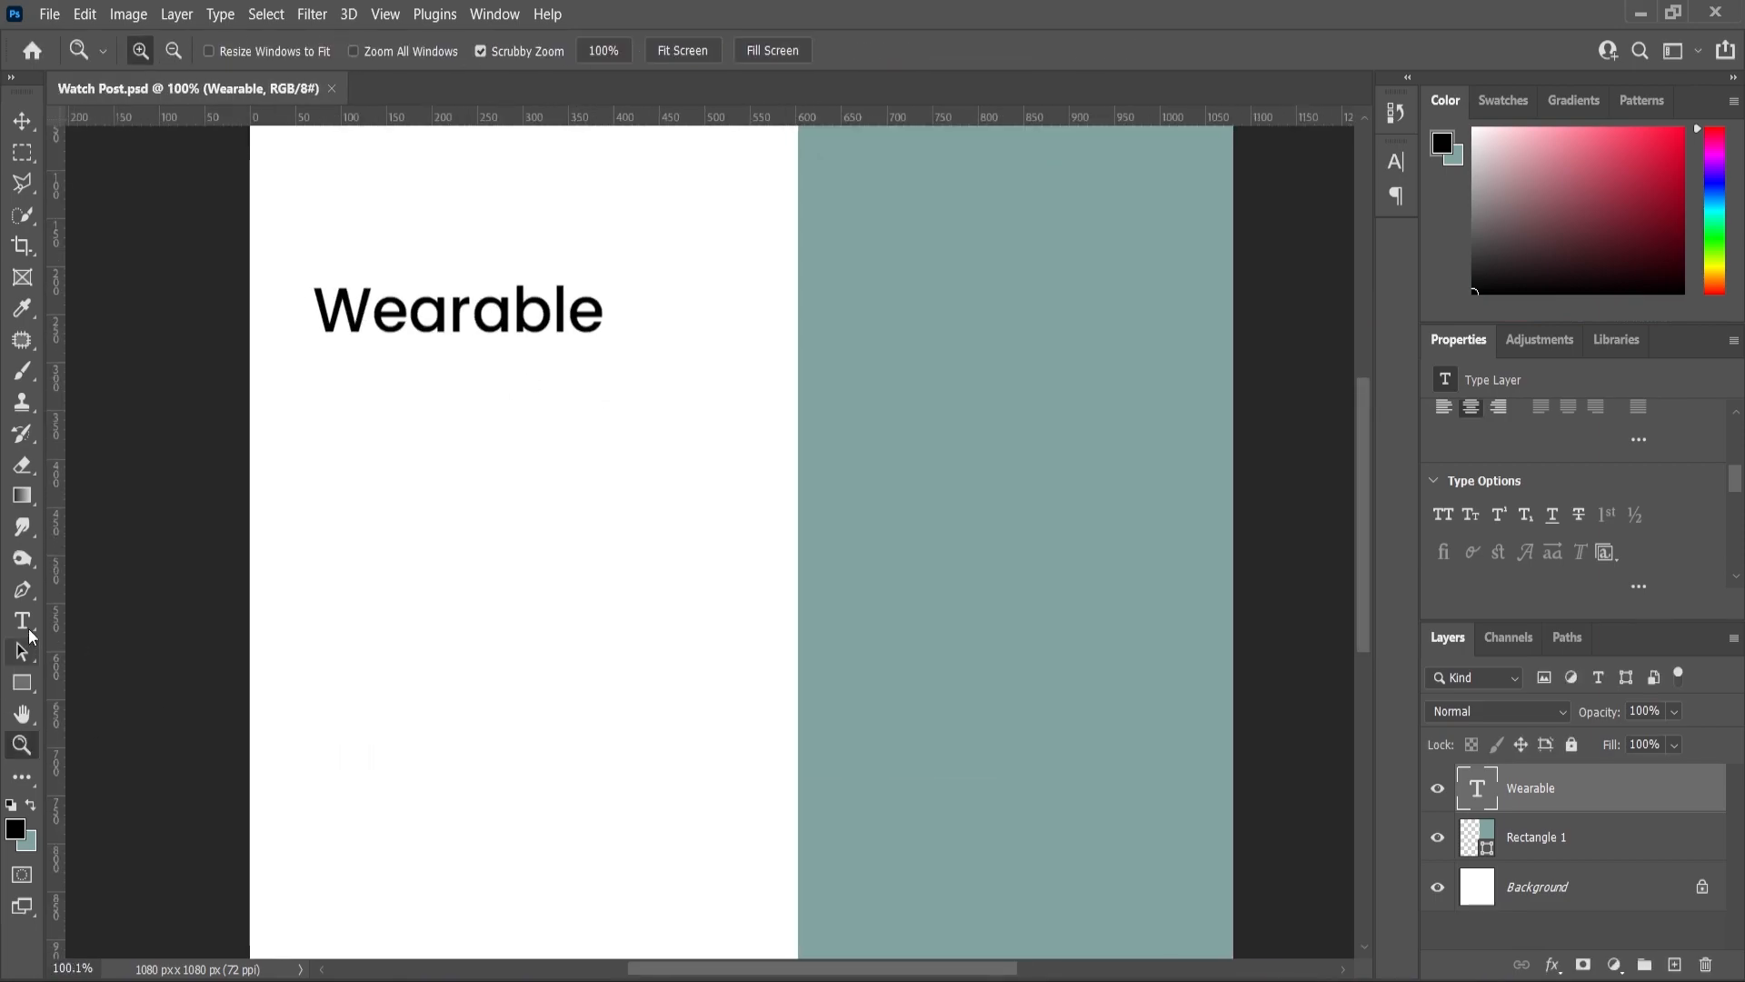
{"action": "key", "text": "t"}
{"action": "left_click", "coordinate": [604, 309]}
{"action": "type", "text": "A"}
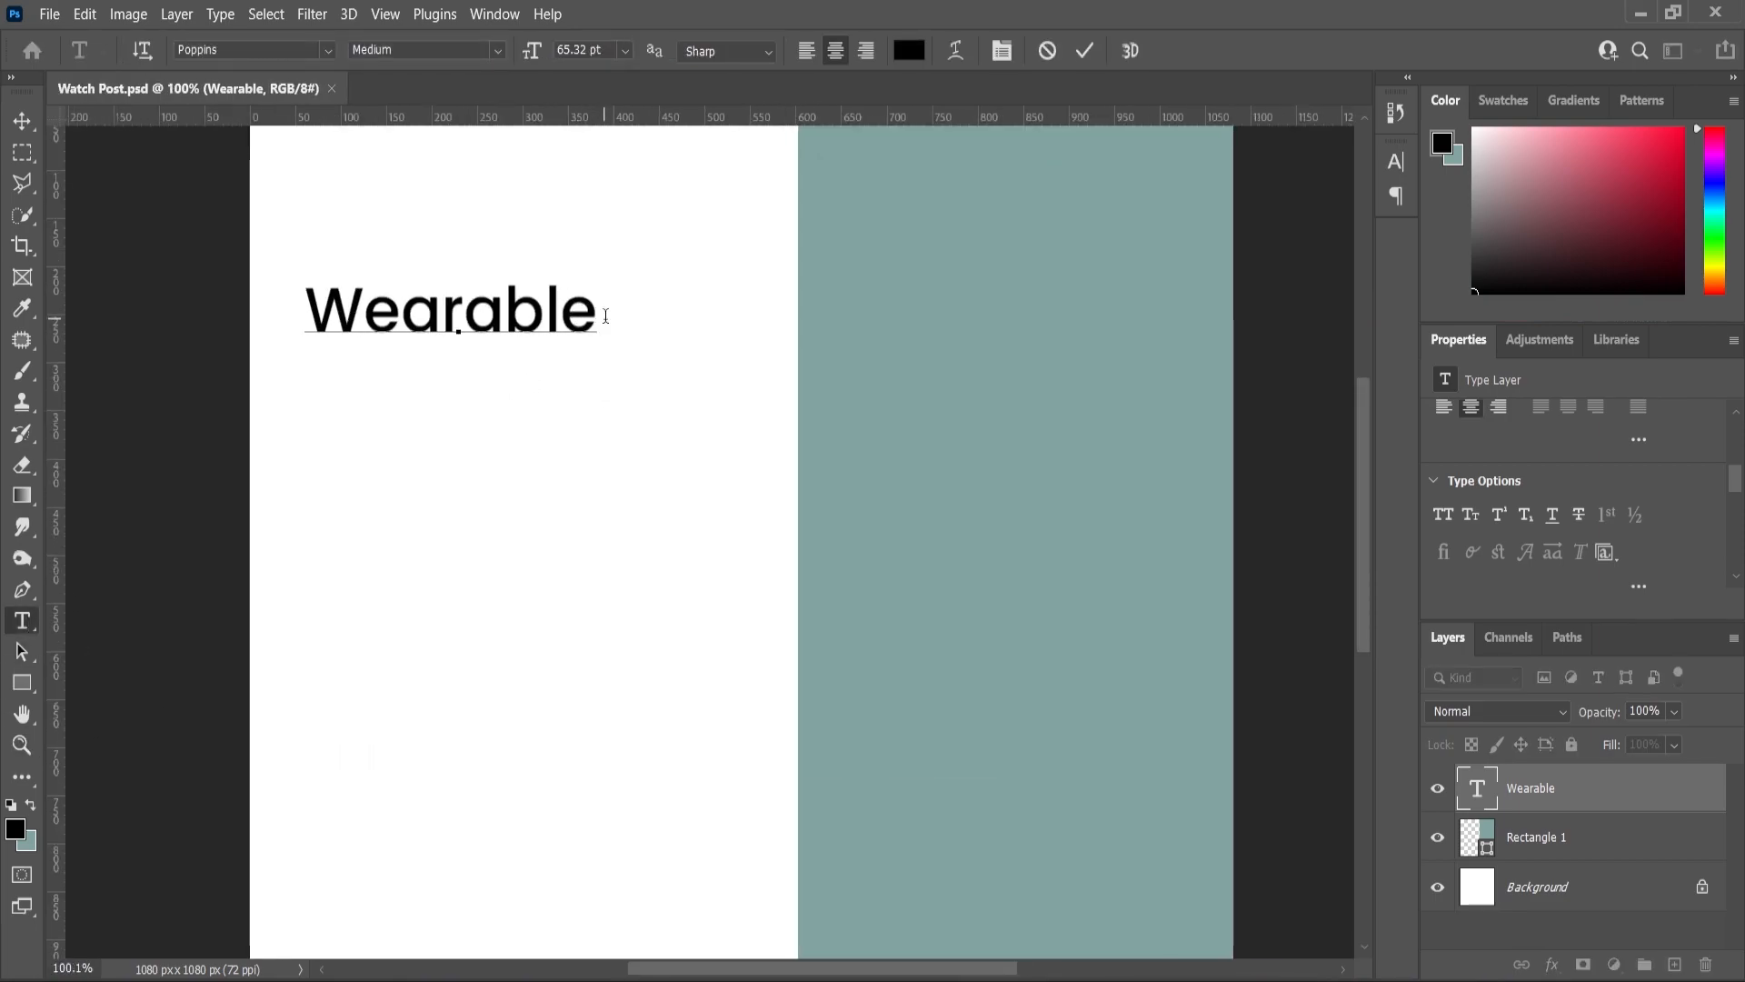
{"action": "type", "text": "pps"}
{"action": "left_click", "coordinate": [22, 120]}
{"action": "left_click_drag", "start_coordinate": [629, 273], "coordinate": [842, 270]}
{"action": "left_click_drag", "start_coordinate": [630, 320], "coordinate": [589, 292]}
{"action": "key", "text": "Return"}
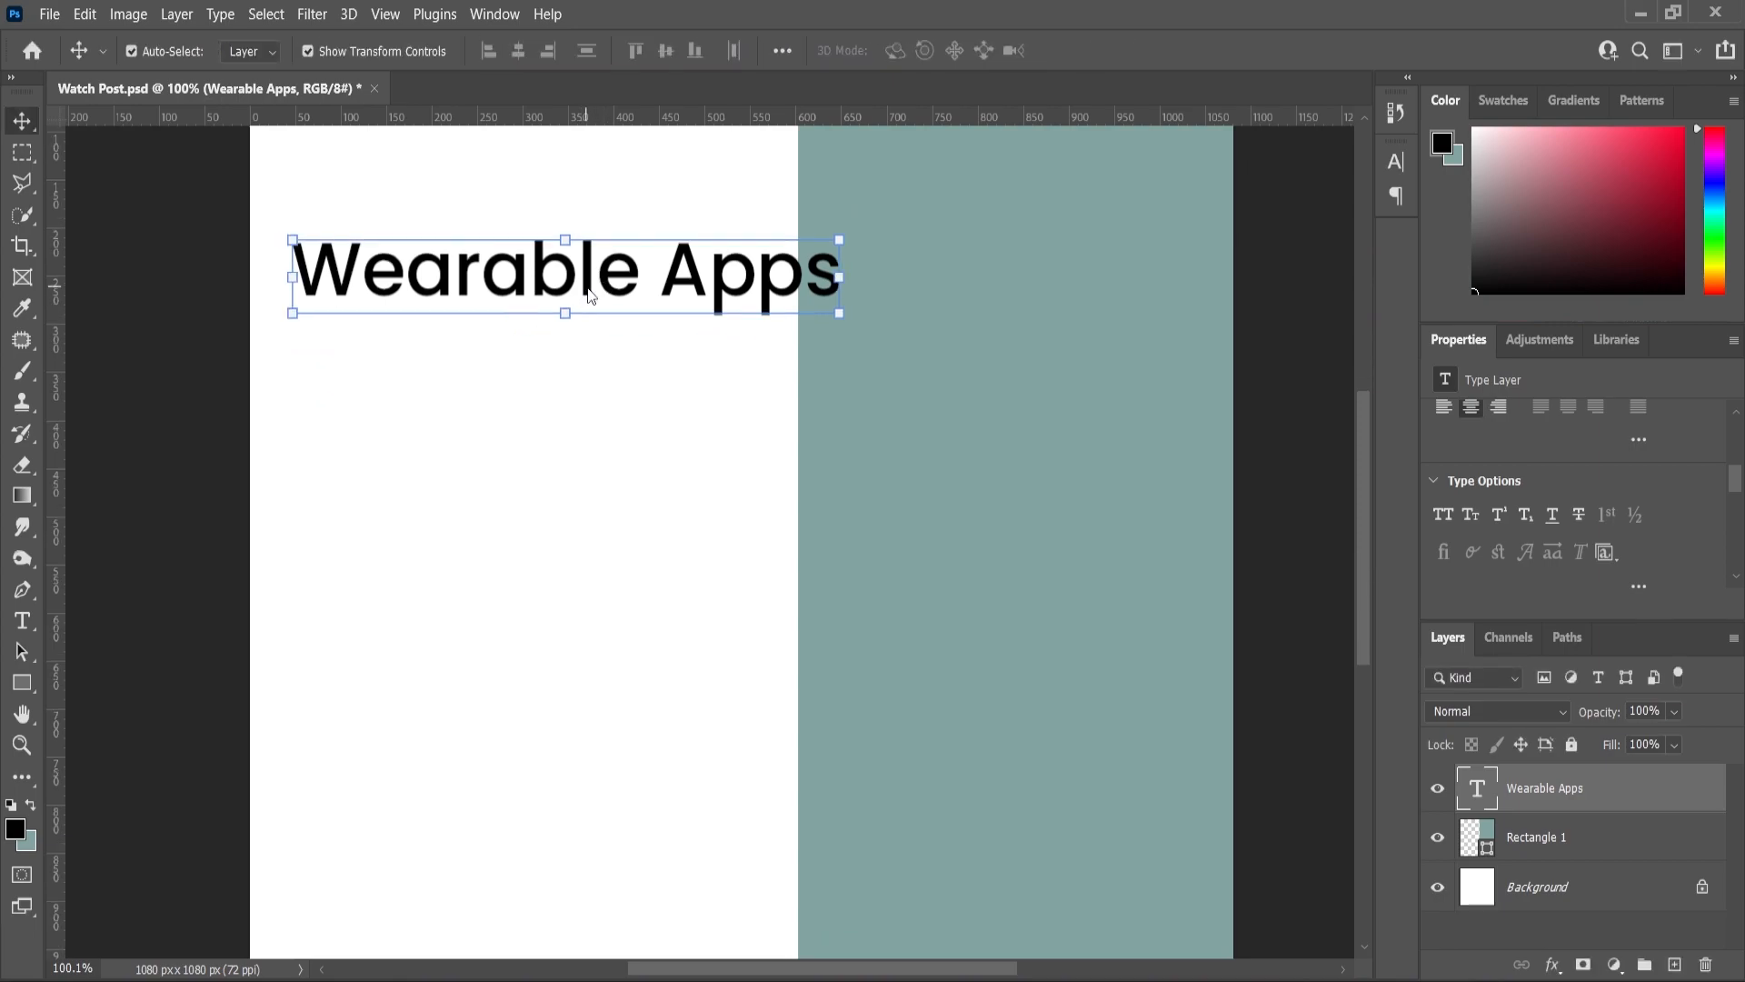
- Make the Wearable Apps heading Poppins SemiBold
{"action": "left_click", "coordinate": [27, 620]}
{"action": "key", "text": "ctrl+a"}
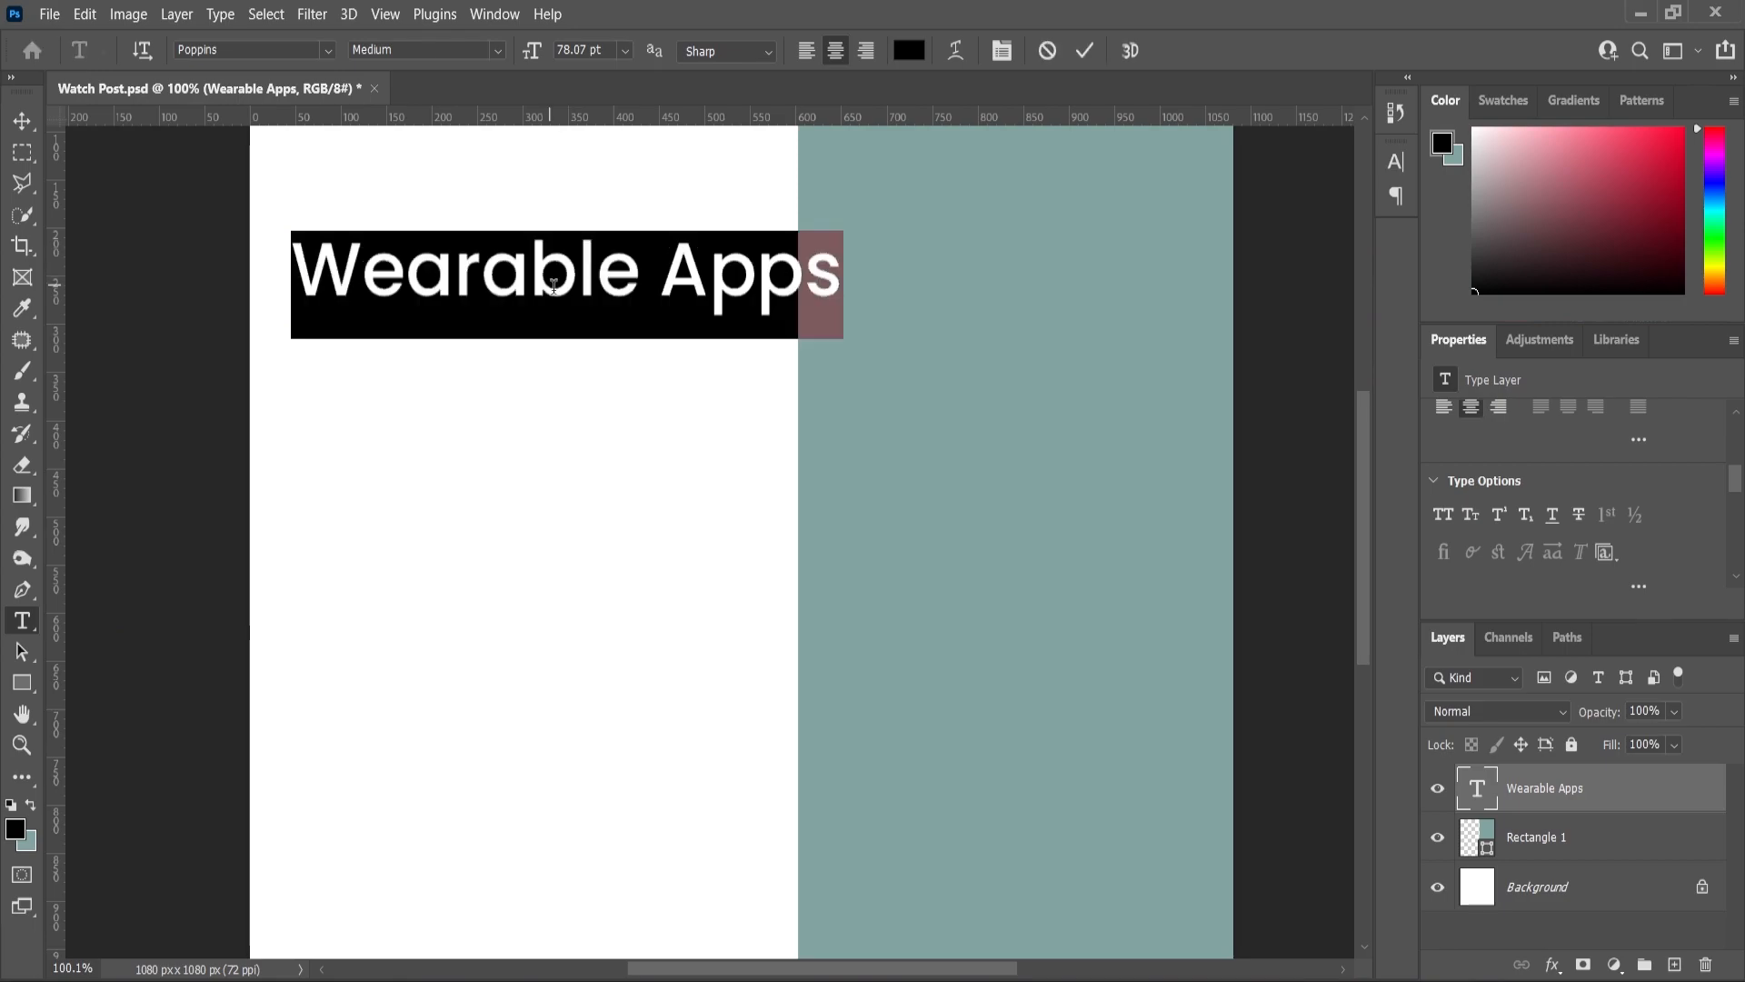
{"action": "left_click", "coordinate": [495, 49]}
{"action": "left_click", "coordinate": [395, 267]}
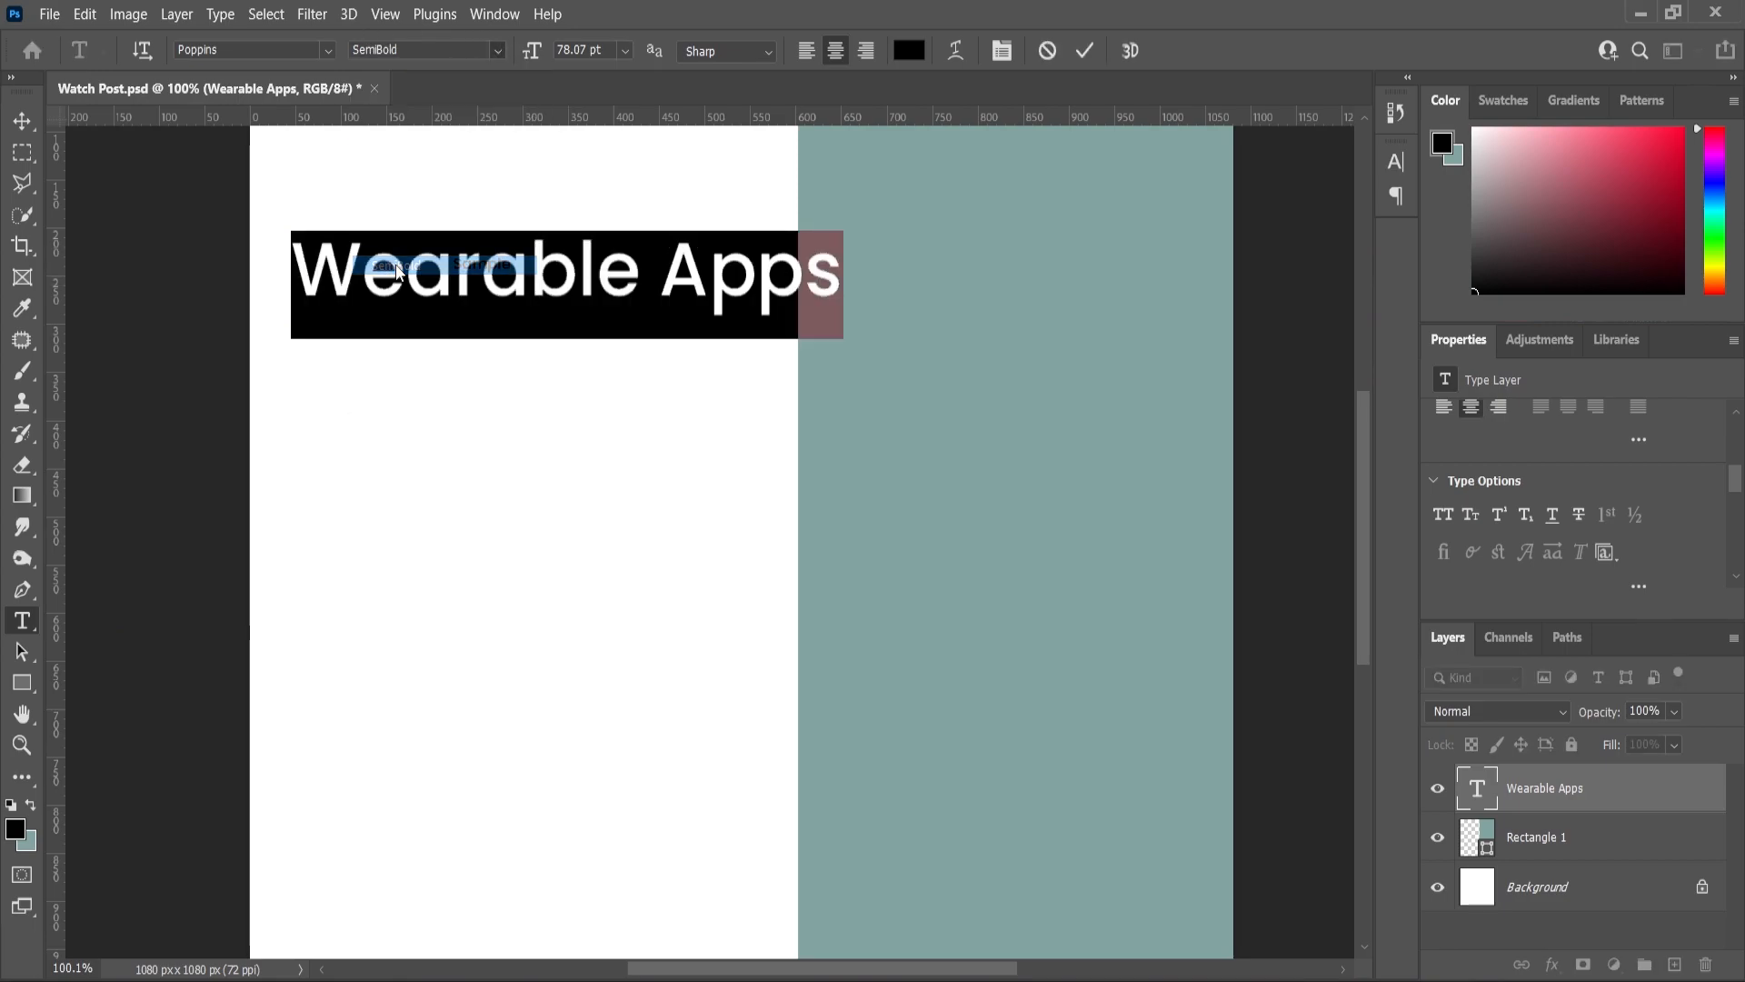
{"action": "left_click", "coordinate": [20, 132]}
{"action": "left_click", "coordinate": [627, 368]}
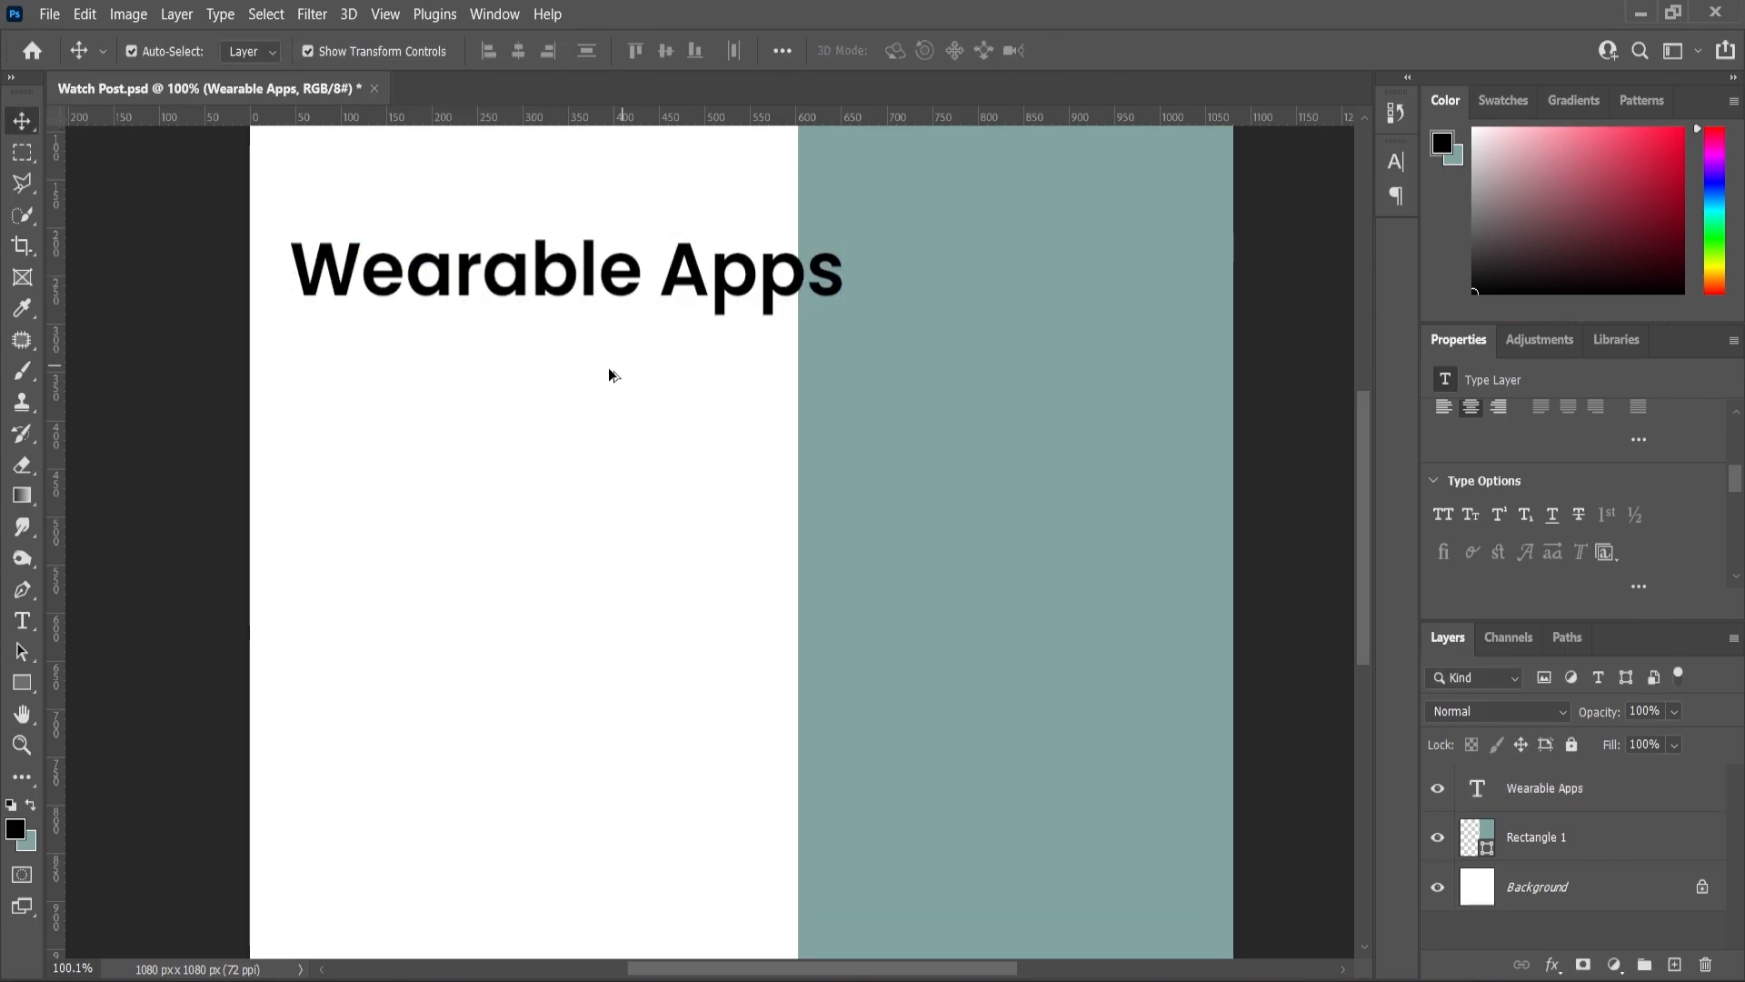
- Move the heading about 60 px up and scale it to roughly 103%
{"action": "scroll", "coordinate": [618, 359], "scroll_direction": "down", "scroll_amount": 2}
{"action": "left_click_drag", "start_coordinate": [627, 341], "coordinate": [661, 288]}
{"action": "left_click", "coordinate": [283, 436]}
{"action": "left_click", "coordinate": [697, 288]}
{"action": "left_click_drag", "start_coordinate": [816, 323], "coordinate": [767, 293]}
- Duplicate the heading below the original and retype the copy as 'Developer'
{"action": "key", "text": "Right"}
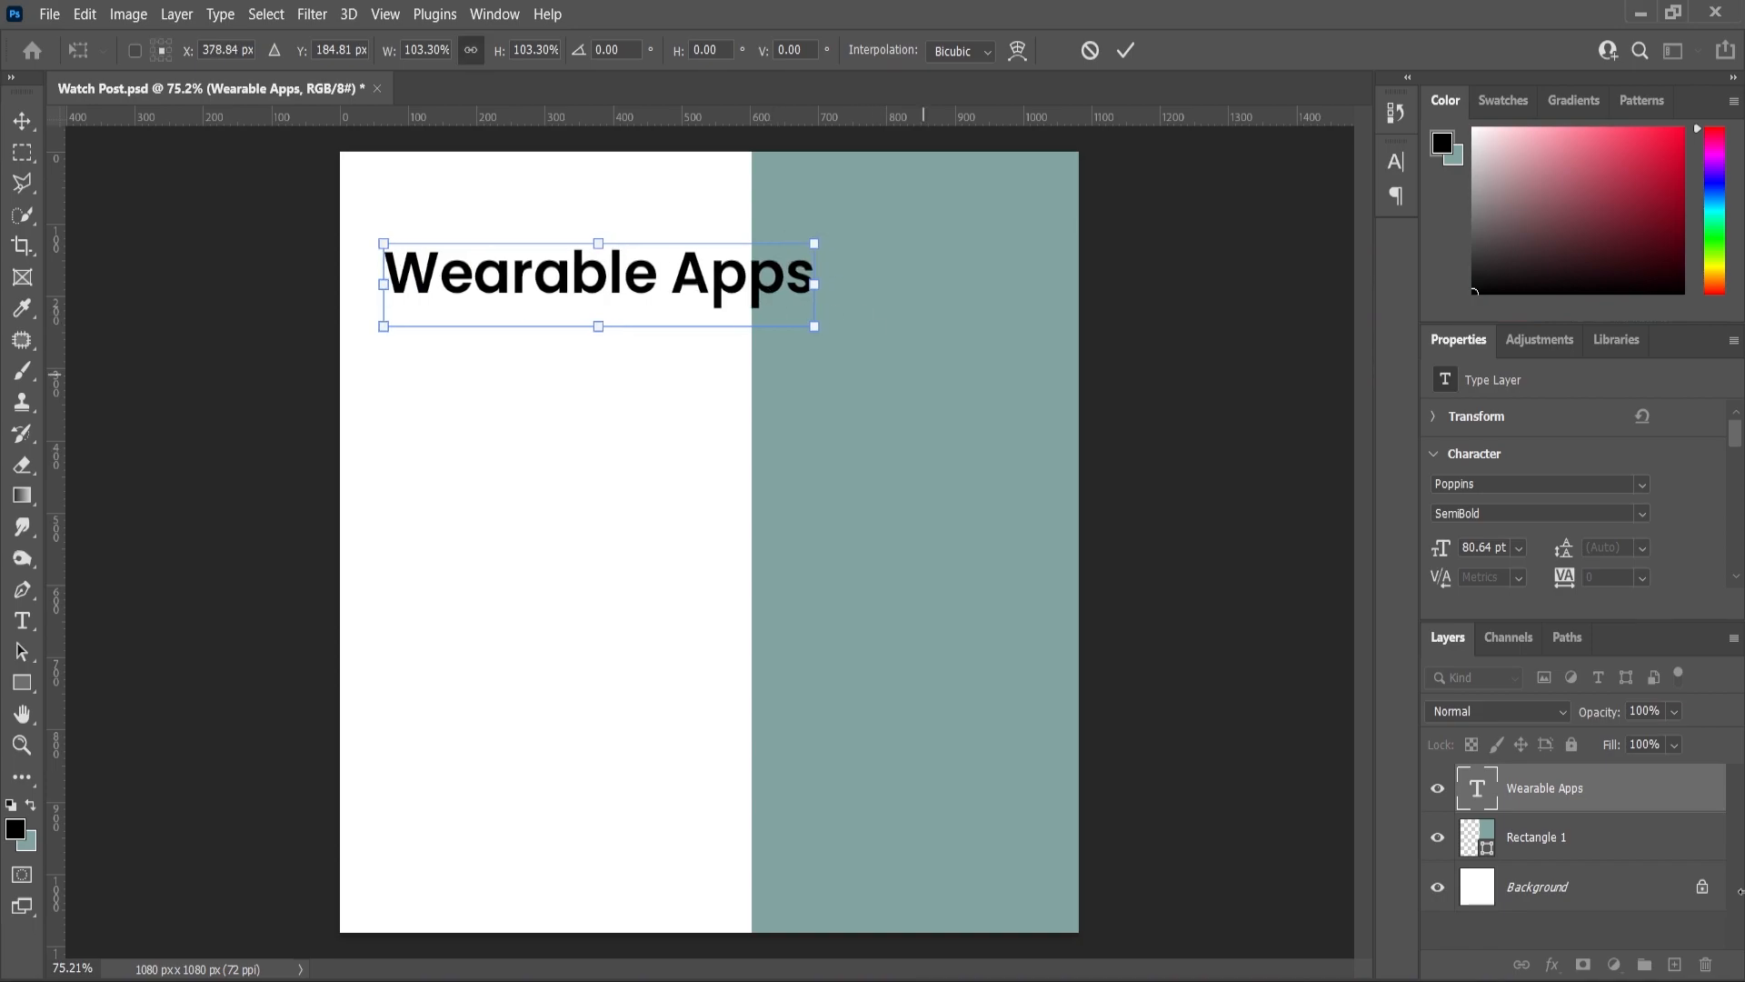
{"action": "left_click_drag", "start_coordinate": [1544, 787], "coordinate": [1677, 965]}
{"action": "left_click_drag", "start_coordinate": [551, 288], "coordinate": [552, 349]}
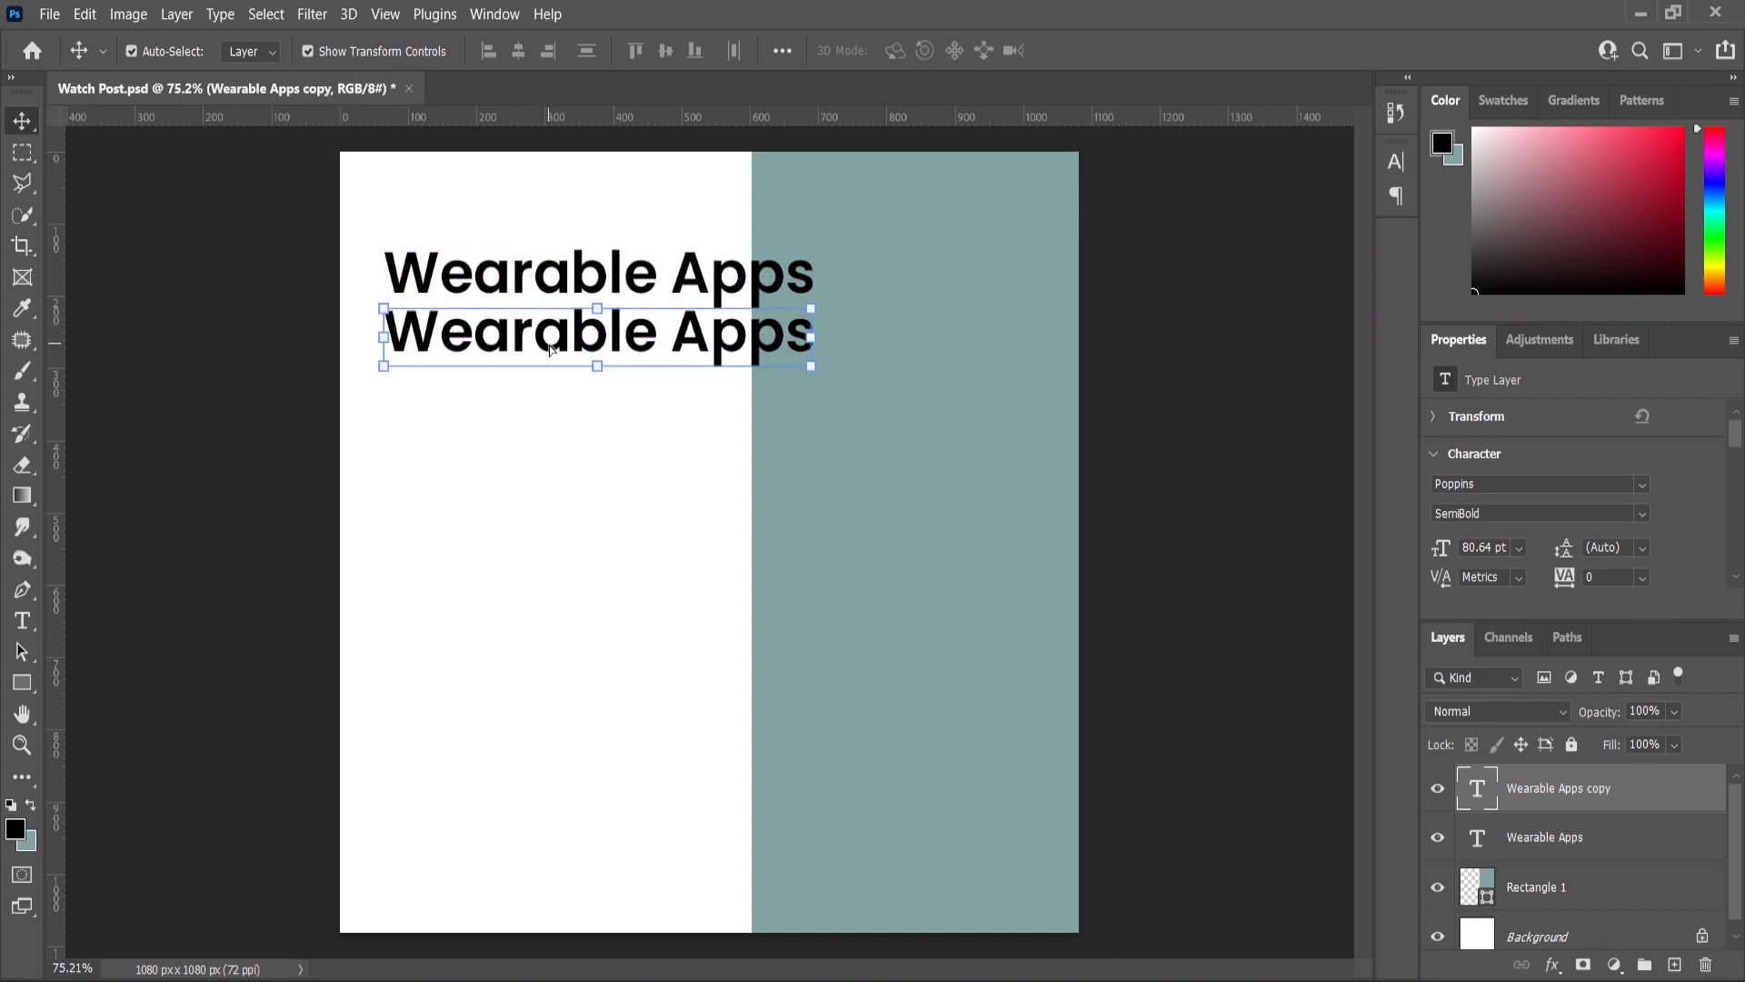
{"action": "double_click", "coordinate": [549, 342]}
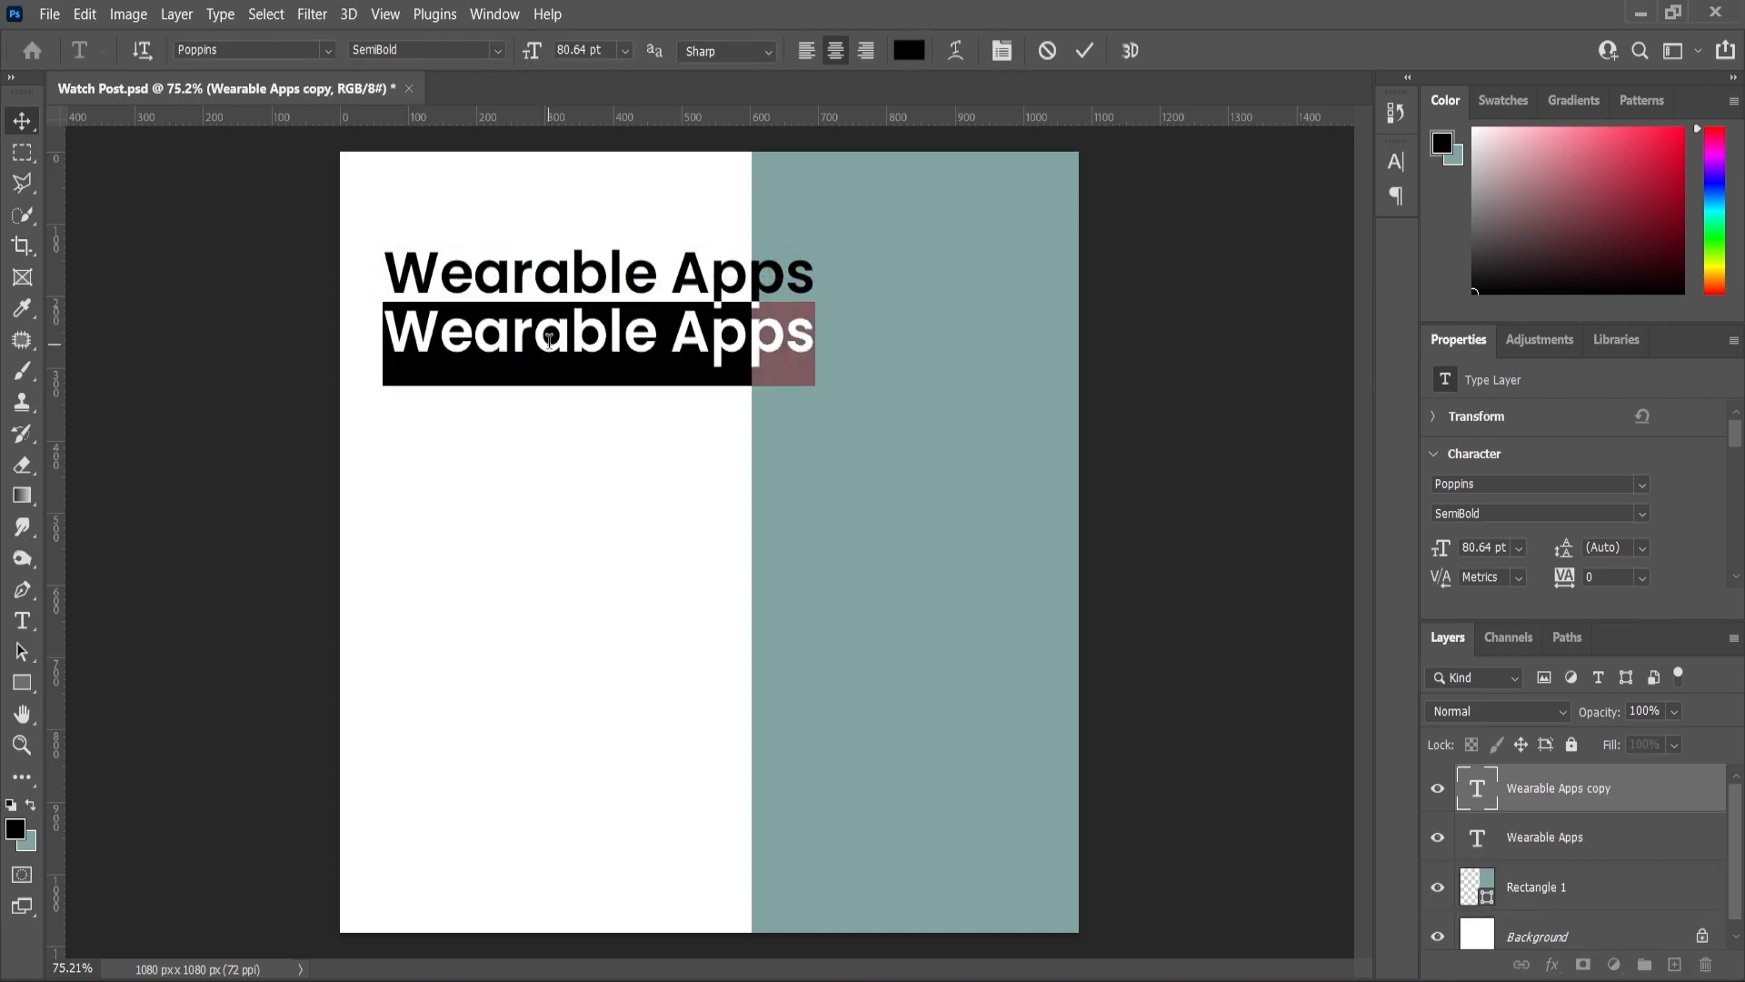
{"action": "type", "text": "Developer"}
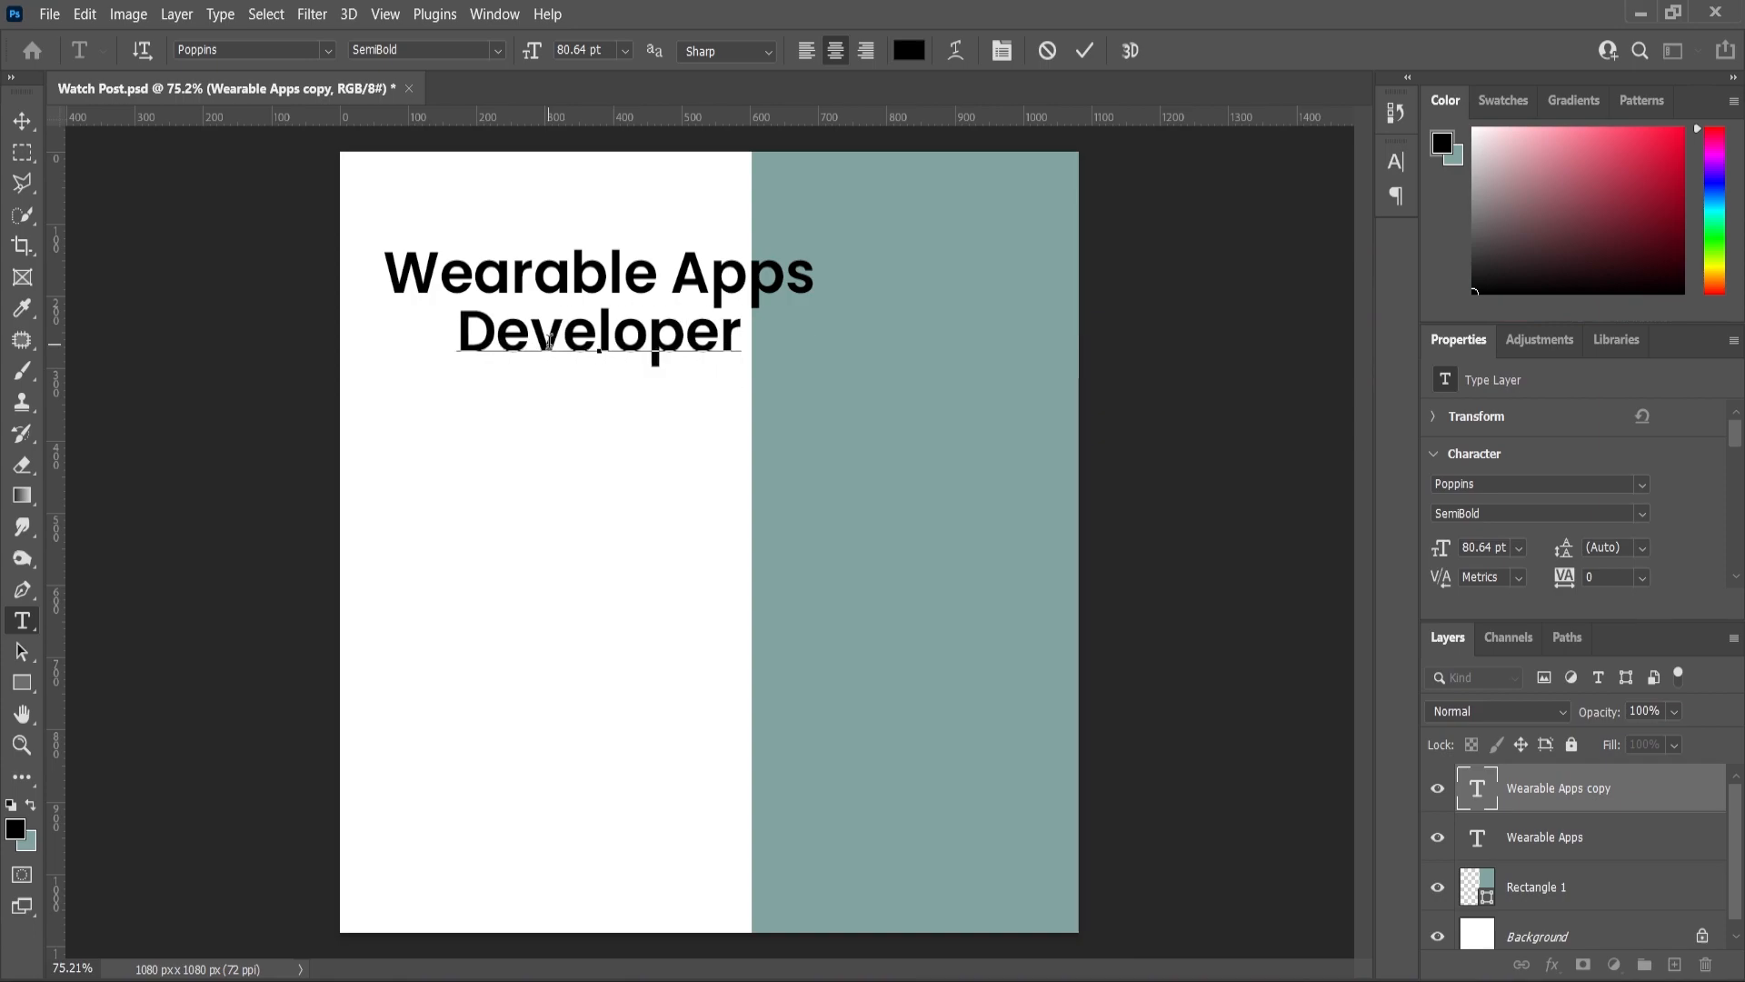
{"action": "left_click", "coordinate": [22, 121]}
- Left-align both heading lines, shift them slightly down, and duplicate the Developer layer
{"action": "left_click", "coordinate": [525, 270], "text": "shift"}
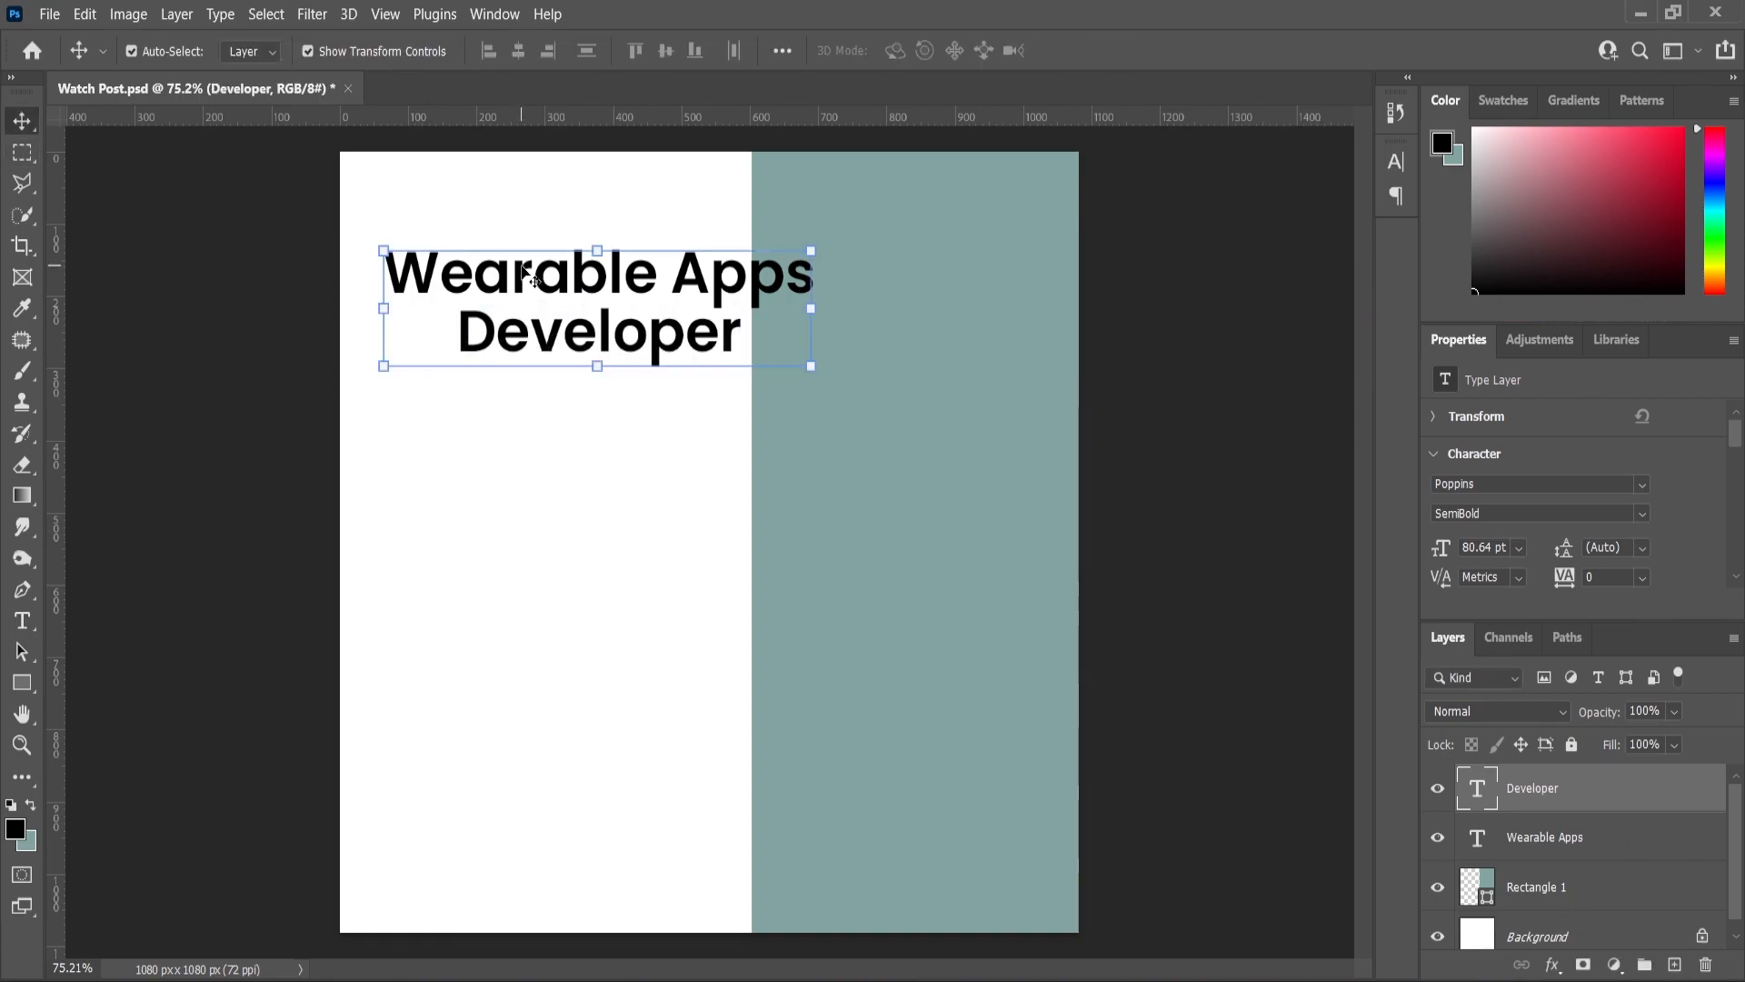
{"action": "left_click", "coordinate": [494, 51]}
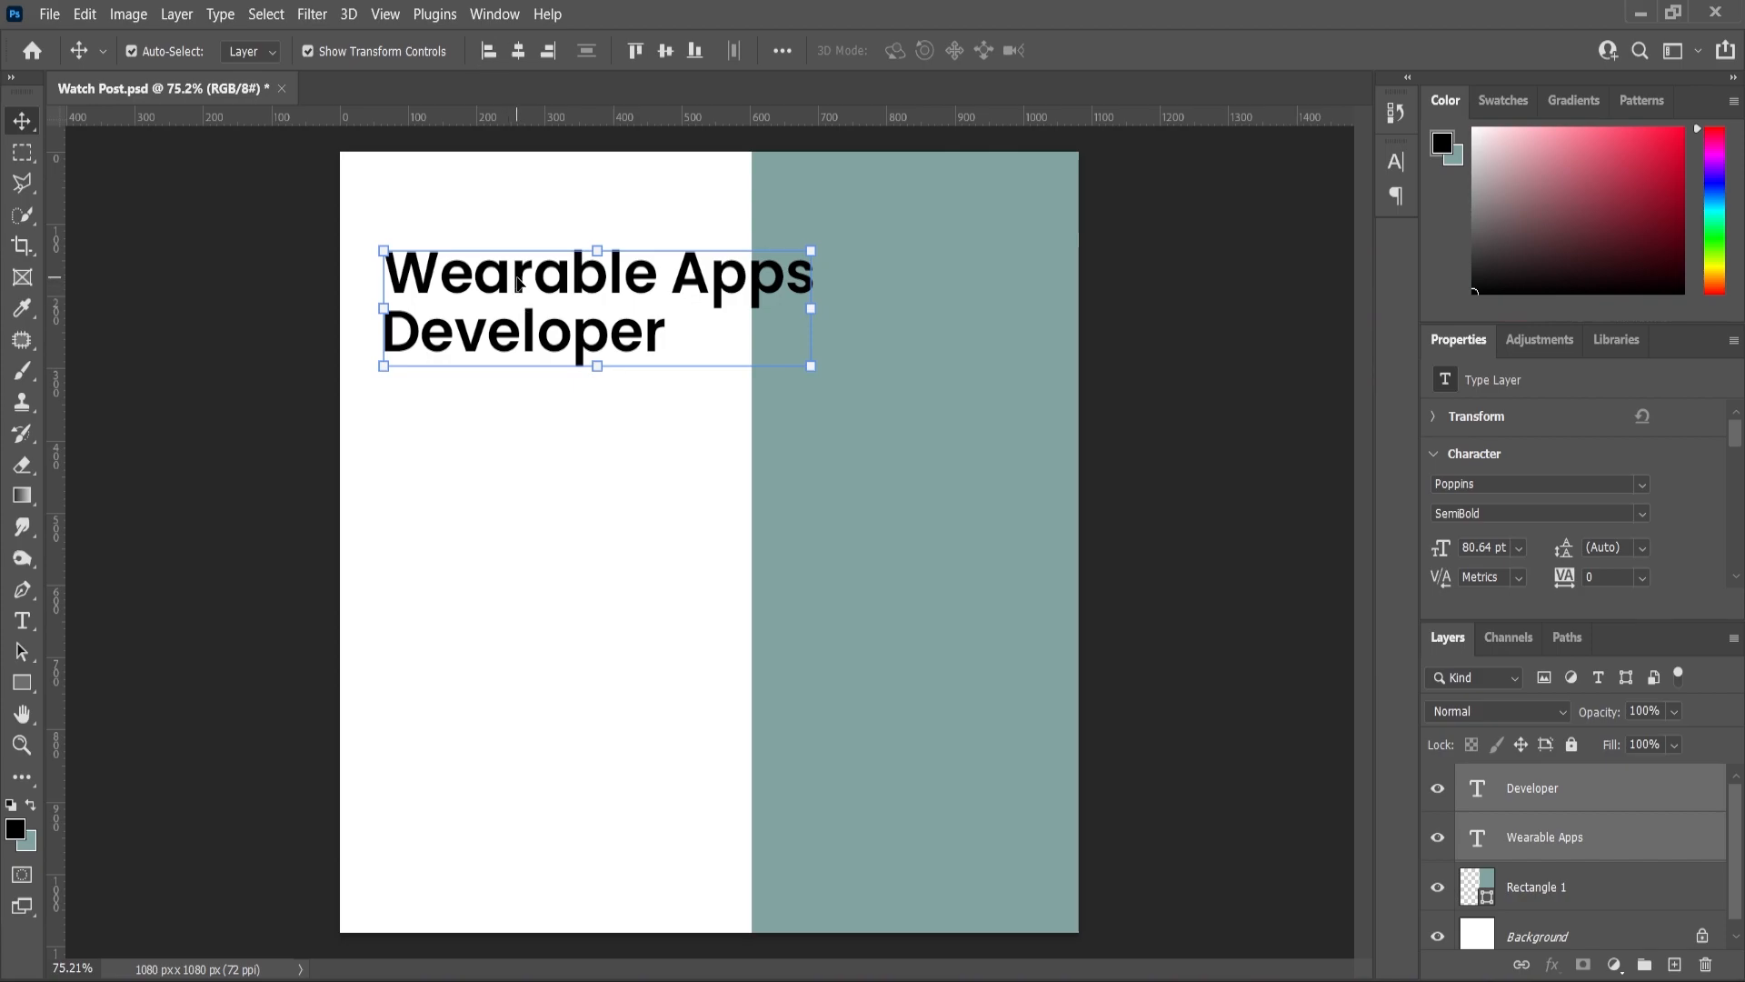
{"action": "left_click_drag", "start_coordinate": [516, 282], "coordinate": [516, 288]}
{"action": "left_click", "coordinate": [285, 417]}
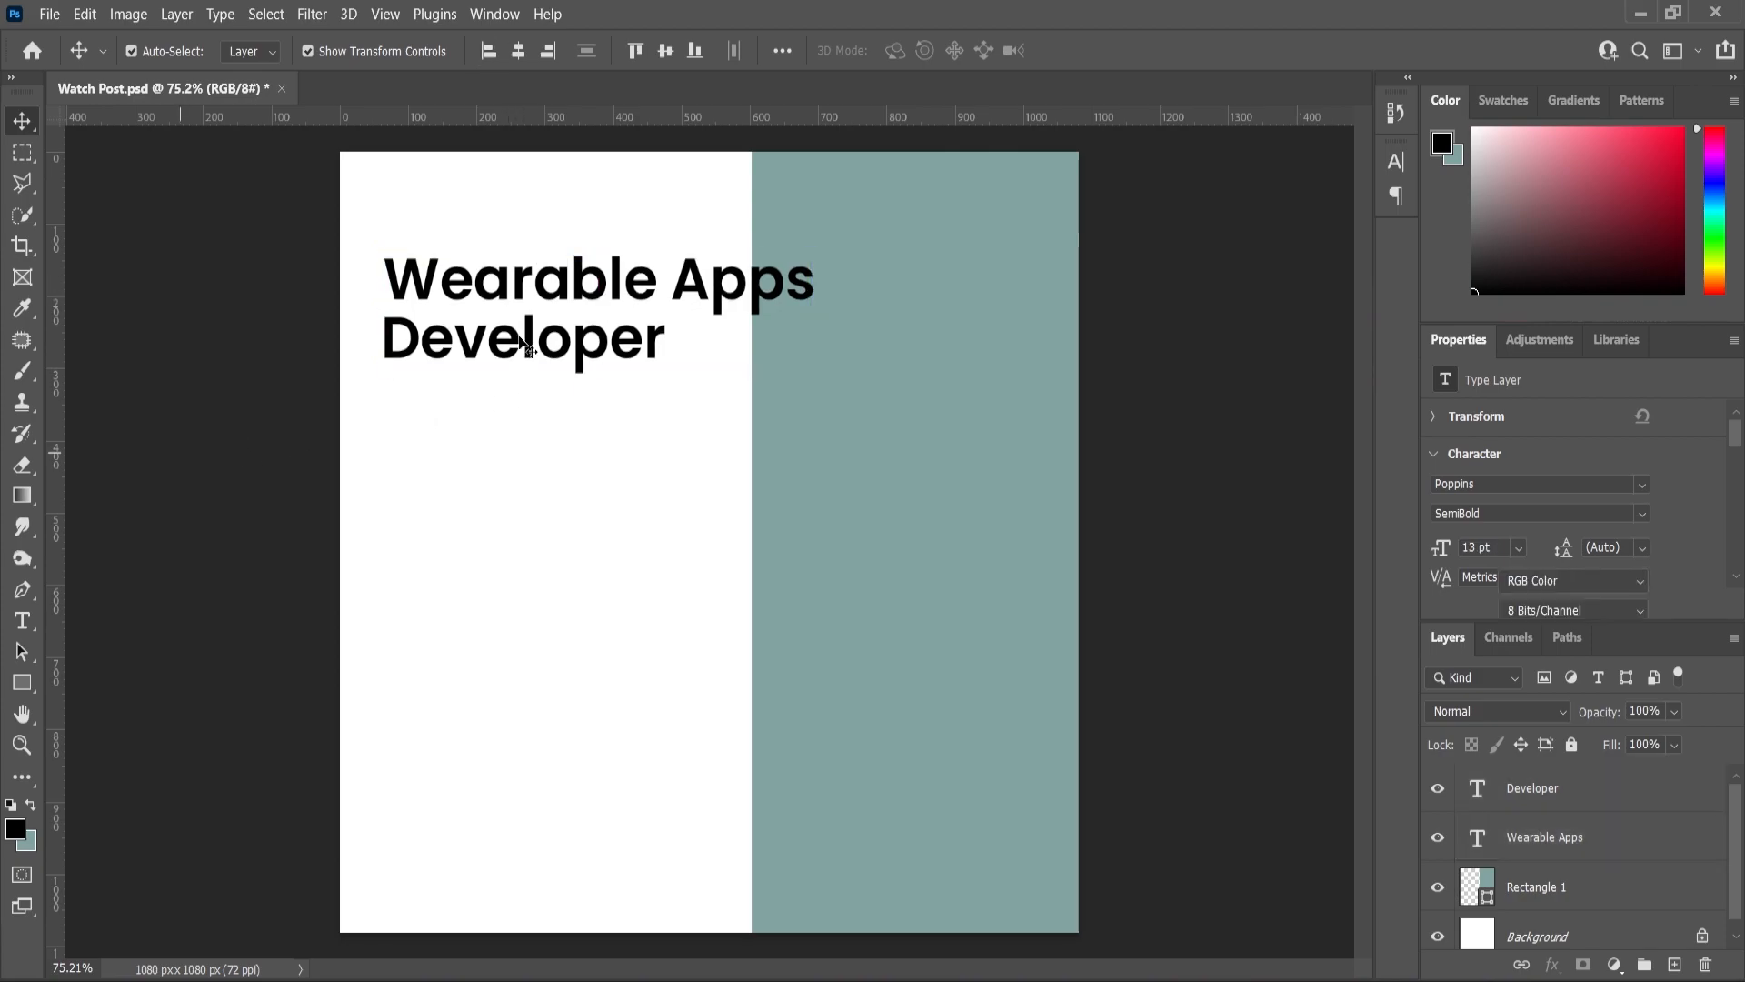
{"action": "left_click", "coordinate": [525, 338]}
{"action": "key", "text": "ctrl+j"}
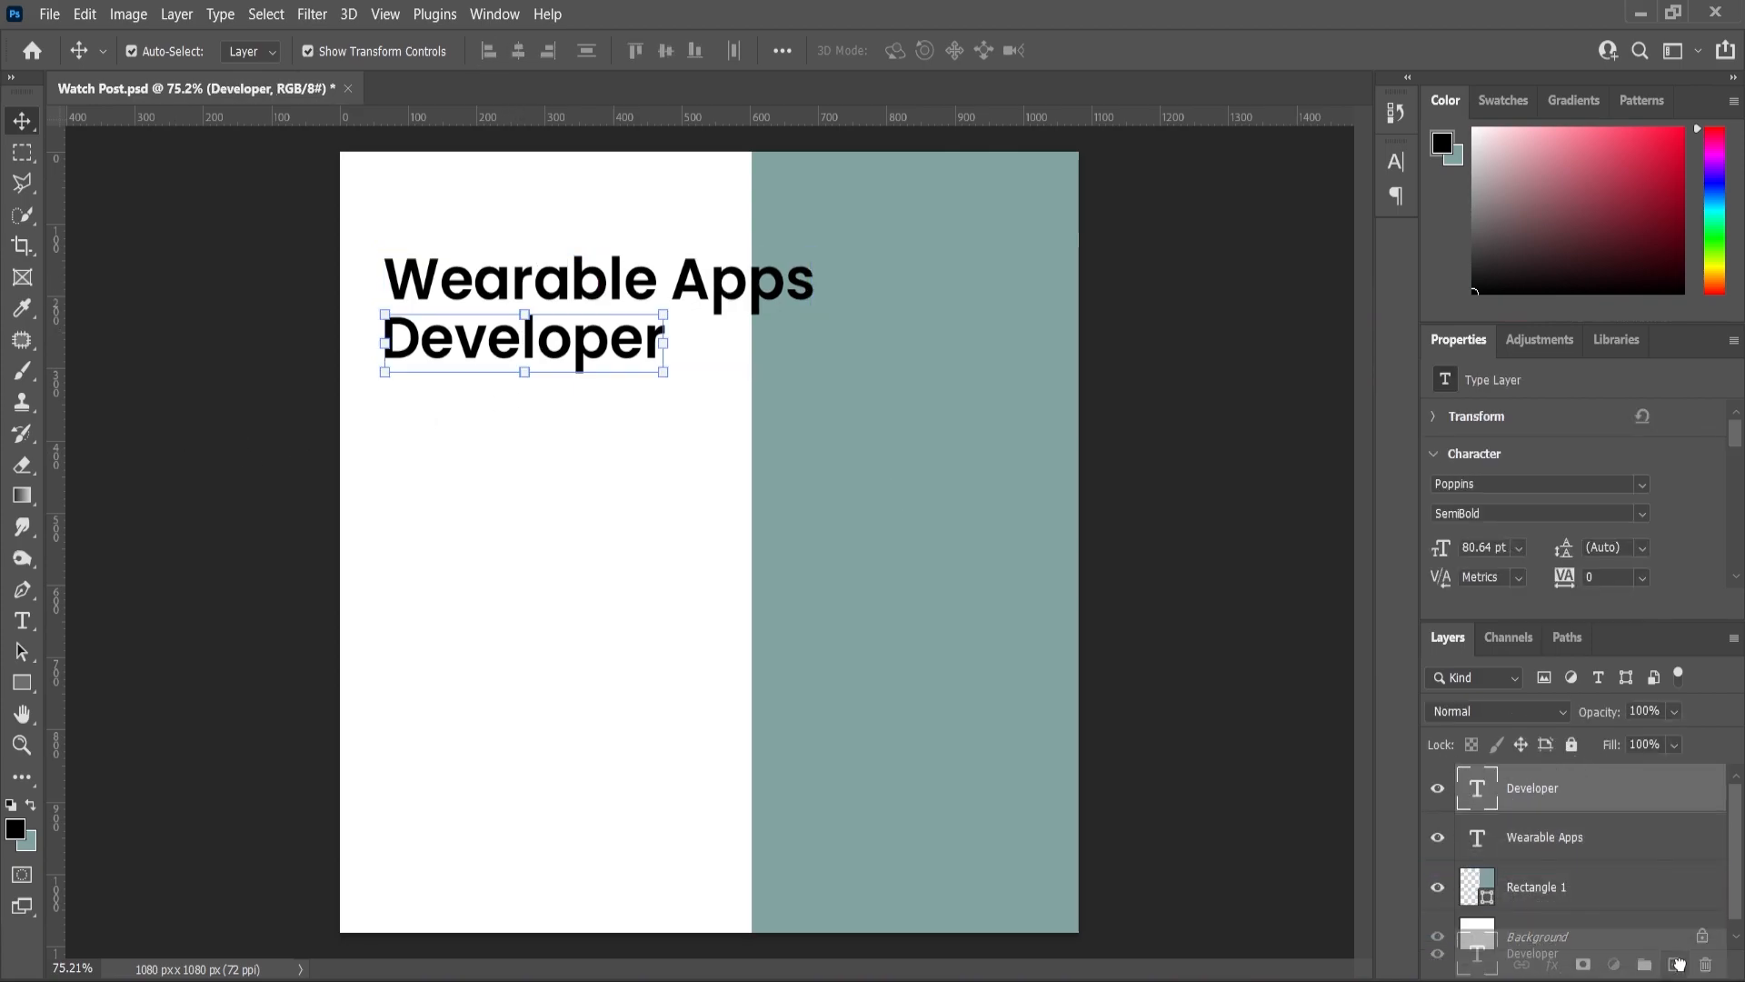
- Turn the Developer copy into 'Feel free contact us' in Light weight, shrunk to about 46%
{"action": "left_click_drag", "start_coordinate": [483, 348], "coordinate": [477, 427]}
{"action": "double_click", "coordinate": [478, 427]}
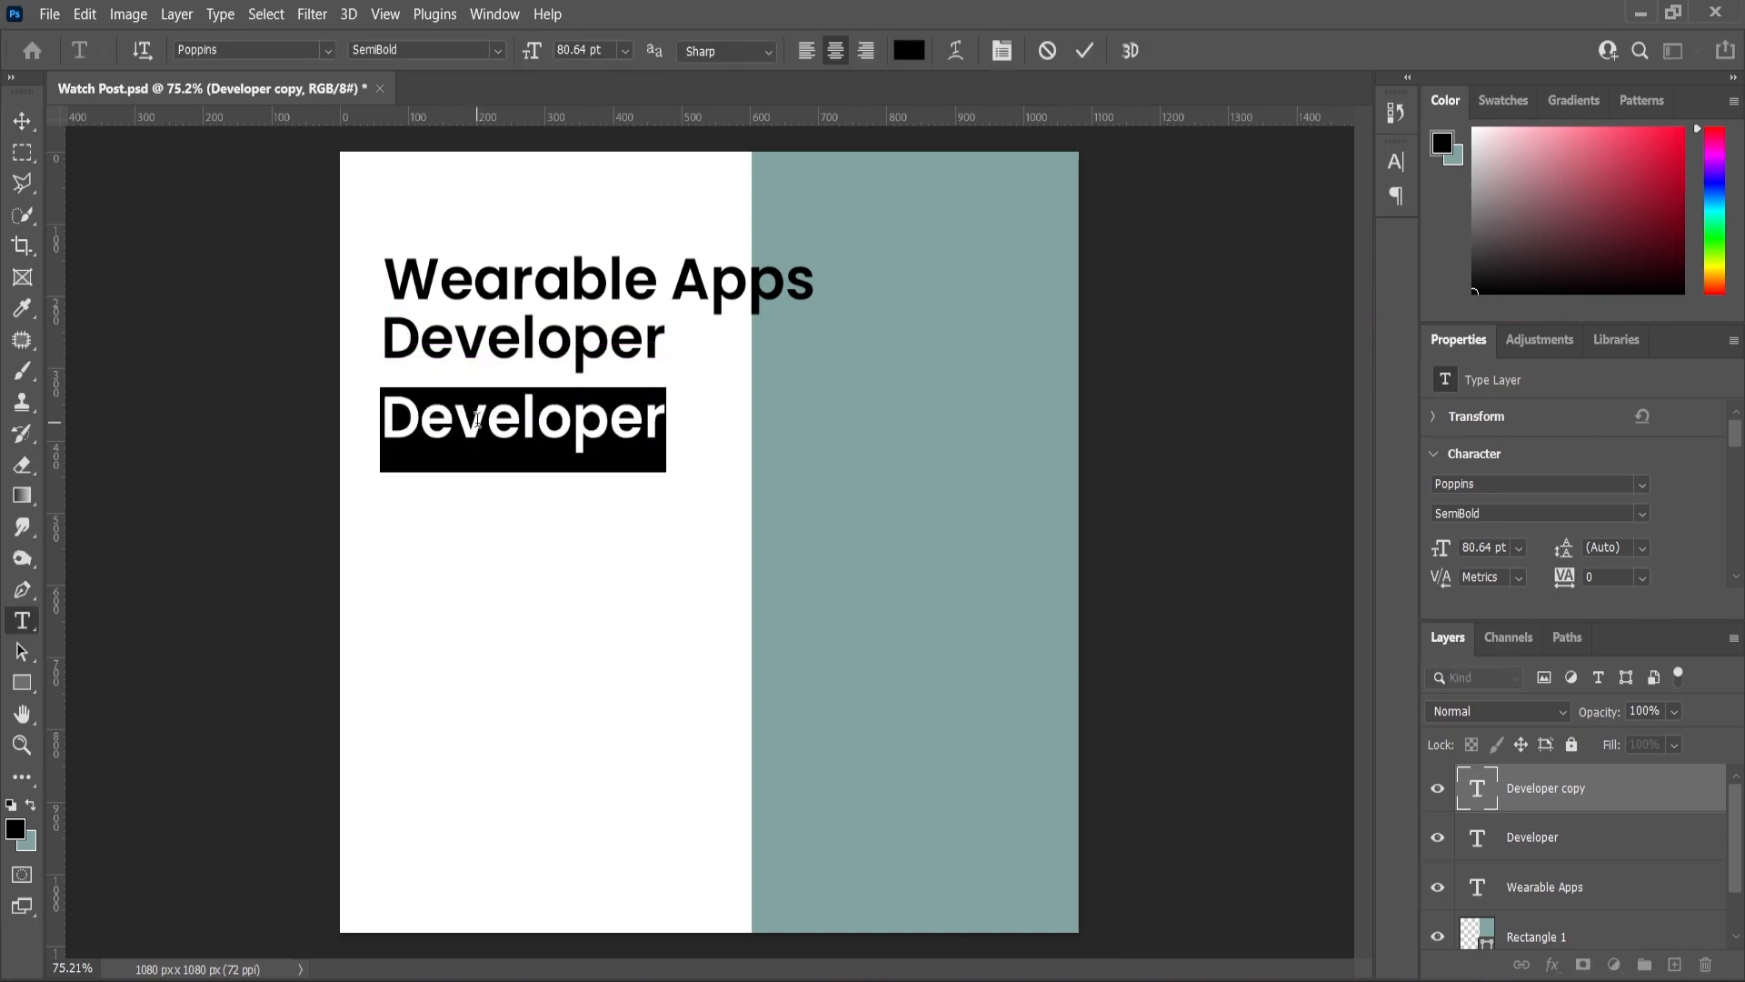
{"action": "type", "text": "Feel"}
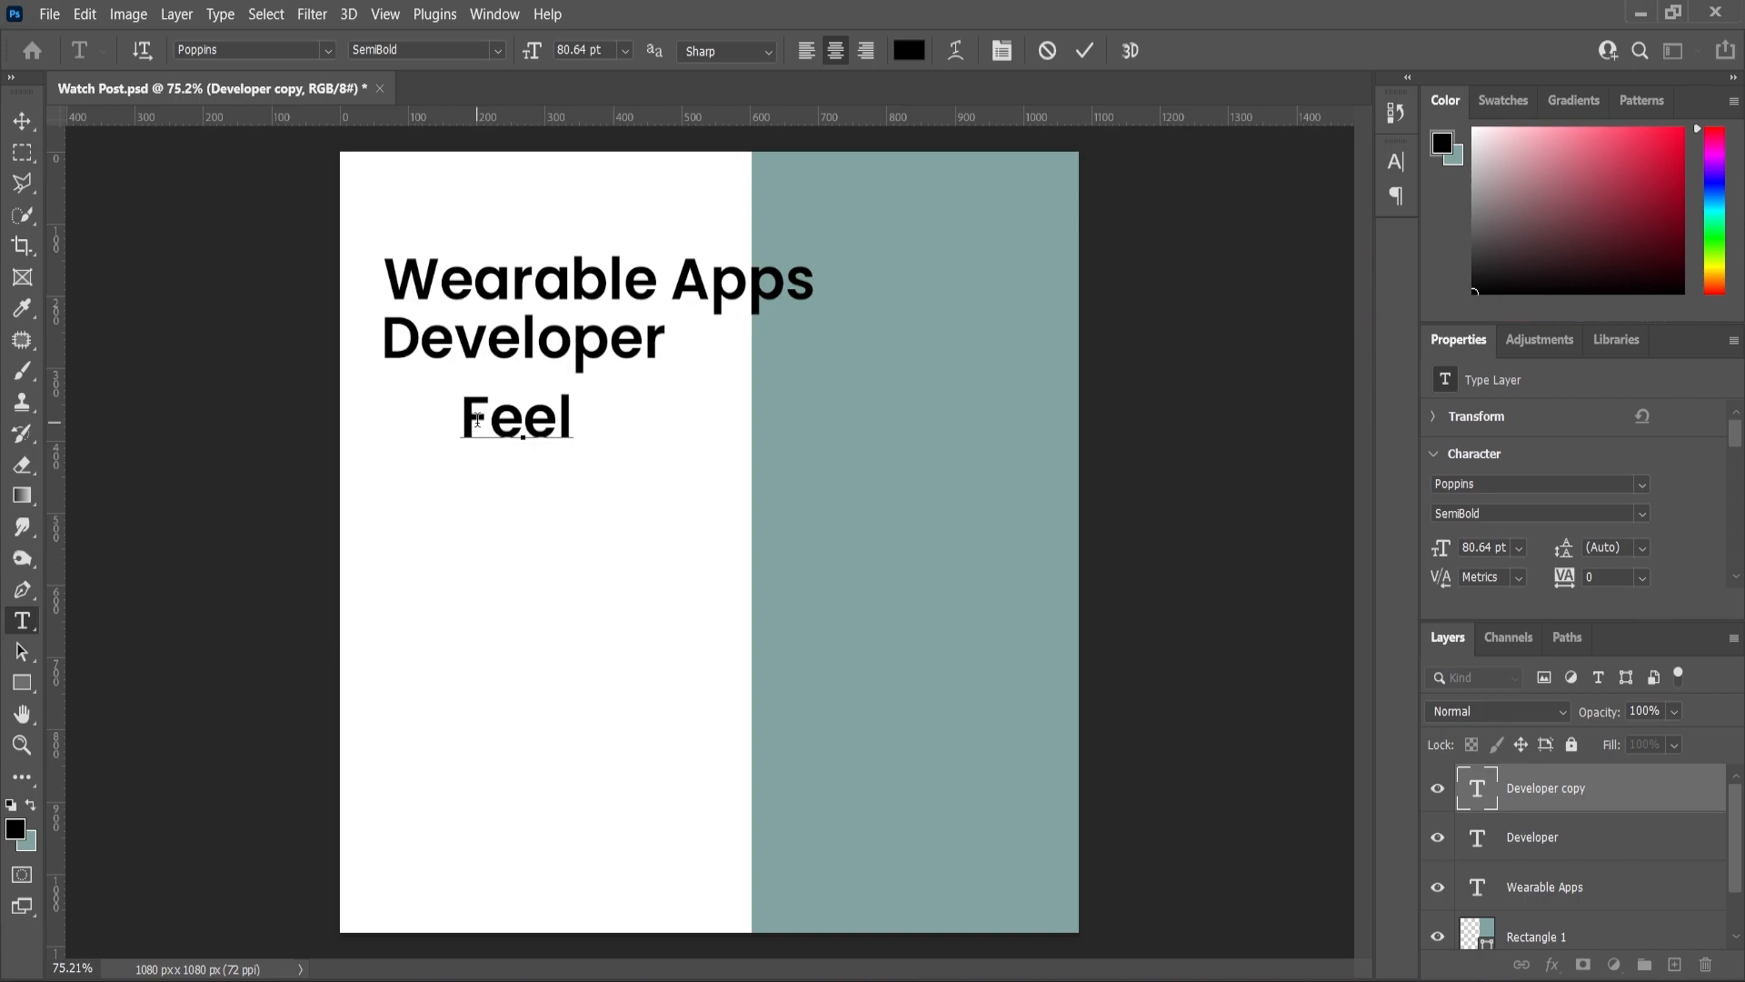
{"action": "type", "text": " free co"}
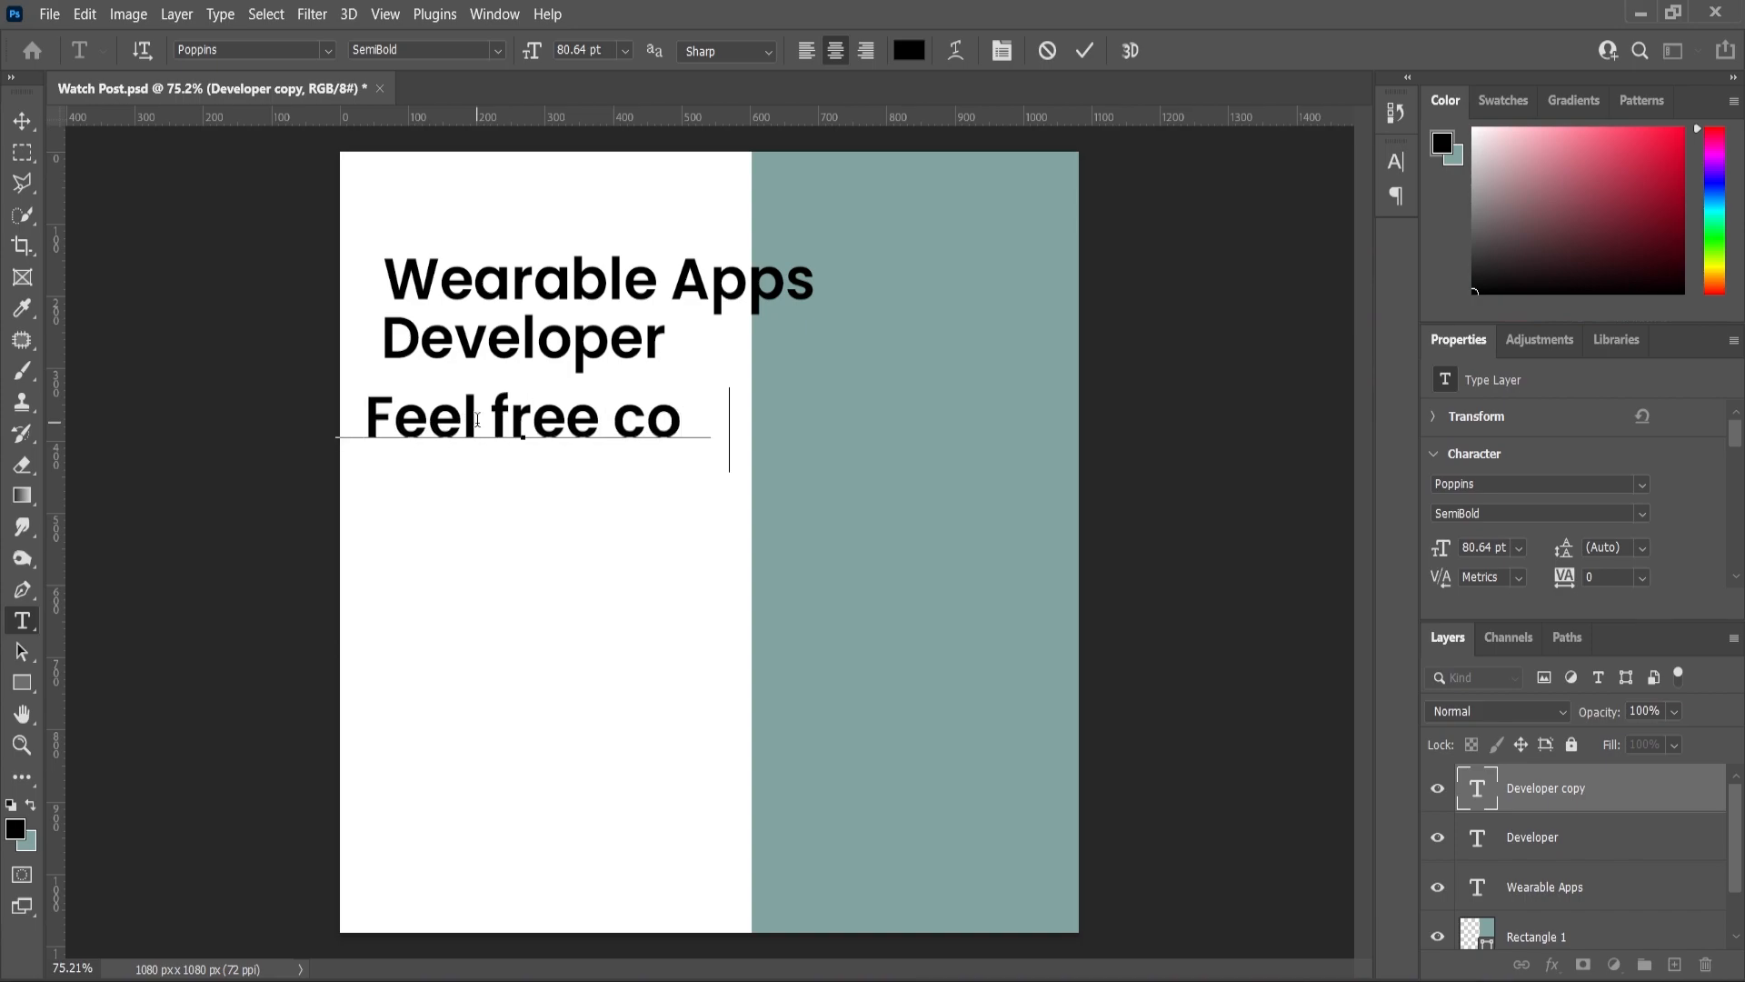
{"action": "type", "text": "ntact us"}
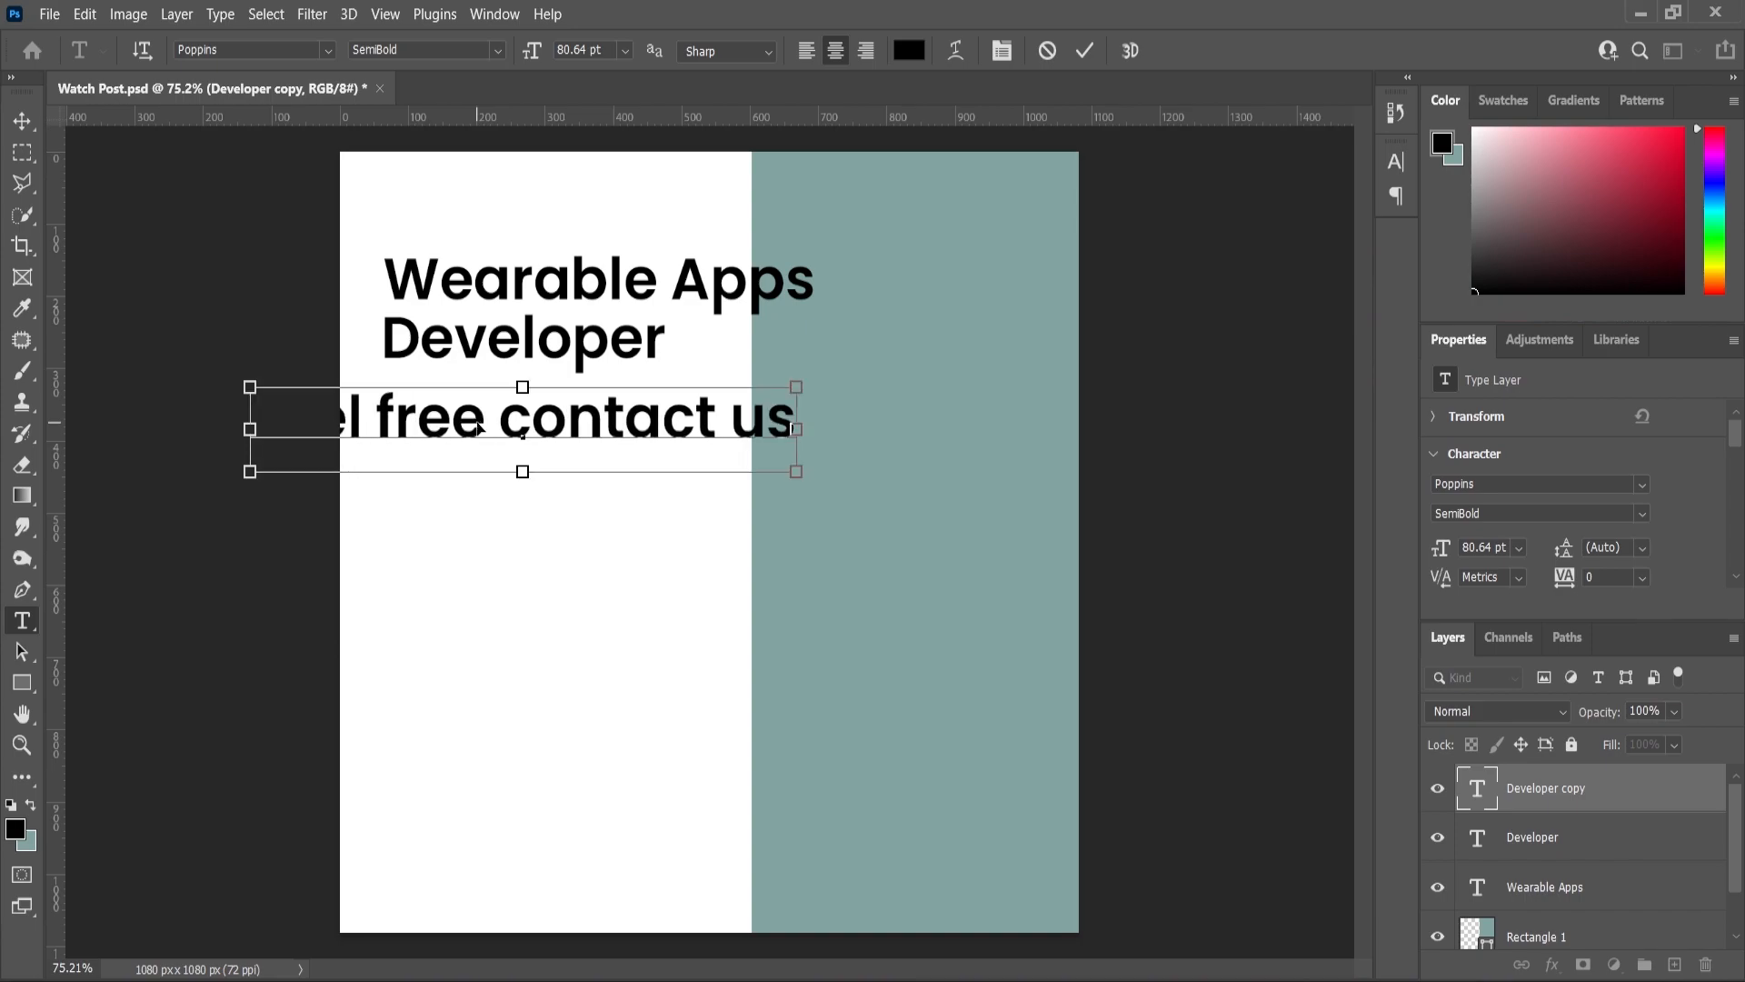
{"action": "key", "text": "ctrl+a"}
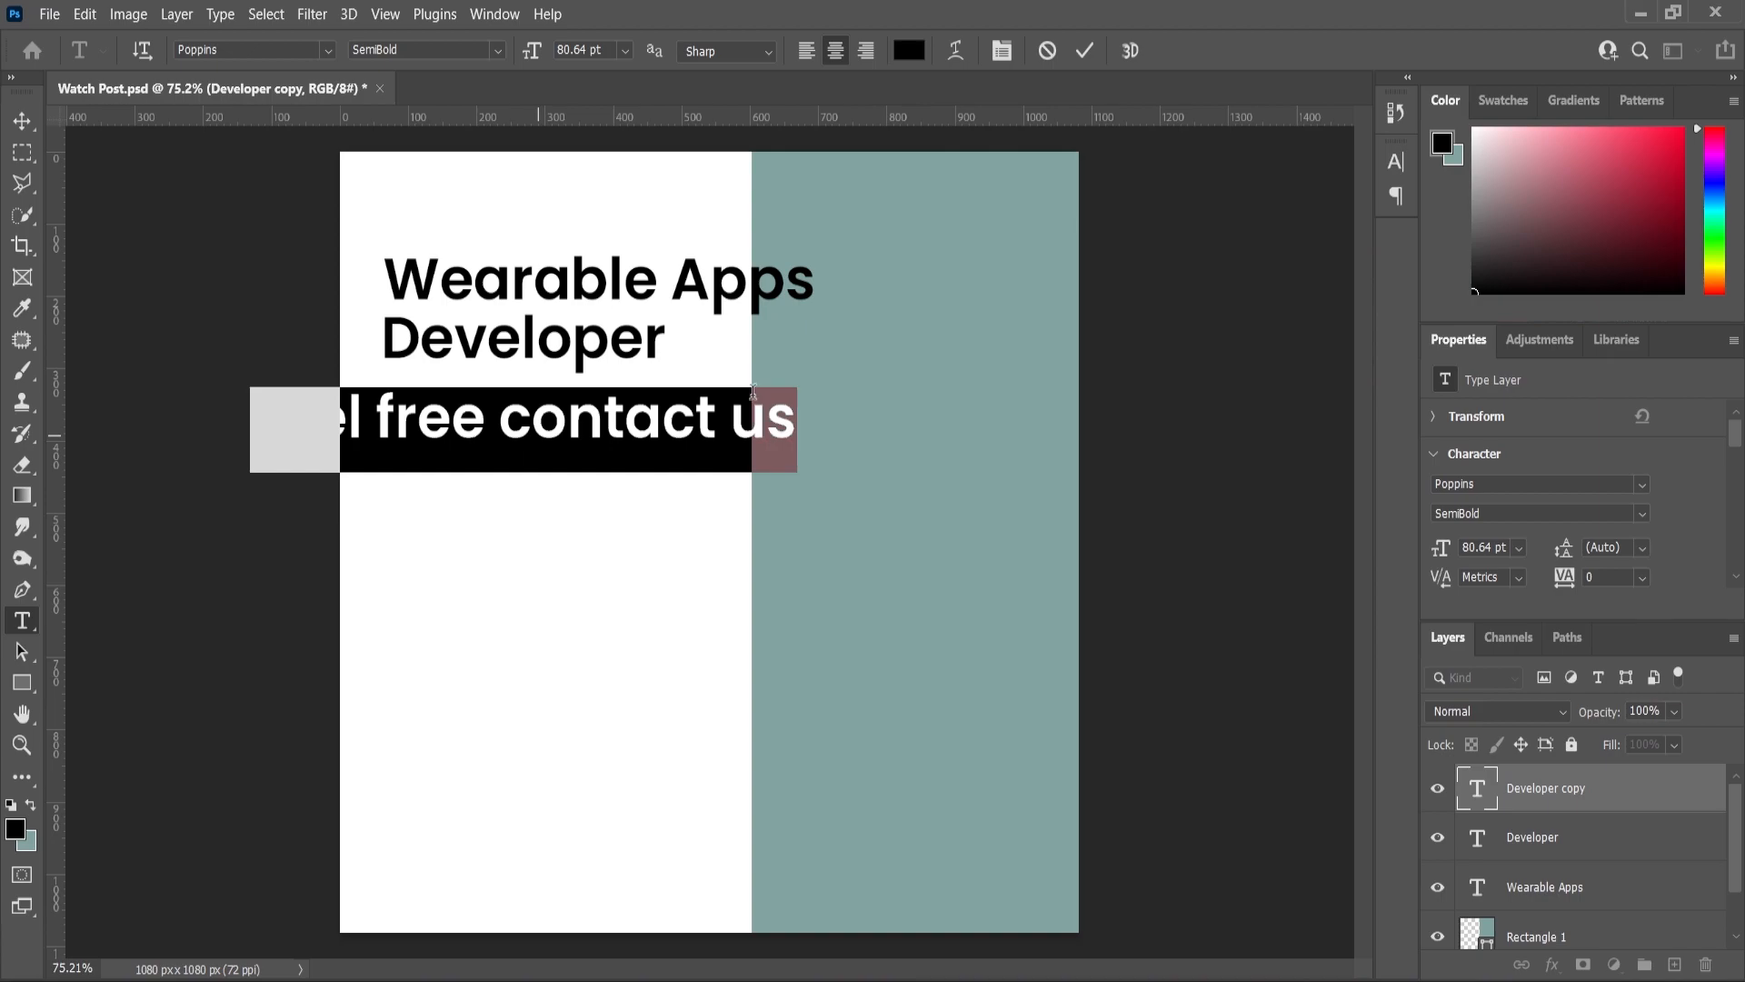
{"action": "left_click", "coordinate": [499, 51]}
{"action": "left_click", "coordinate": [405, 150]}
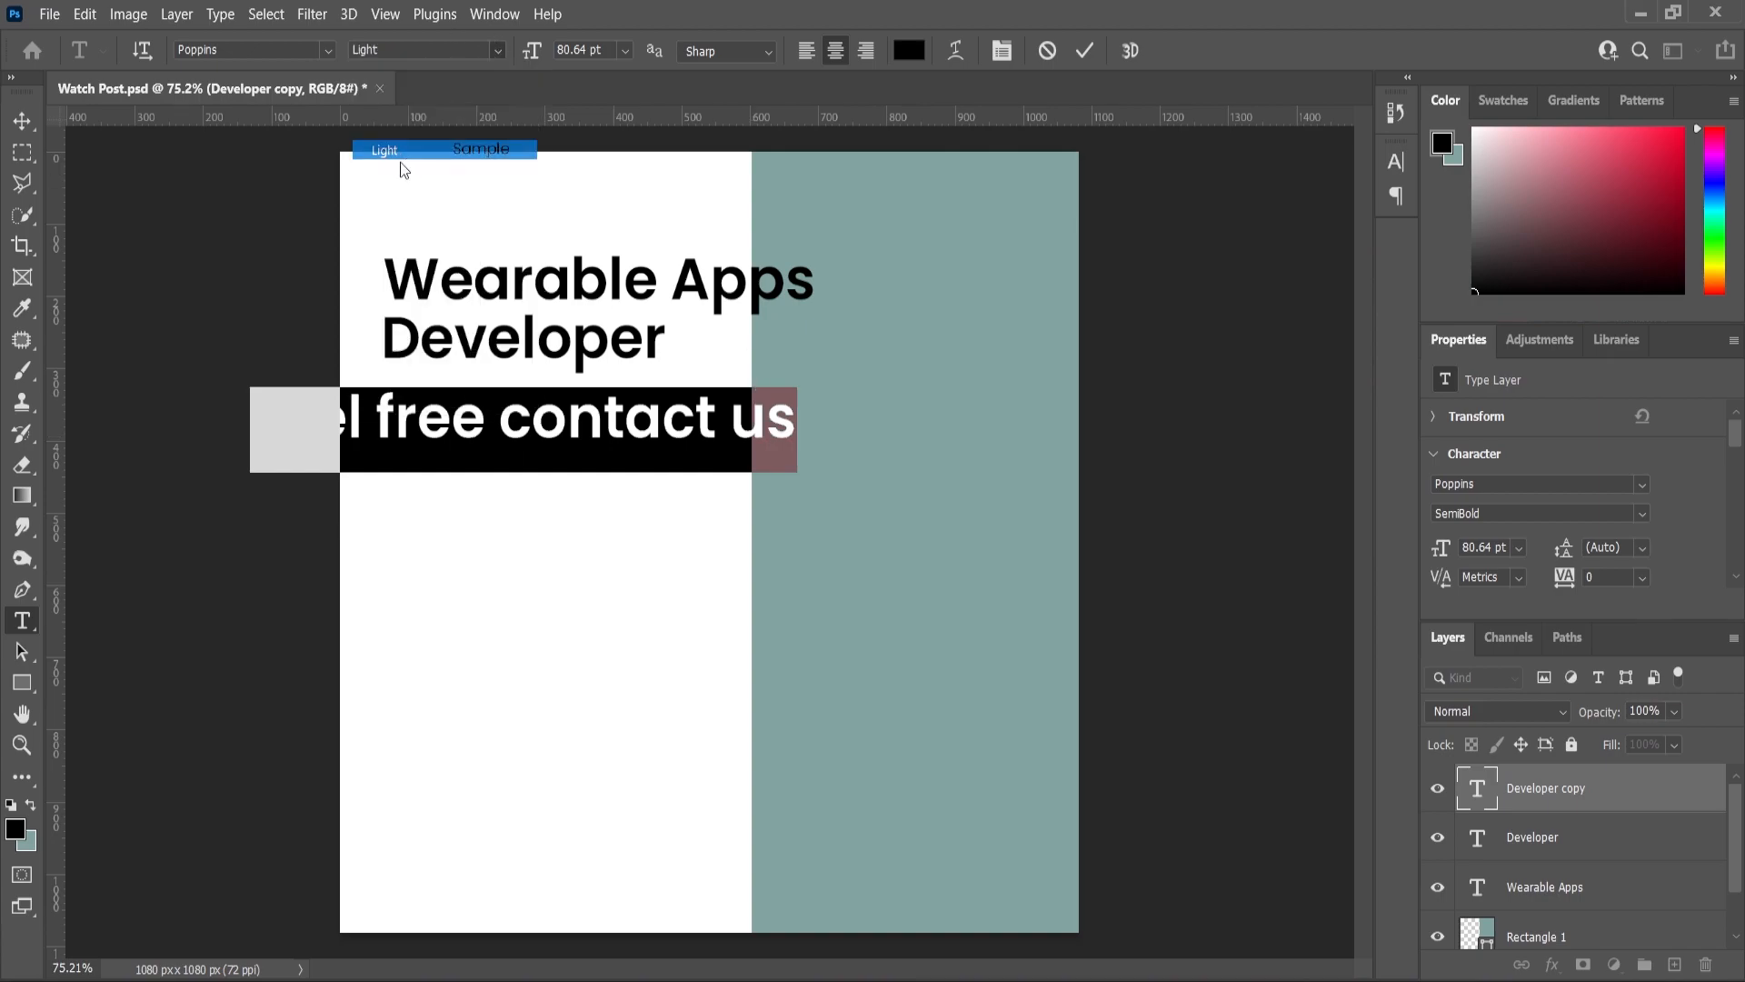
{"action": "left_click", "coordinate": [22, 120]}
{"action": "left_click_drag", "start_coordinate": [788, 393], "coordinate": [666, 524]}
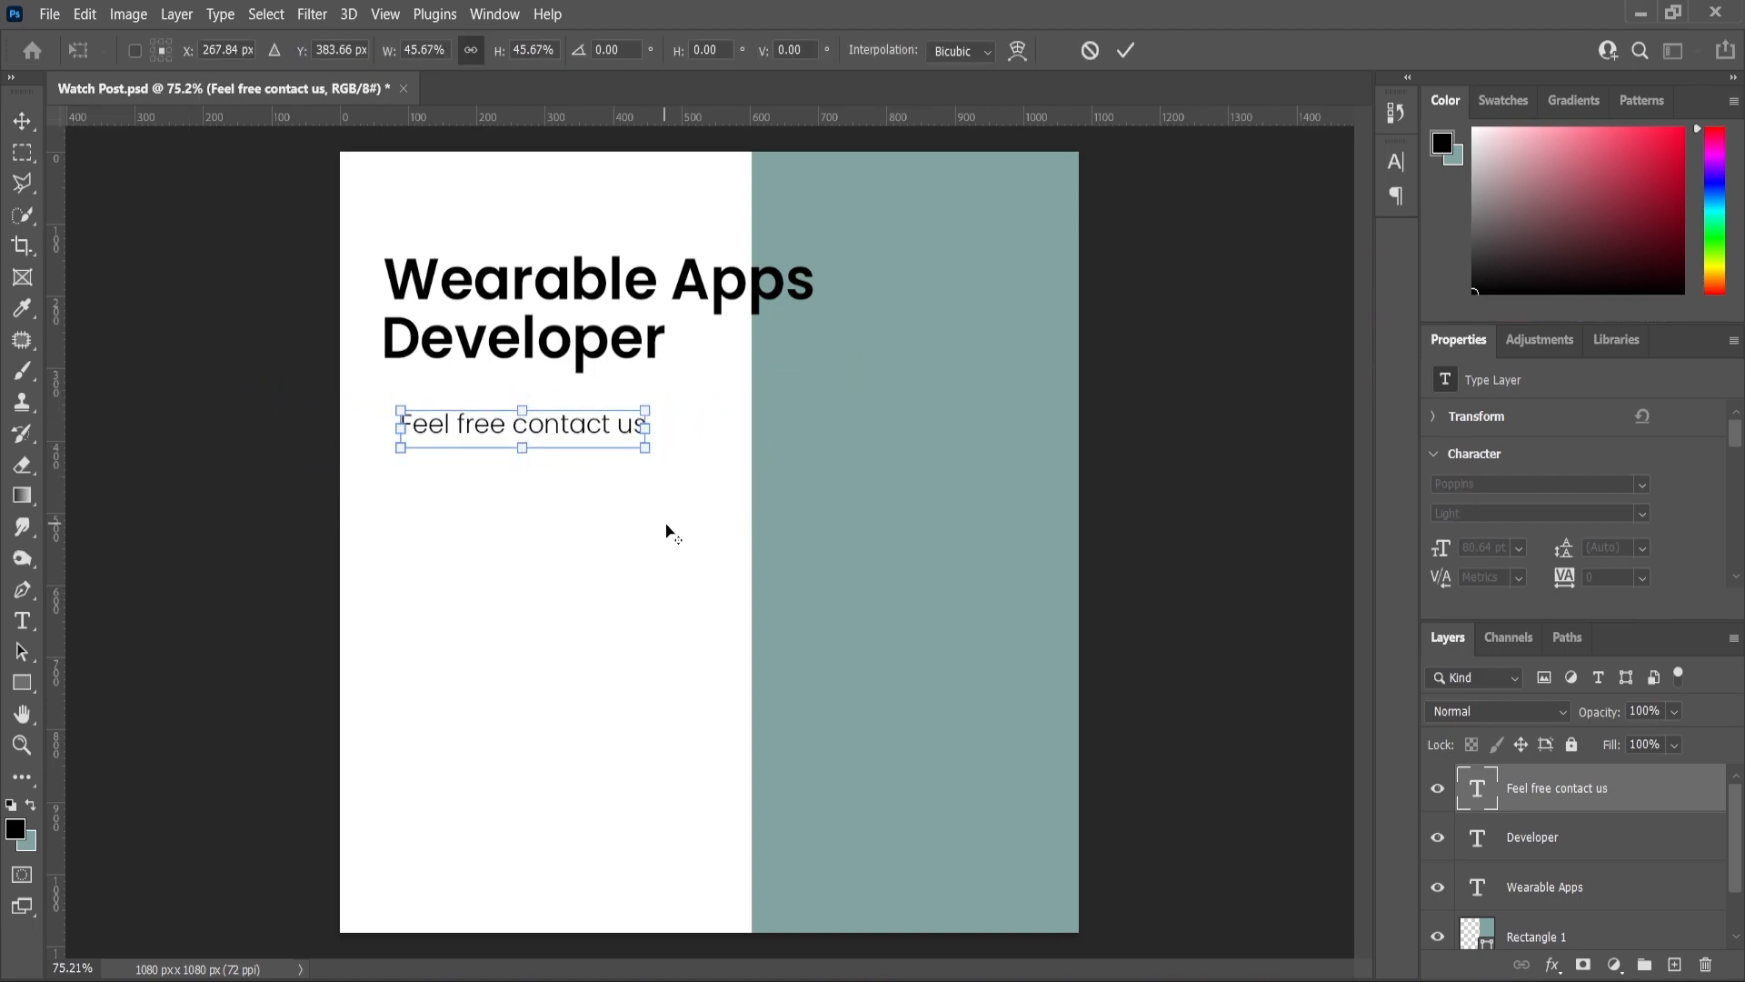
- Add an exclamation mark and change the line to Poppins Regular
{"action": "key", "text": "t"}
{"action": "left_click", "coordinate": [641, 424]}
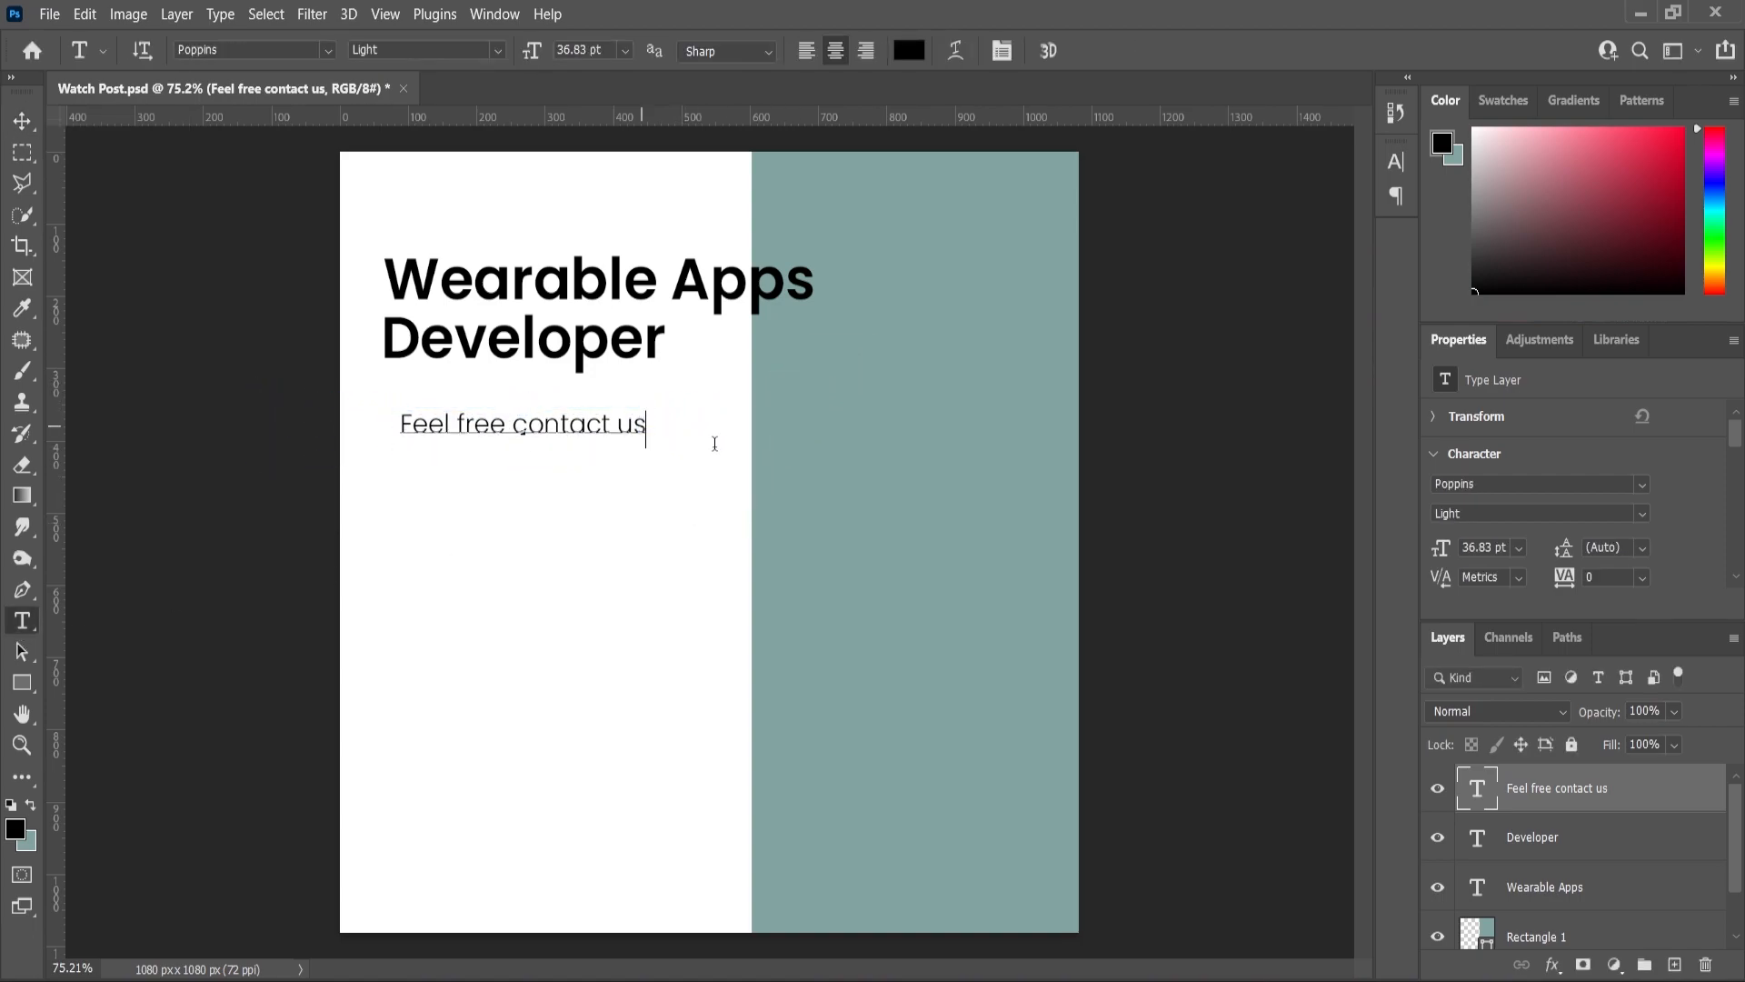
{"action": "type", "text": "!"}
{"action": "left_click", "coordinate": [22, 120]}
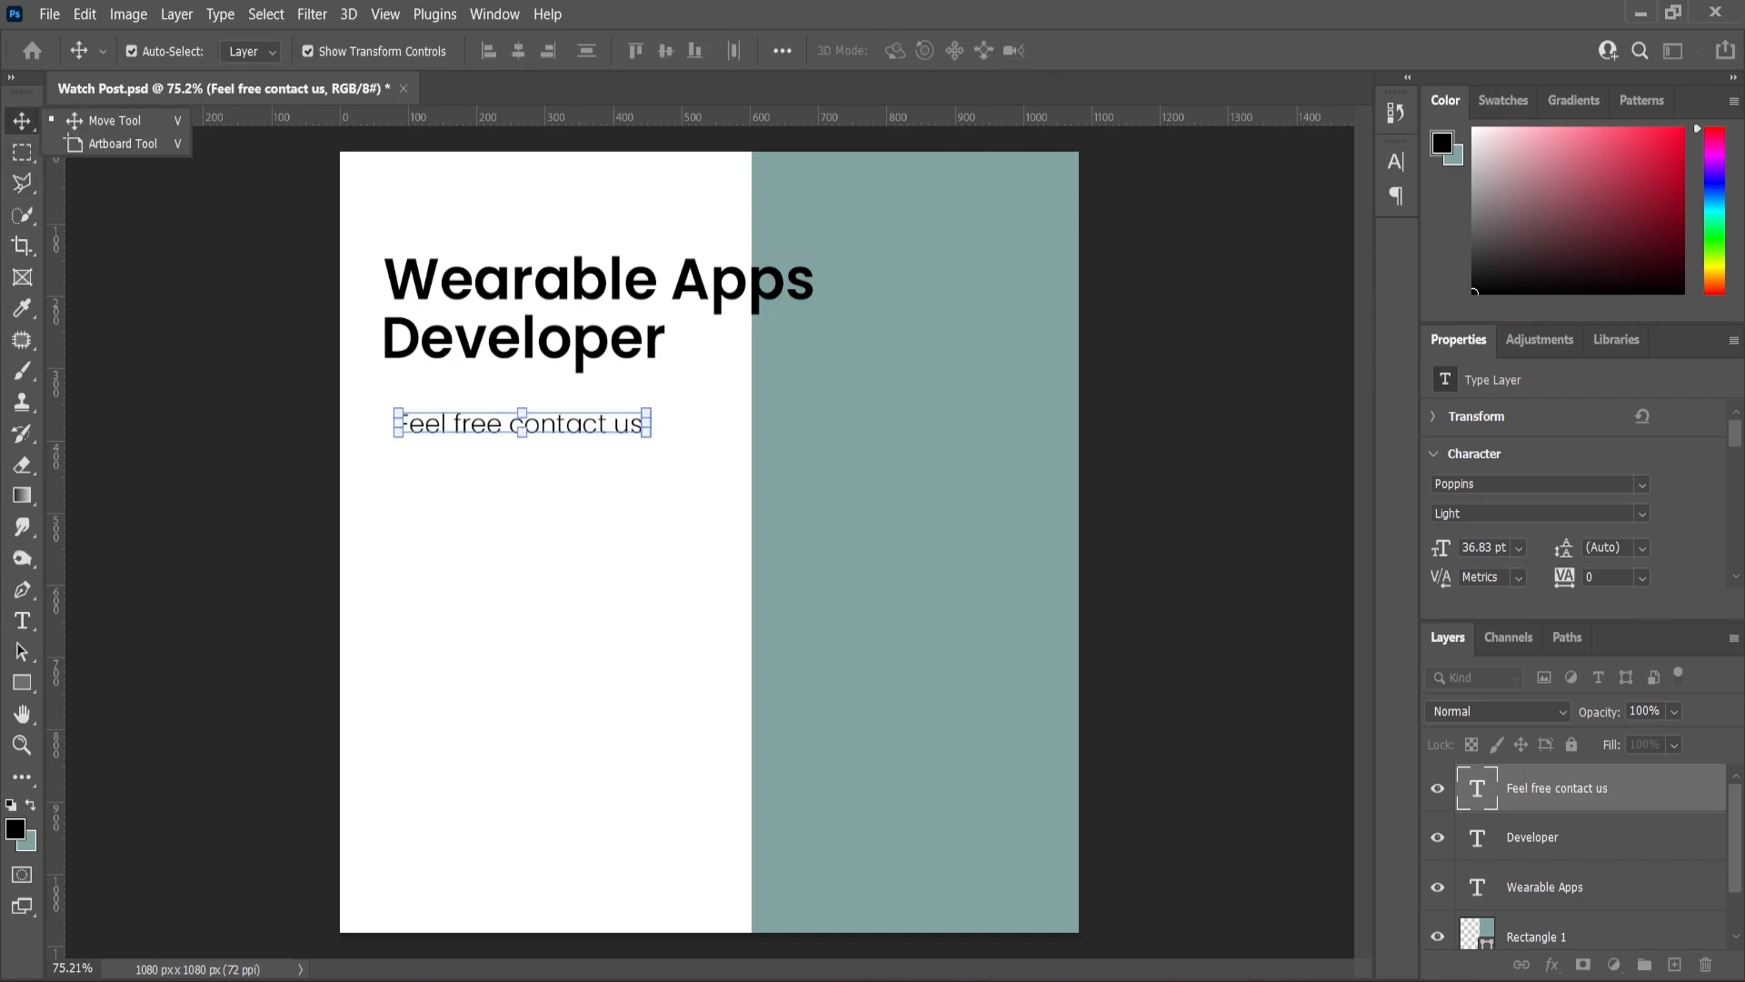
{"action": "scroll", "coordinate": [515, 406], "scroll_direction": "up", "scroll_amount": 2}
{"action": "double_click", "coordinate": [432, 441]}
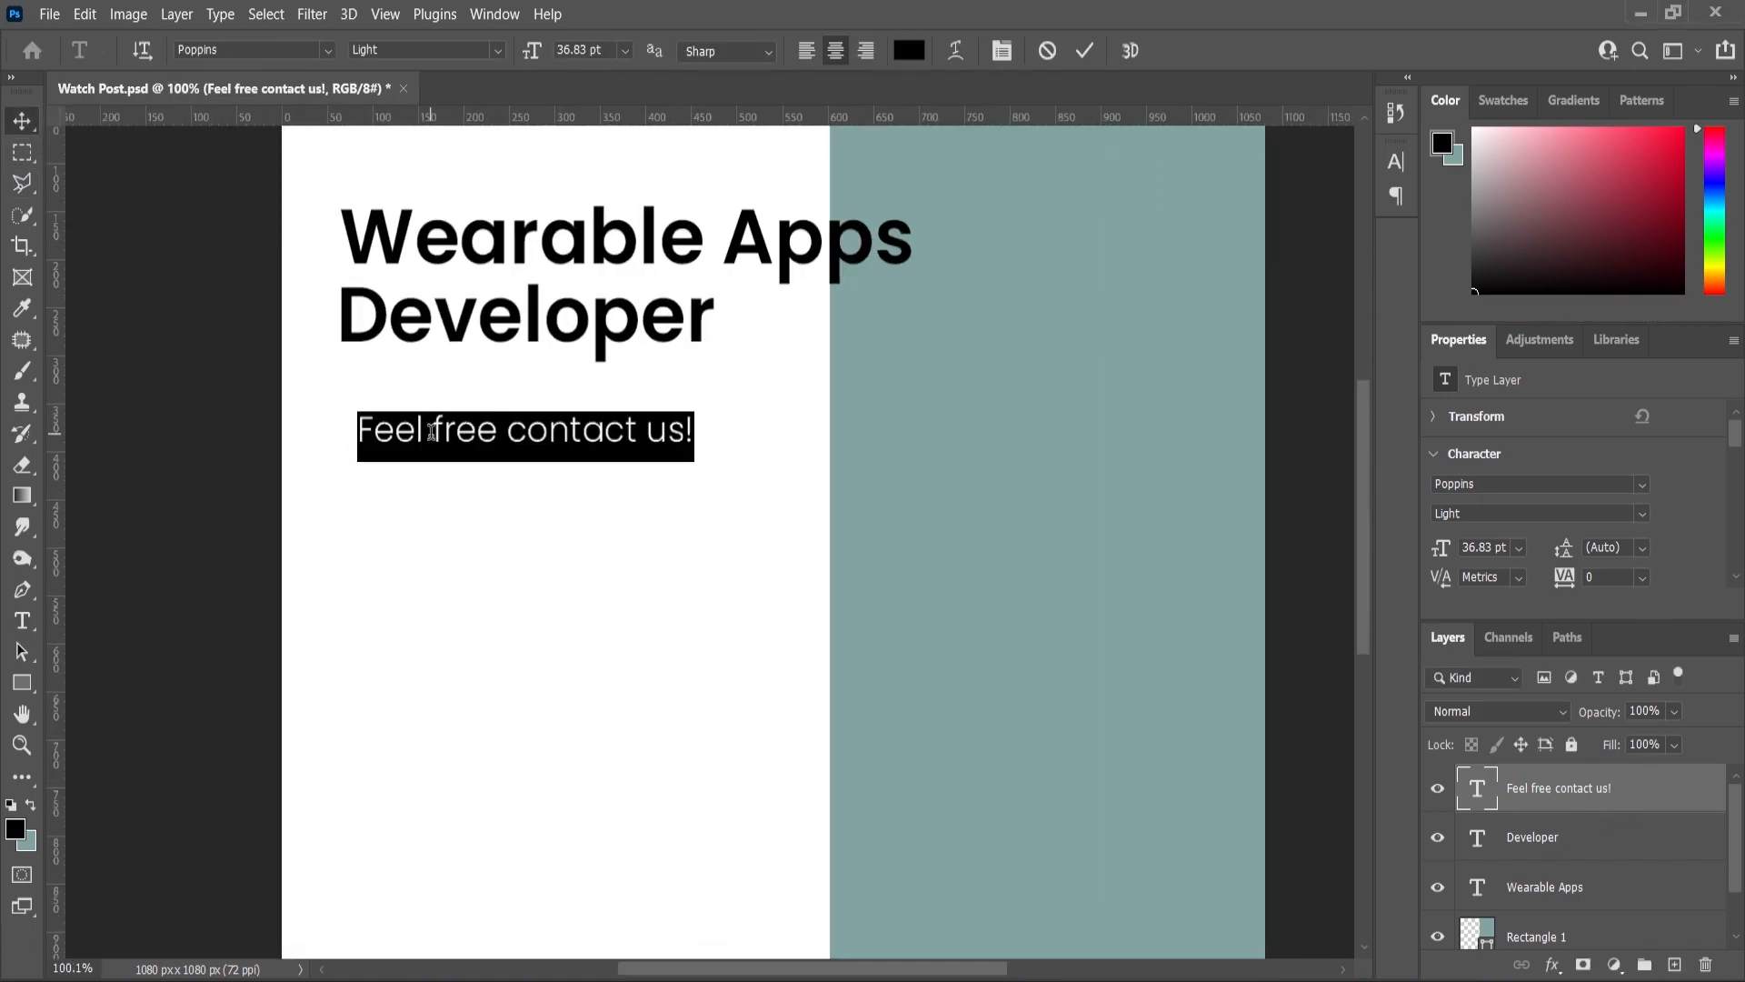
{"action": "left_click", "coordinate": [497, 50]}
{"action": "left_click", "coordinate": [413, 191]}
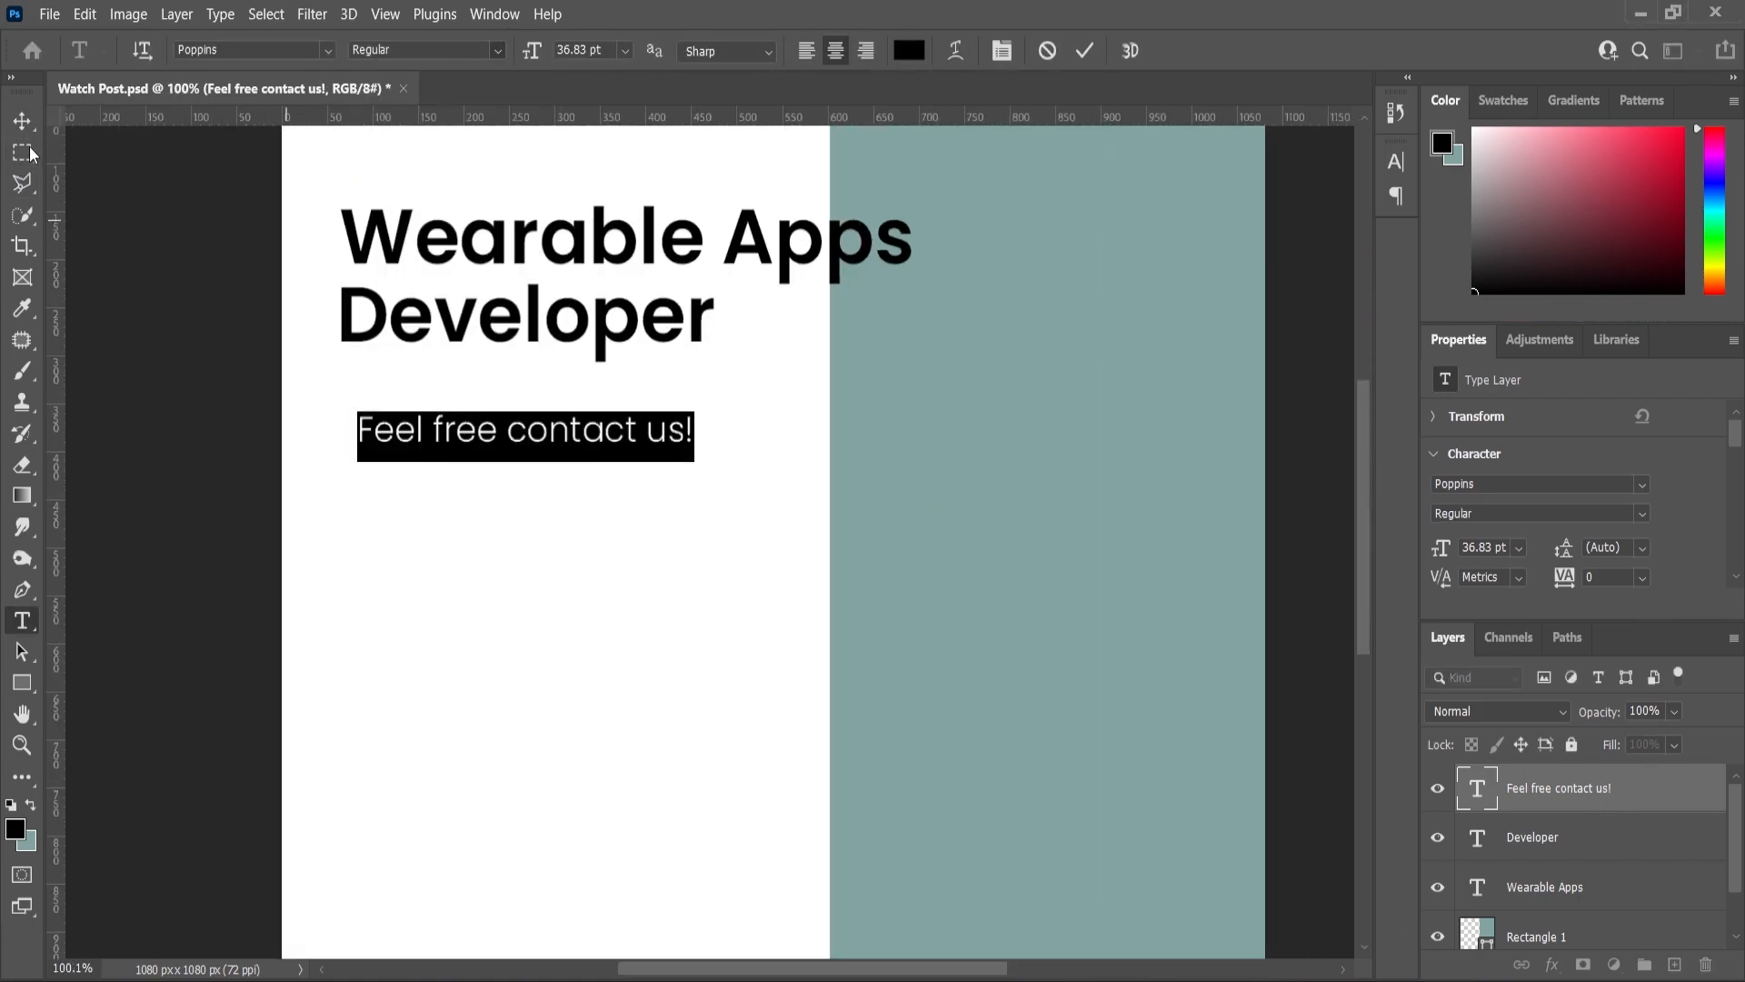
{"action": "left_click", "coordinate": [21, 120]}
- Left-align 'Feel free contact us!' with the headline layers
{"action": "left_click", "coordinate": [375, 261], "text": "shift"}
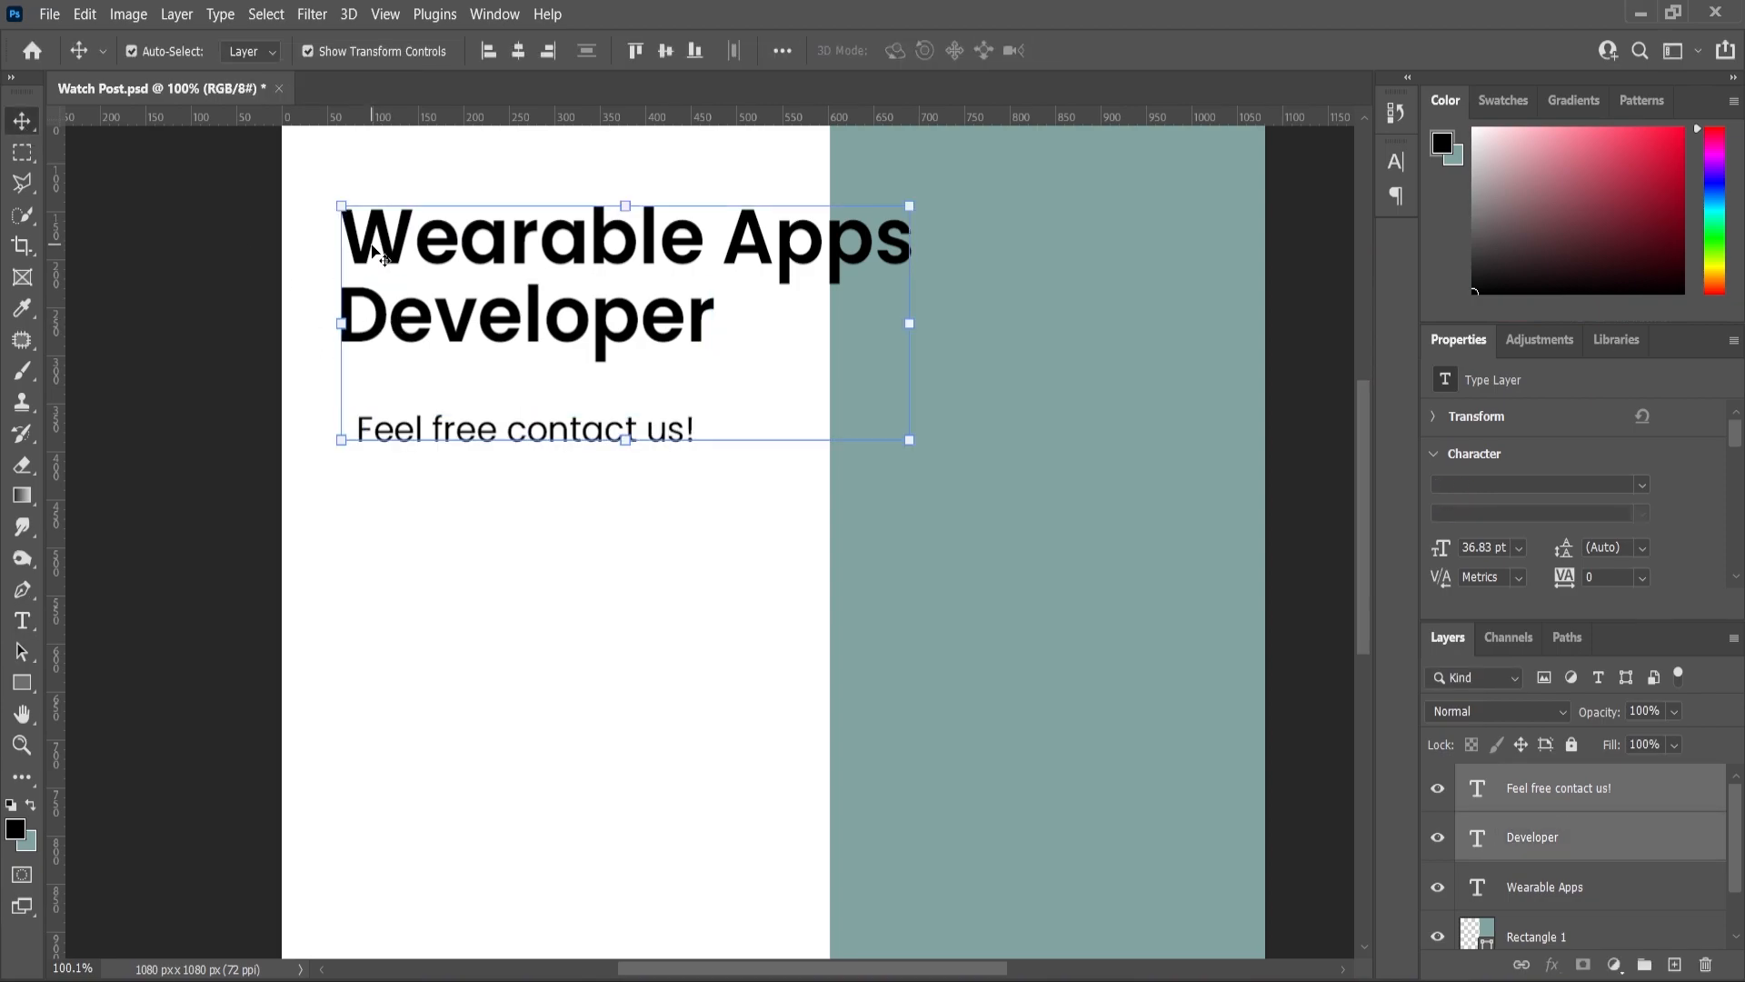
{"action": "left_click", "coordinate": [488, 50]}
{"action": "scroll", "coordinate": [368, 314], "scroll_direction": "down", "scroll_amount": 3}
{"action": "left_click", "coordinate": [421, 249]}
{"action": "scroll", "coordinate": [423, 282], "scroll_direction": "down", "scroll_amount": 1}
- Place a guide at the headline's left edge and set the paragraph to Justify Last Left
{"action": "scroll", "coordinate": [544, 465], "scroll_direction": "up", "scroll_amount": 5}
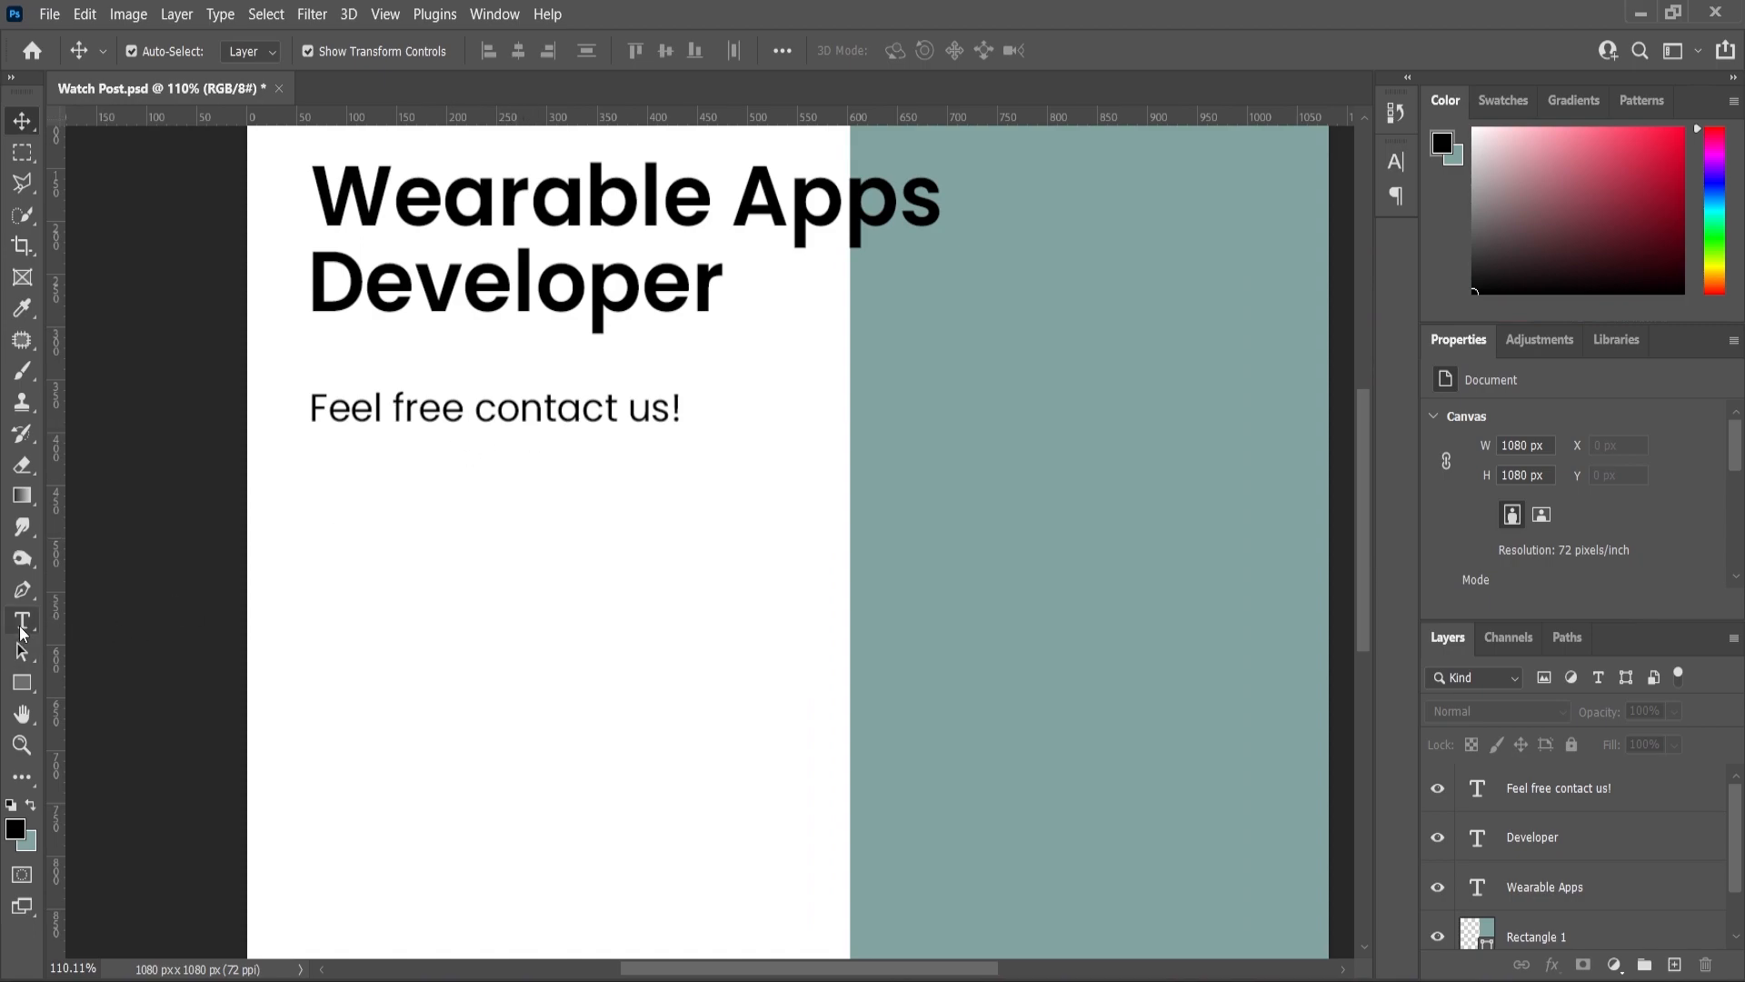
{"action": "left_click", "coordinate": [21, 625]}
{"action": "left_click_drag", "start_coordinate": [58, 497], "coordinate": [741, 623]}
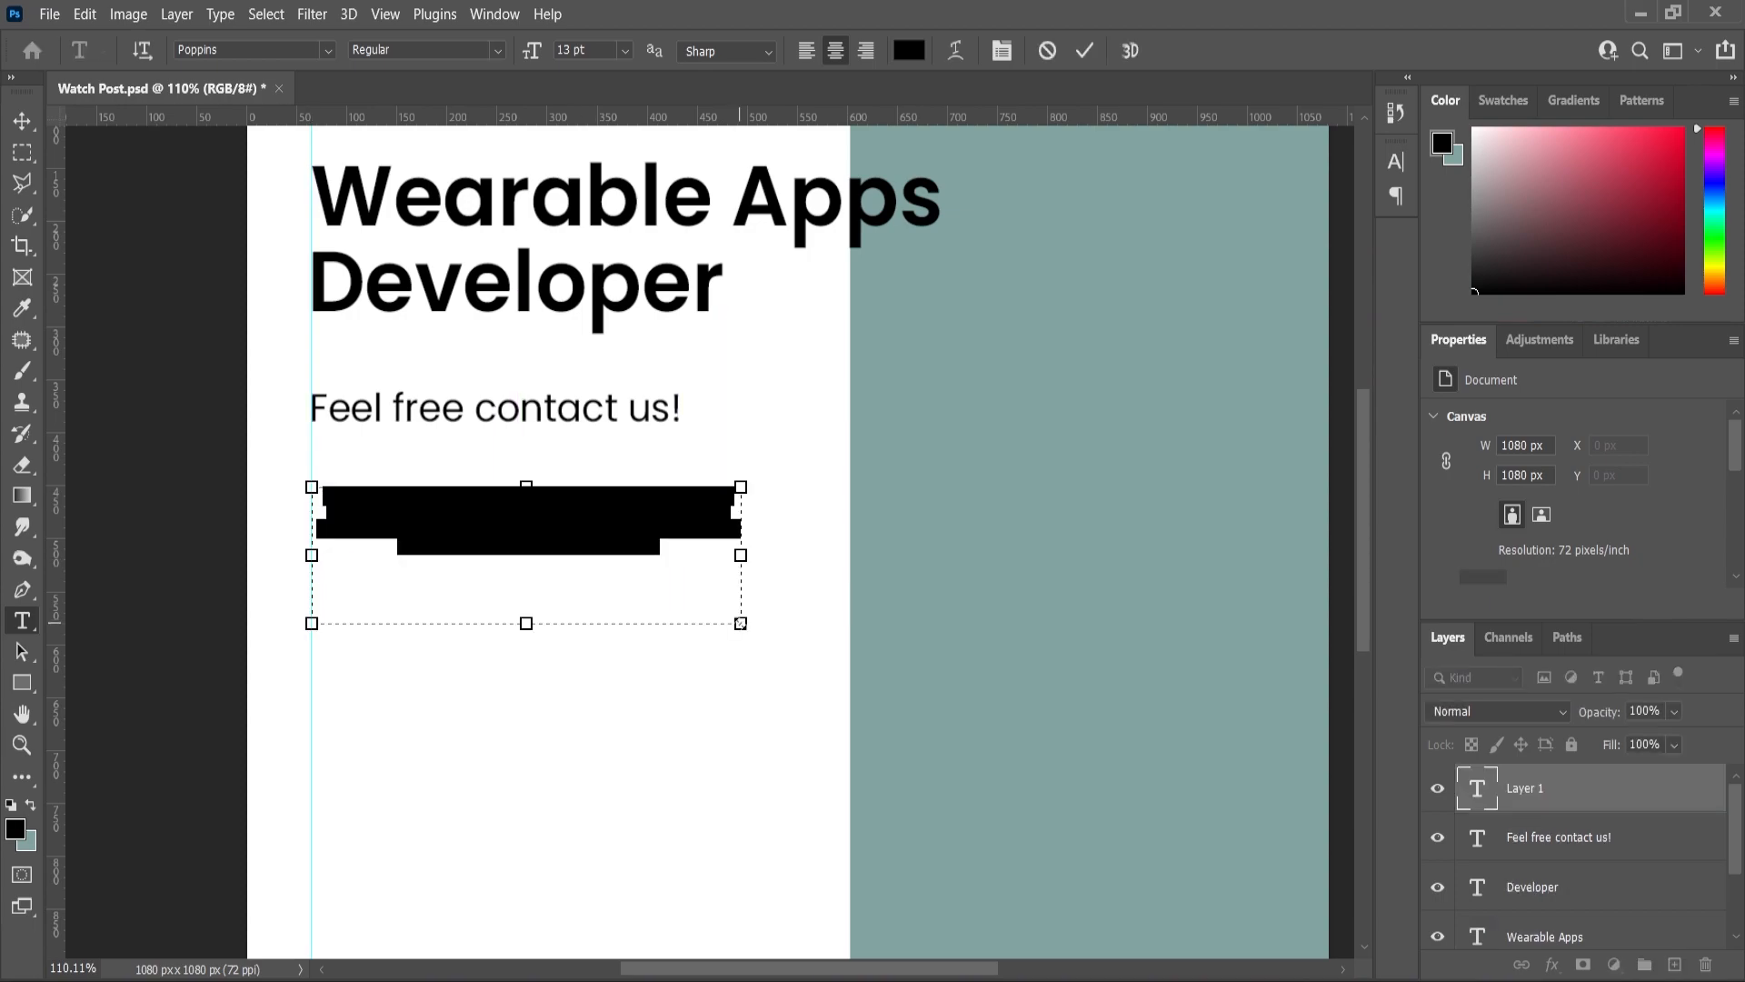
{"action": "left_click", "coordinate": [807, 52]}
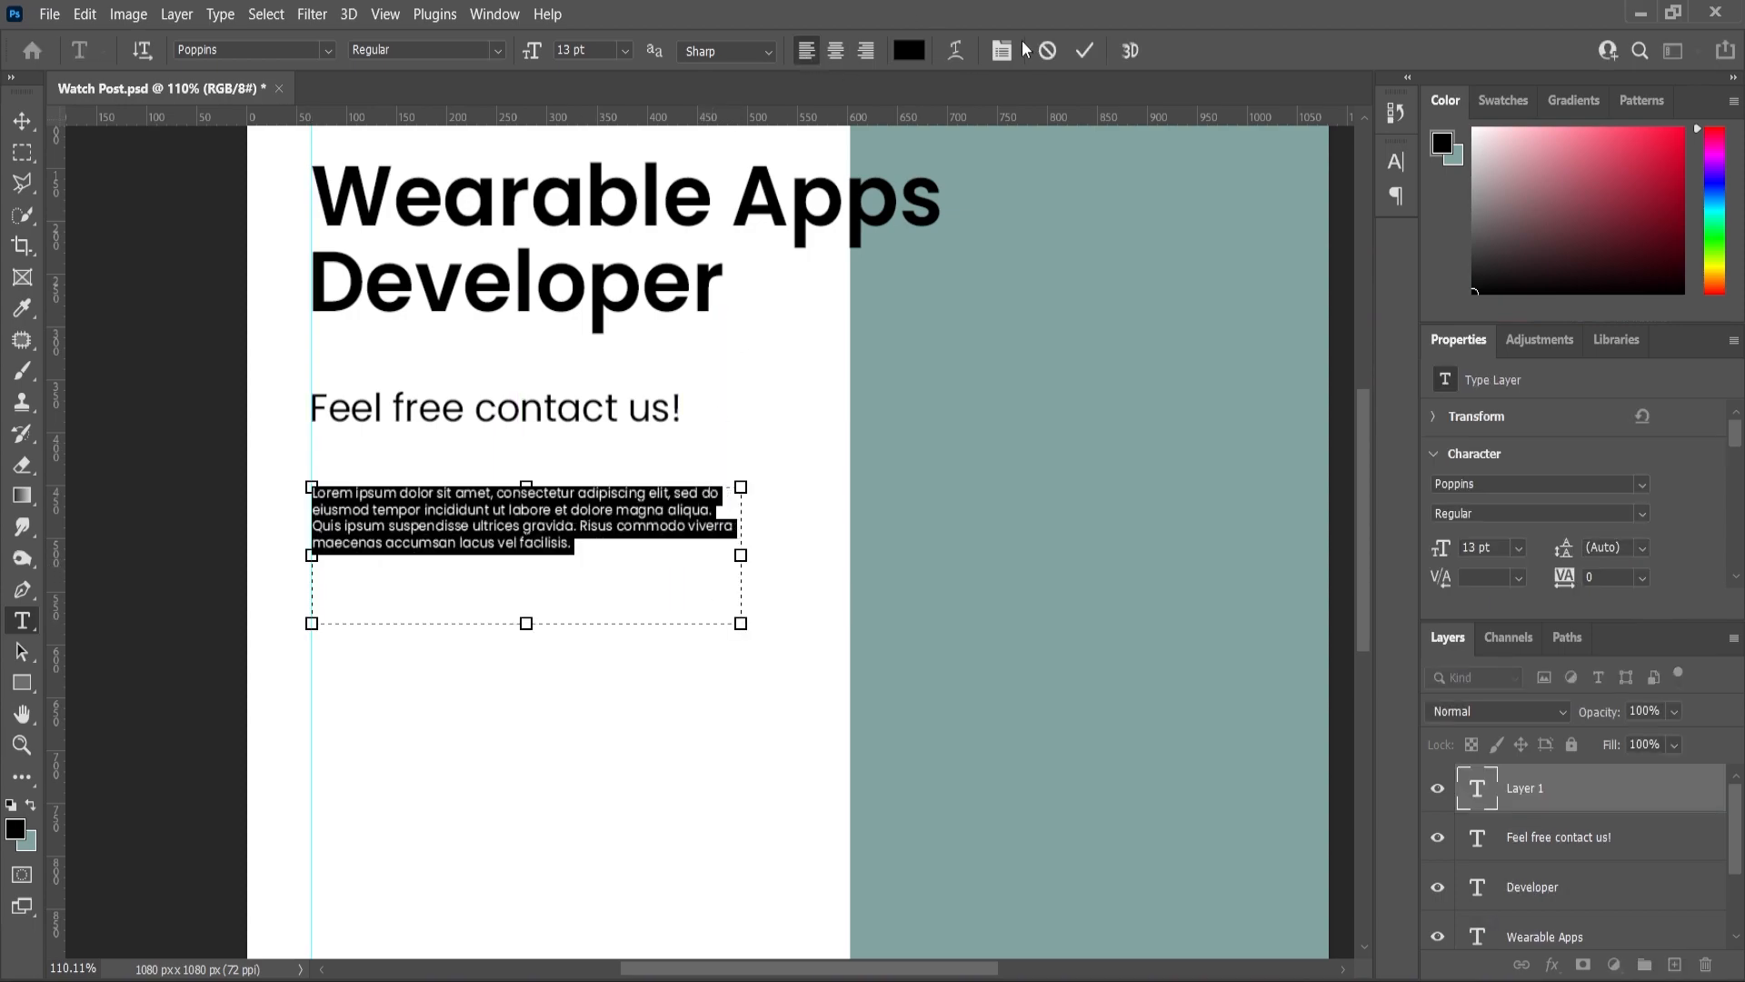
{"action": "left_click", "coordinate": [1003, 50]}
{"action": "left_click", "coordinate": [1238, 154]}
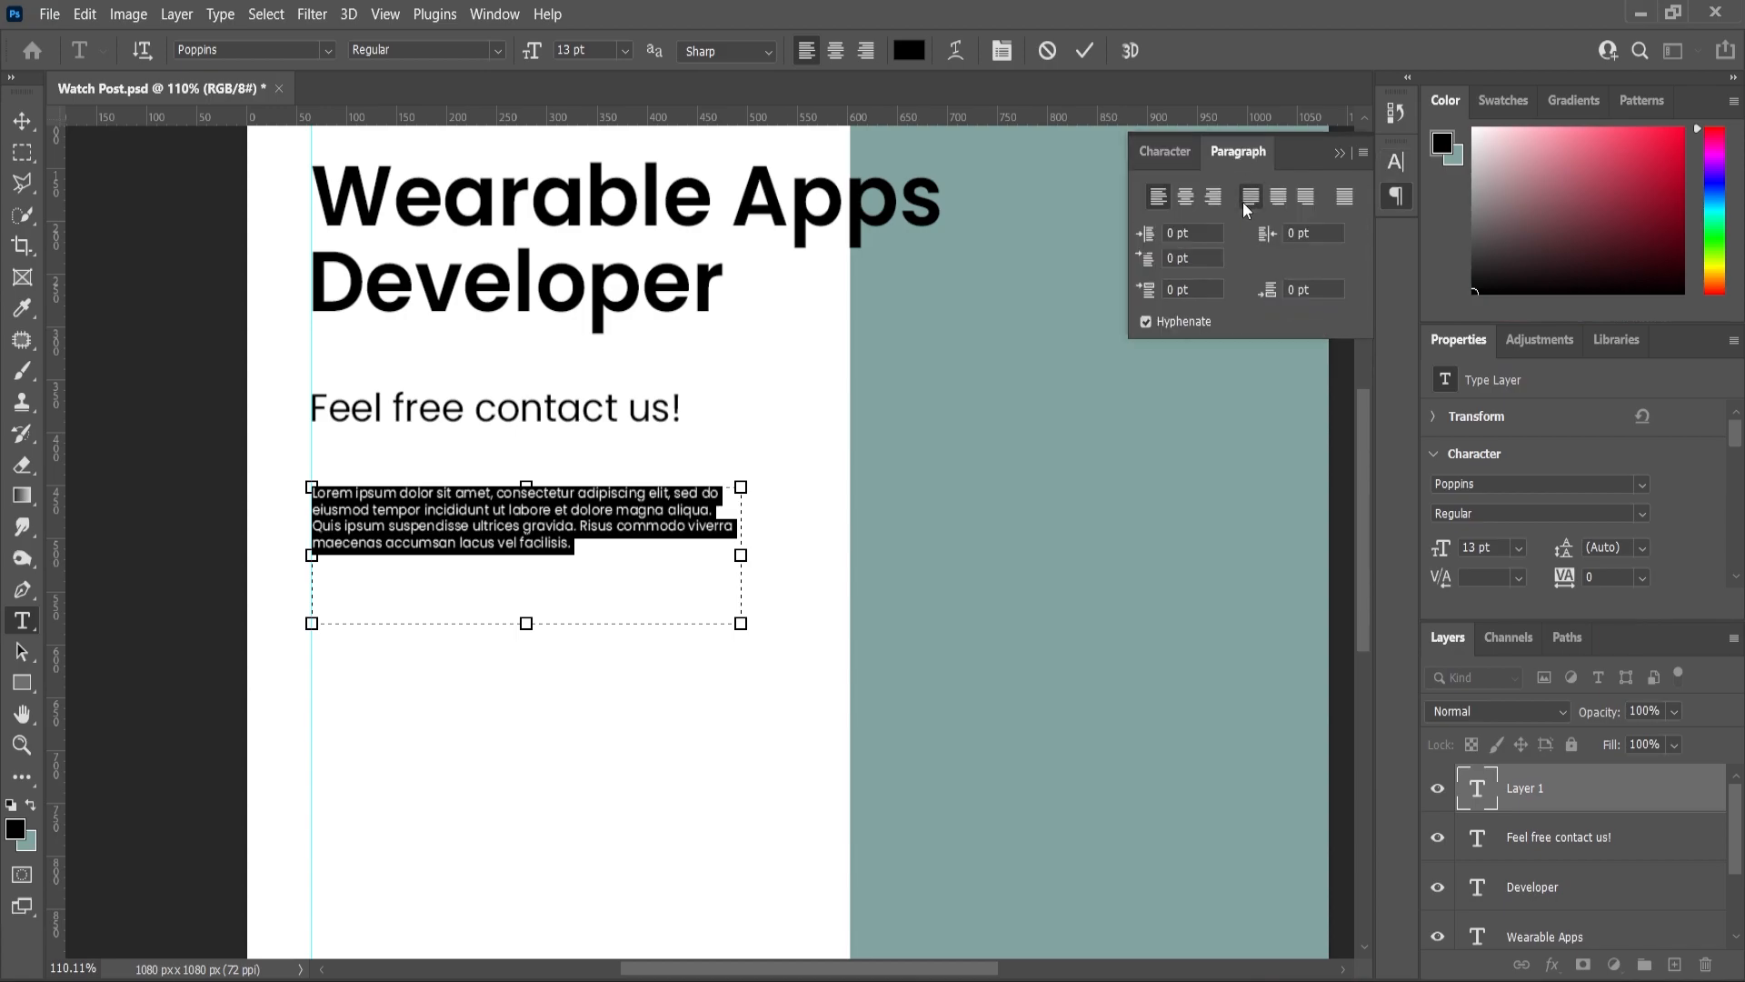
{"action": "left_click", "coordinate": [1247, 198]}
{"action": "left_click", "coordinate": [1004, 51]}
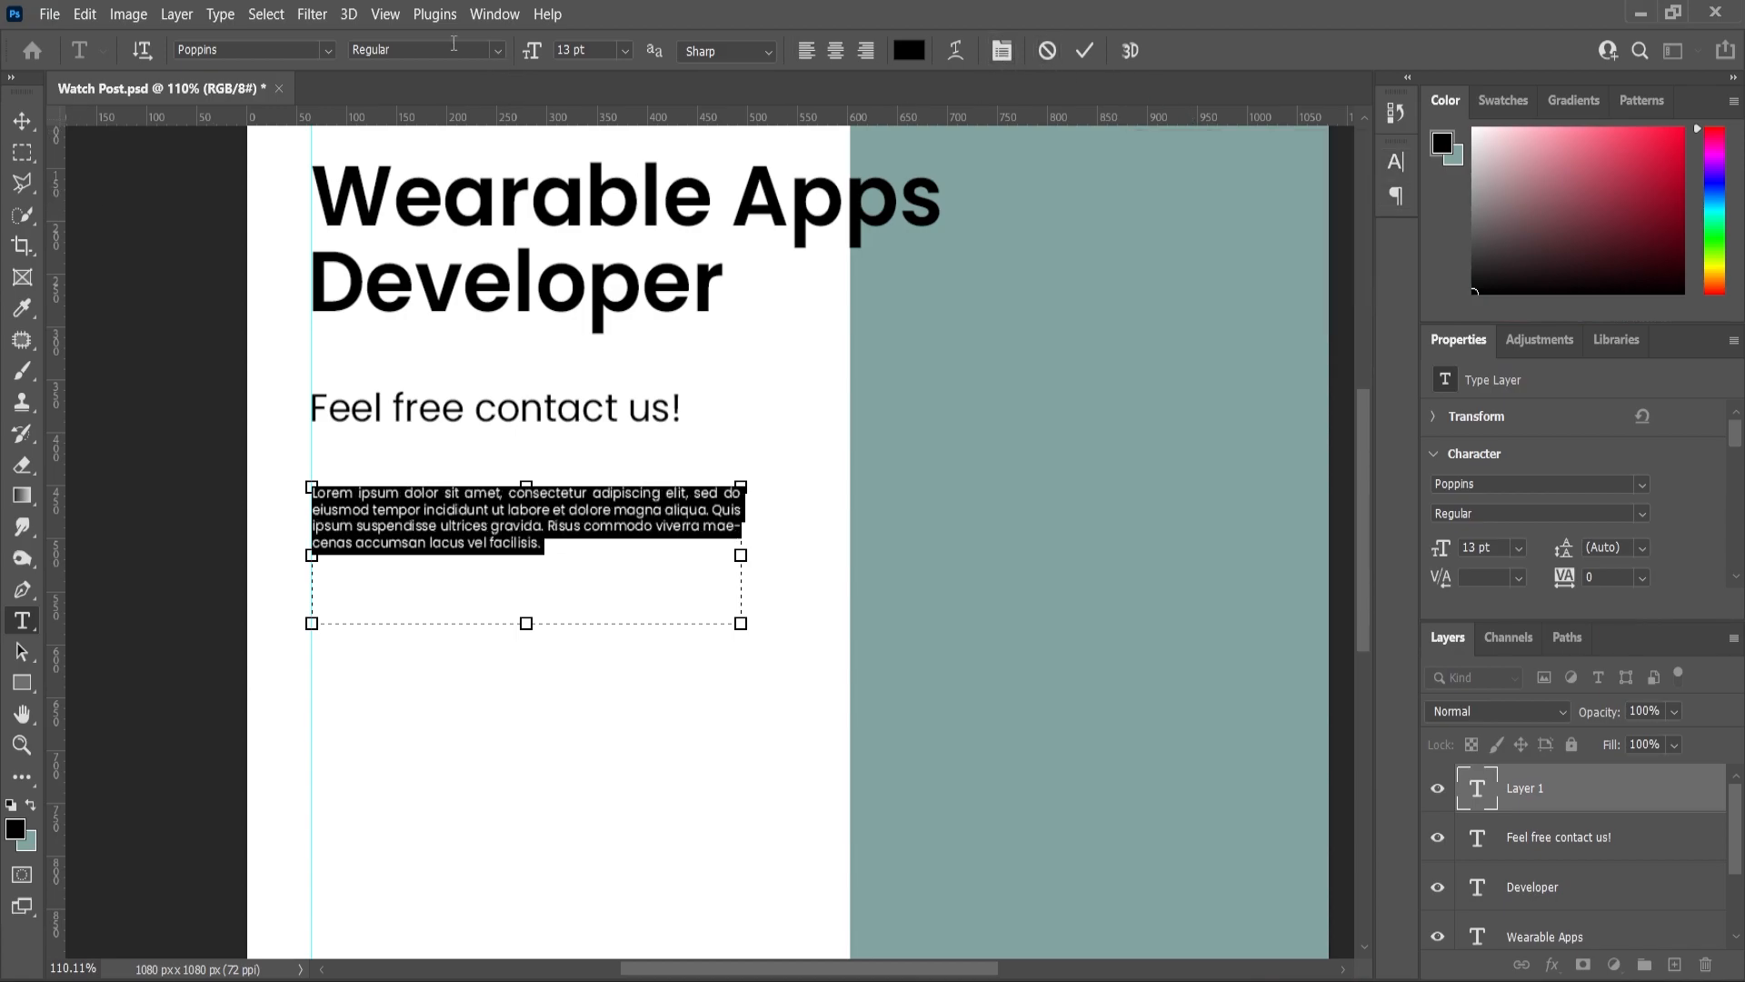
{"action": "left_click", "coordinate": [19, 132]}
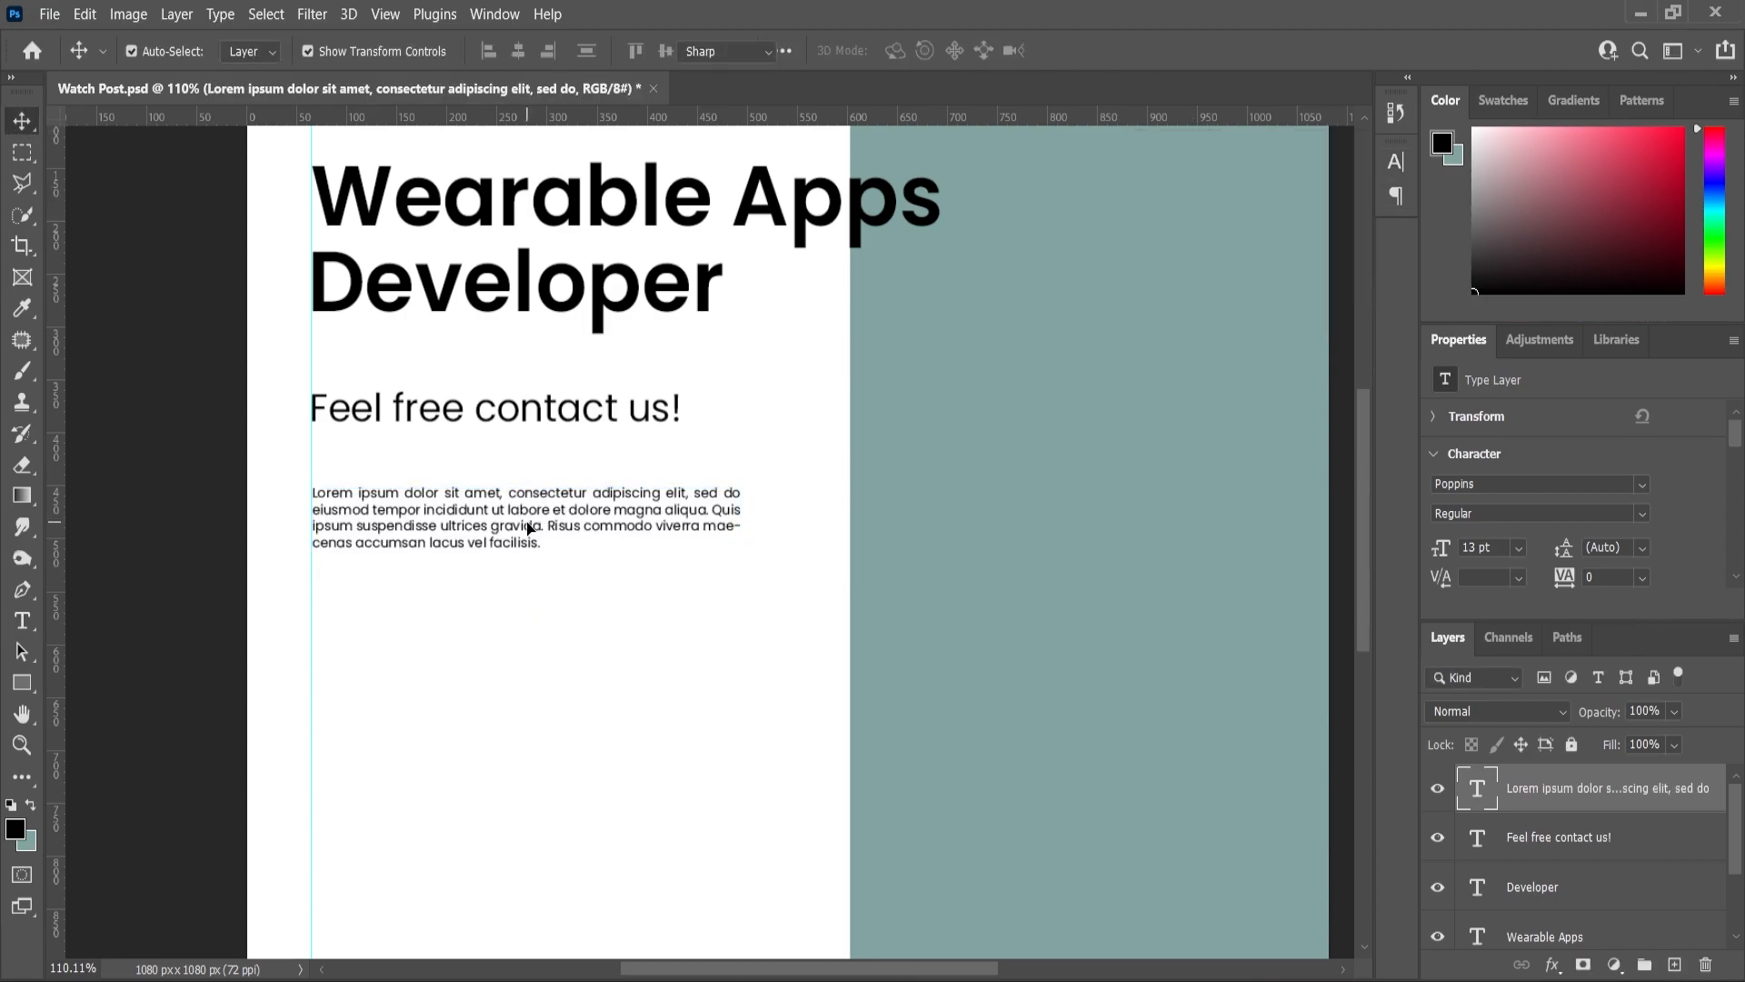
- Increase the Lorem ipsum paragraph to 15 pt
{"action": "double_click", "coordinate": [533, 526]}
{"action": "left_click_drag", "start_coordinate": [536, 52], "coordinate": [539, 53]}
{"action": "left_click", "coordinate": [14, 120]}
{"action": "left_click", "coordinate": [102, 435]}
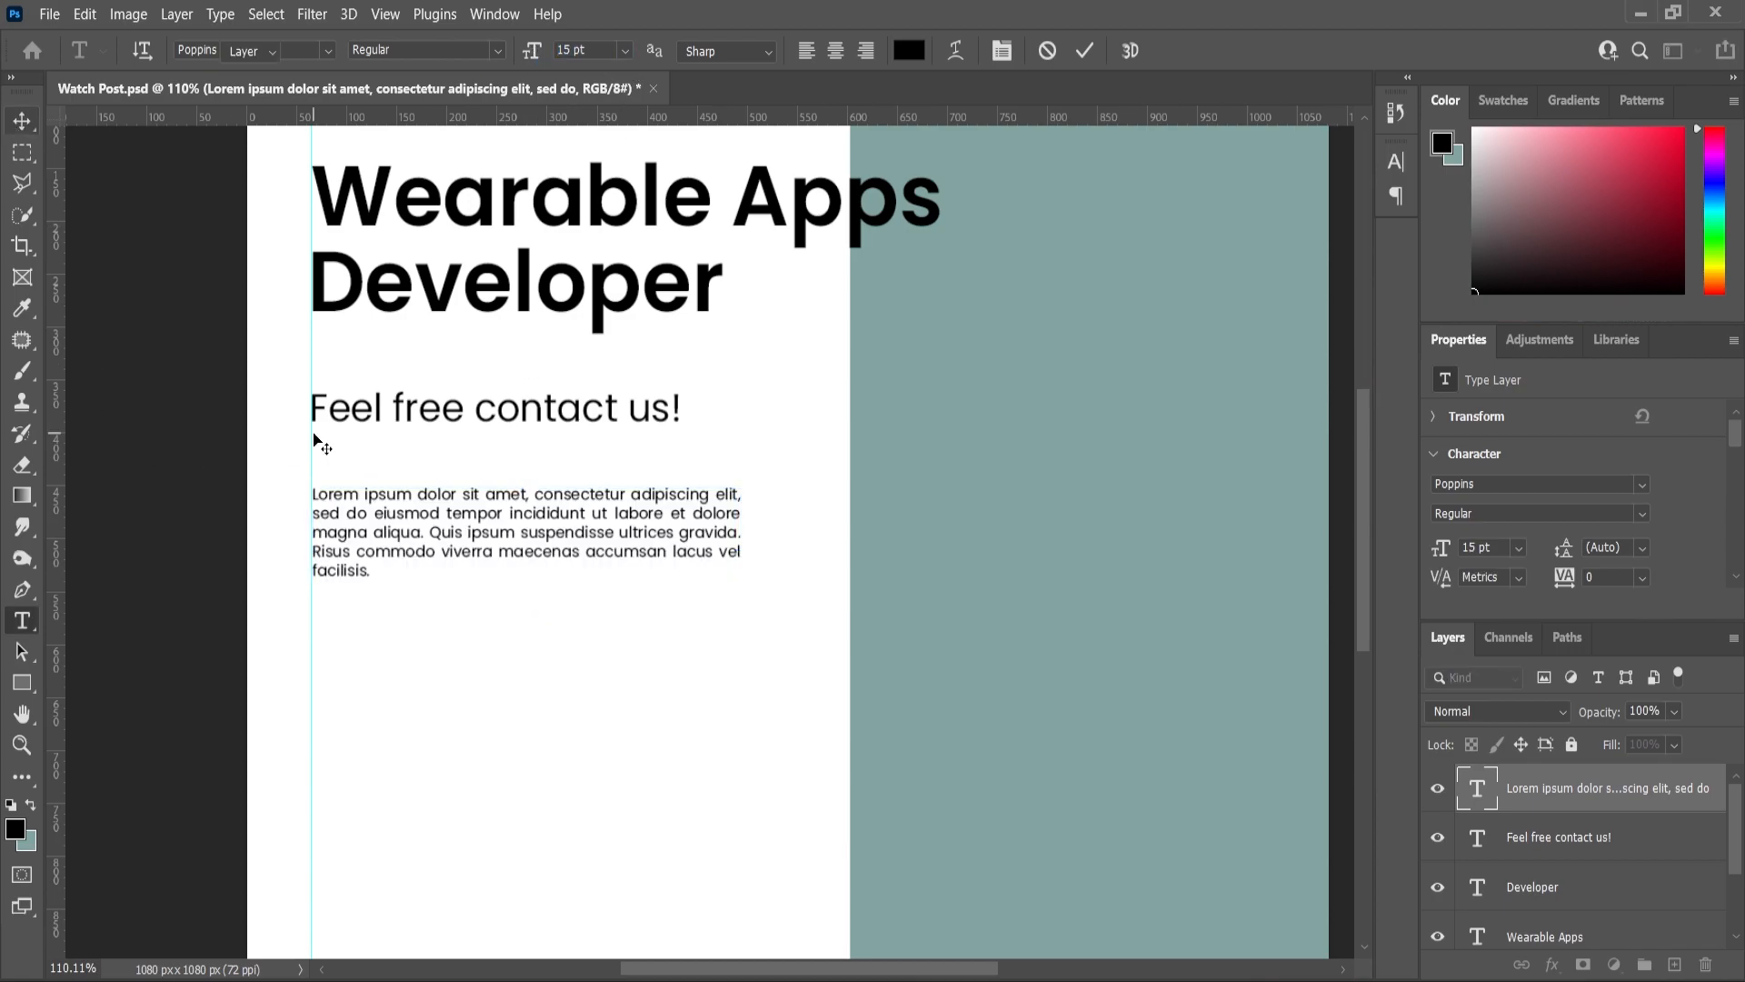
{"action": "scroll", "coordinate": [558, 569], "scroll_direction": "down", "scroll_amount": 5}
{"action": "scroll", "coordinate": [559, 569], "scroll_direction": "up", "scroll_amount": 1}
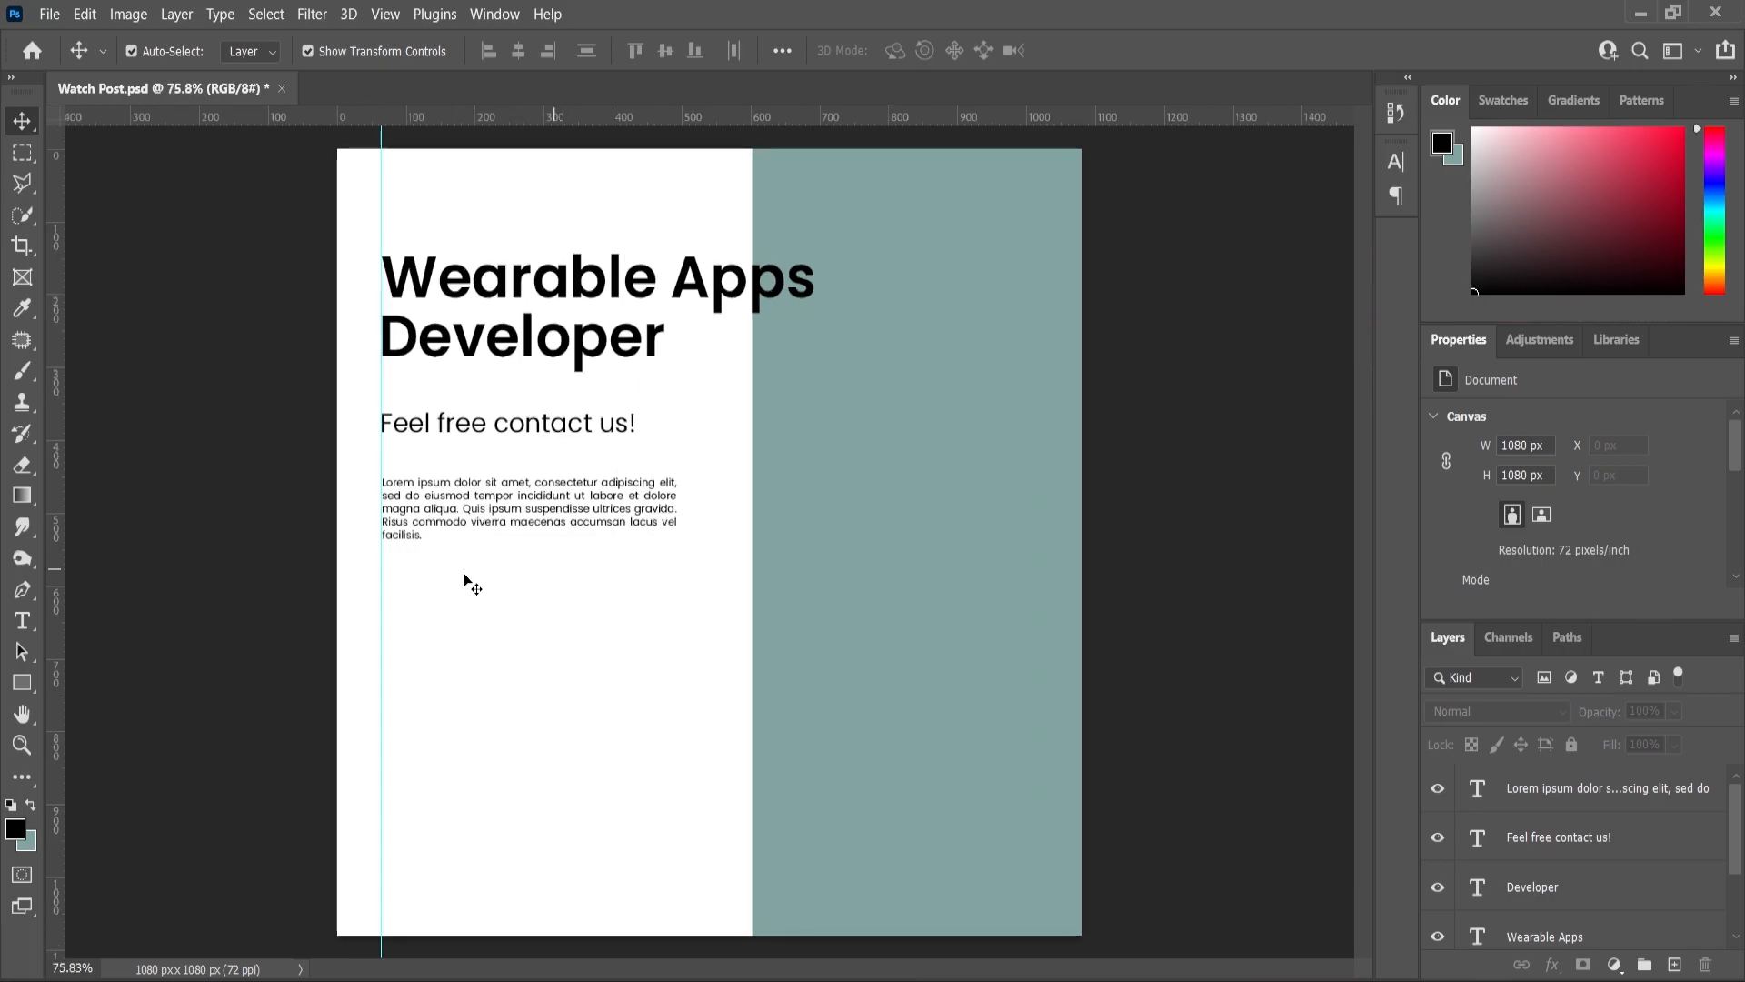
- Duplicate the headline onto the teal area and delete 'Apps' from the copy
{"action": "left_click", "coordinate": [564, 309]}
{"action": "left_click_drag", "start_coordinate": [1550, 932], "coordinate": [1679, 965]}
{"action": "left_click_drag", "start_coordinate": [585, 293], "coordinate": [1368, 519]}
{"action": "double_click", "coordinate": [946, 518]}
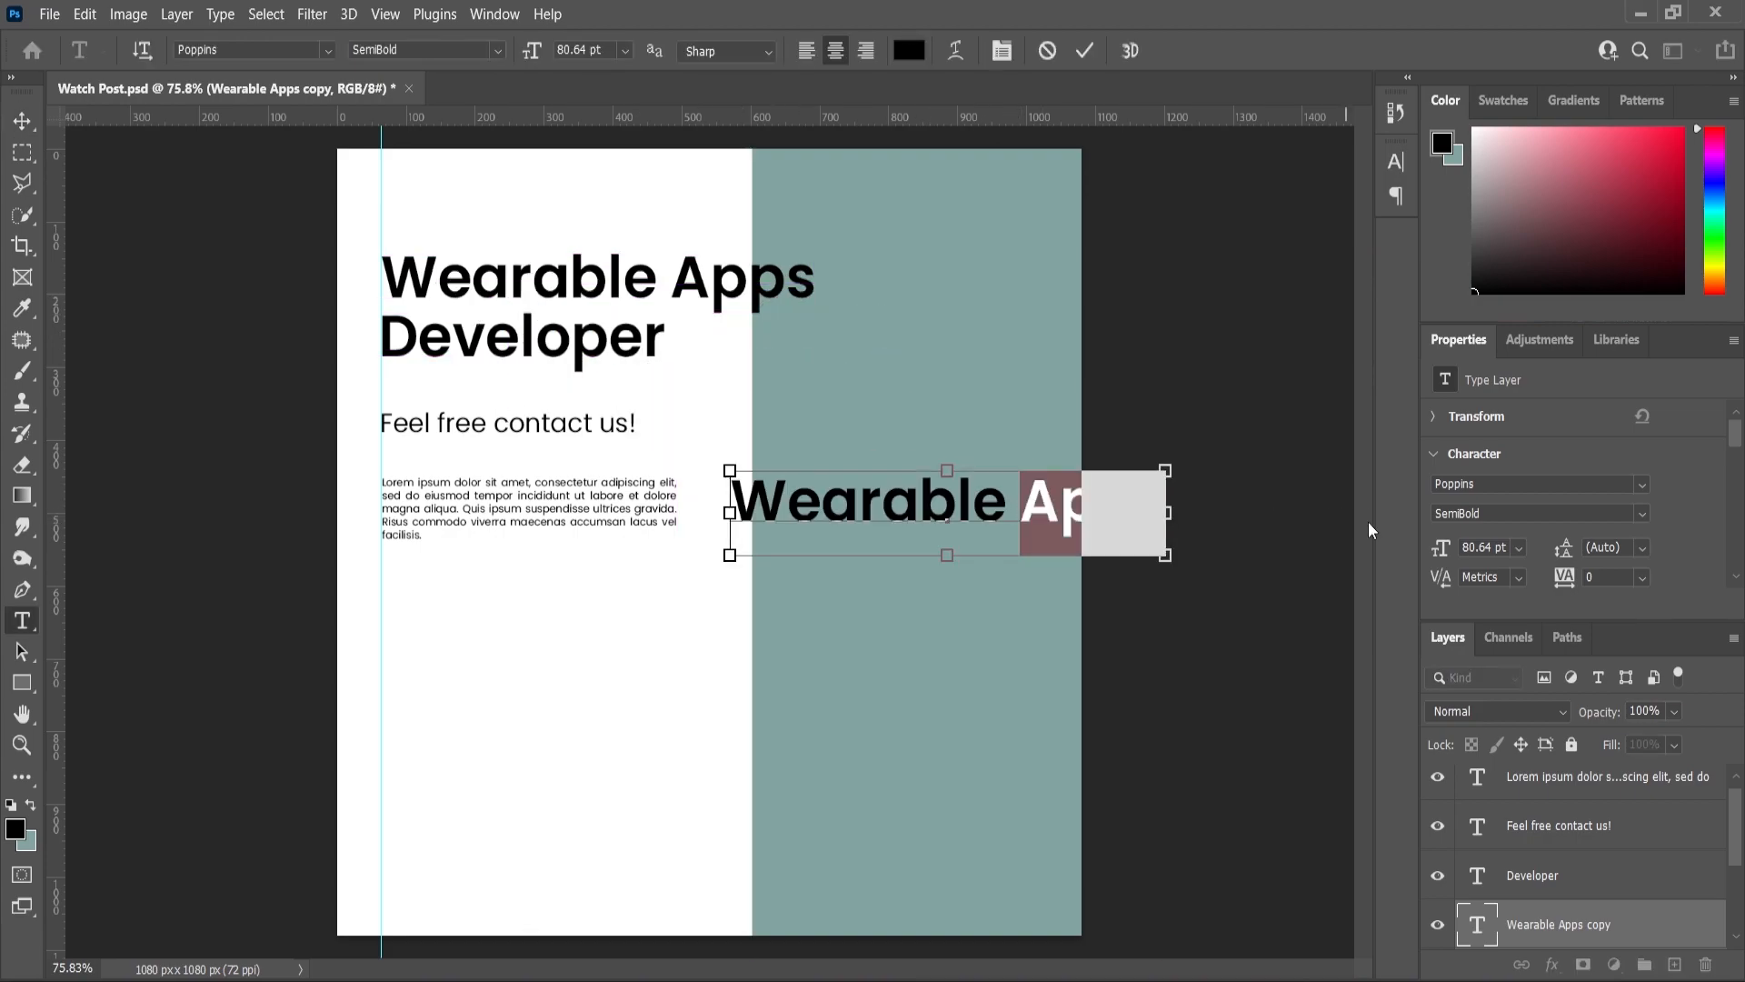
{"action": "key", "text": "ctrl+a"}
{"action": "left_click", "coordinate": [1054, 514]}
{"action": "left_click", "coordinate": [1366, 521], "text": "shift"}
{"action": "key", "text": "BackSpace"}
{"action": "key", "text": "ctrl+a"}
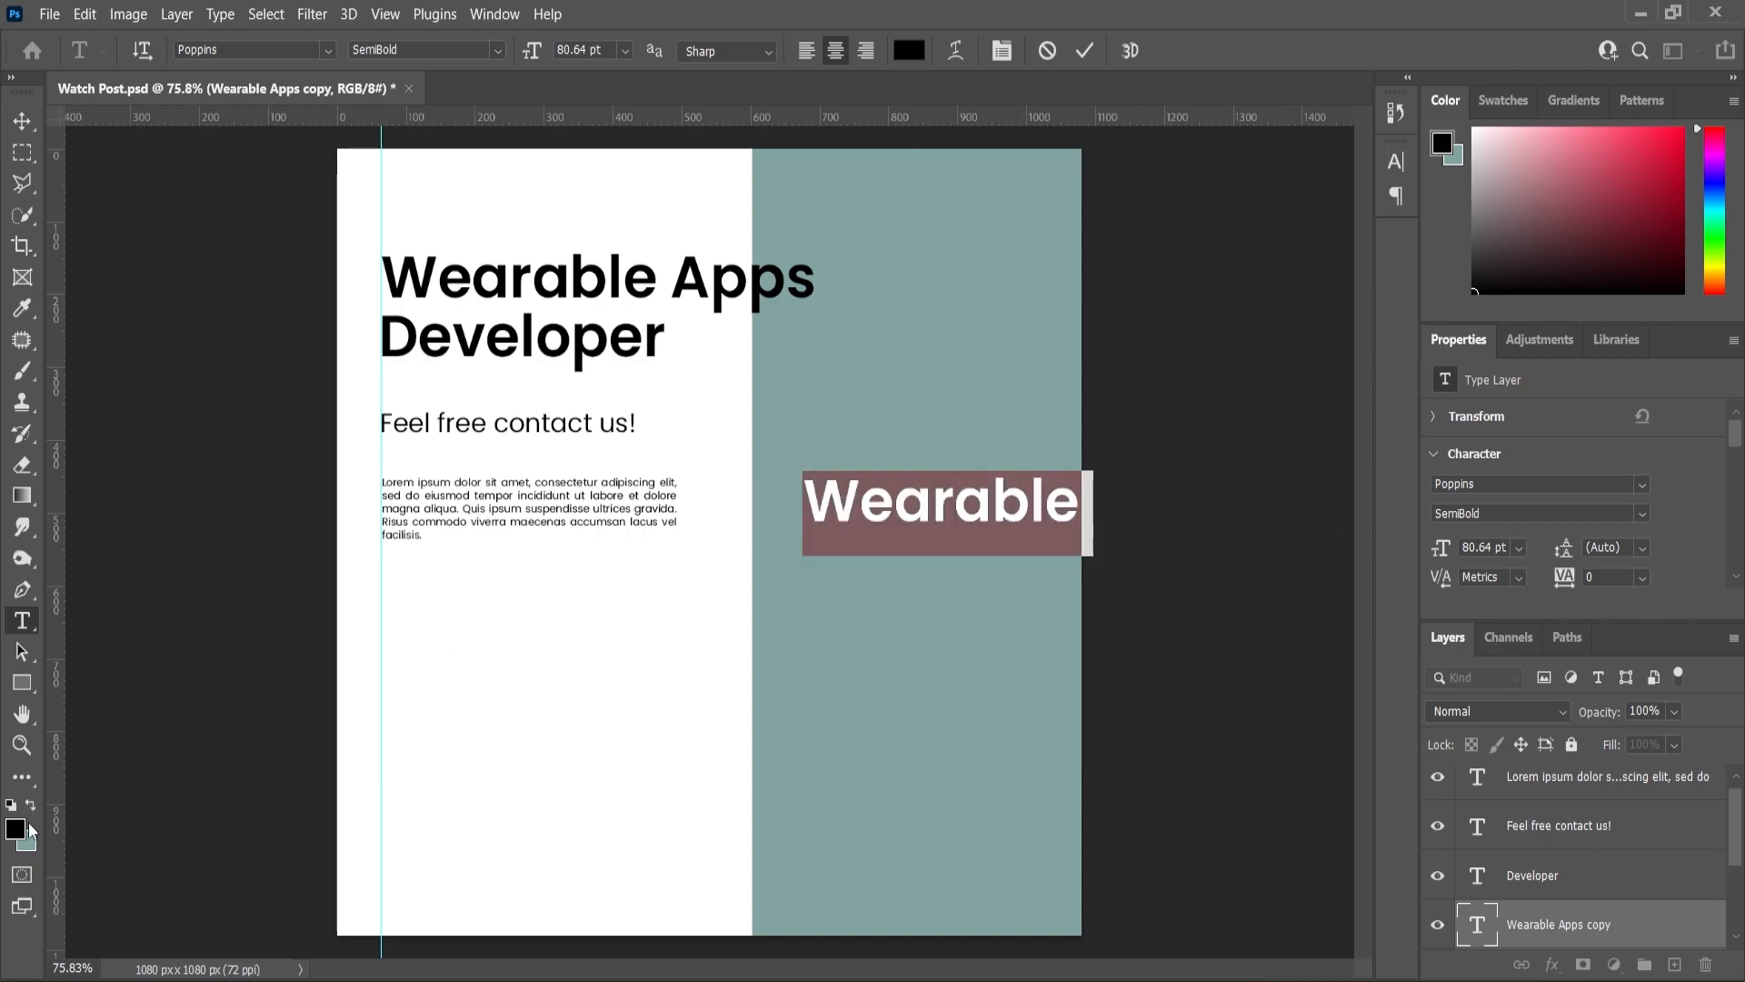
- Color the copied 'Wearable' white (#ffffff) and enlarge it
{"action": "left_click", "coordinate": [18, 828]}
{"action": "type", "text": "ffffff"}
{"action": "left_click", "coordinate": [1410, 326]}
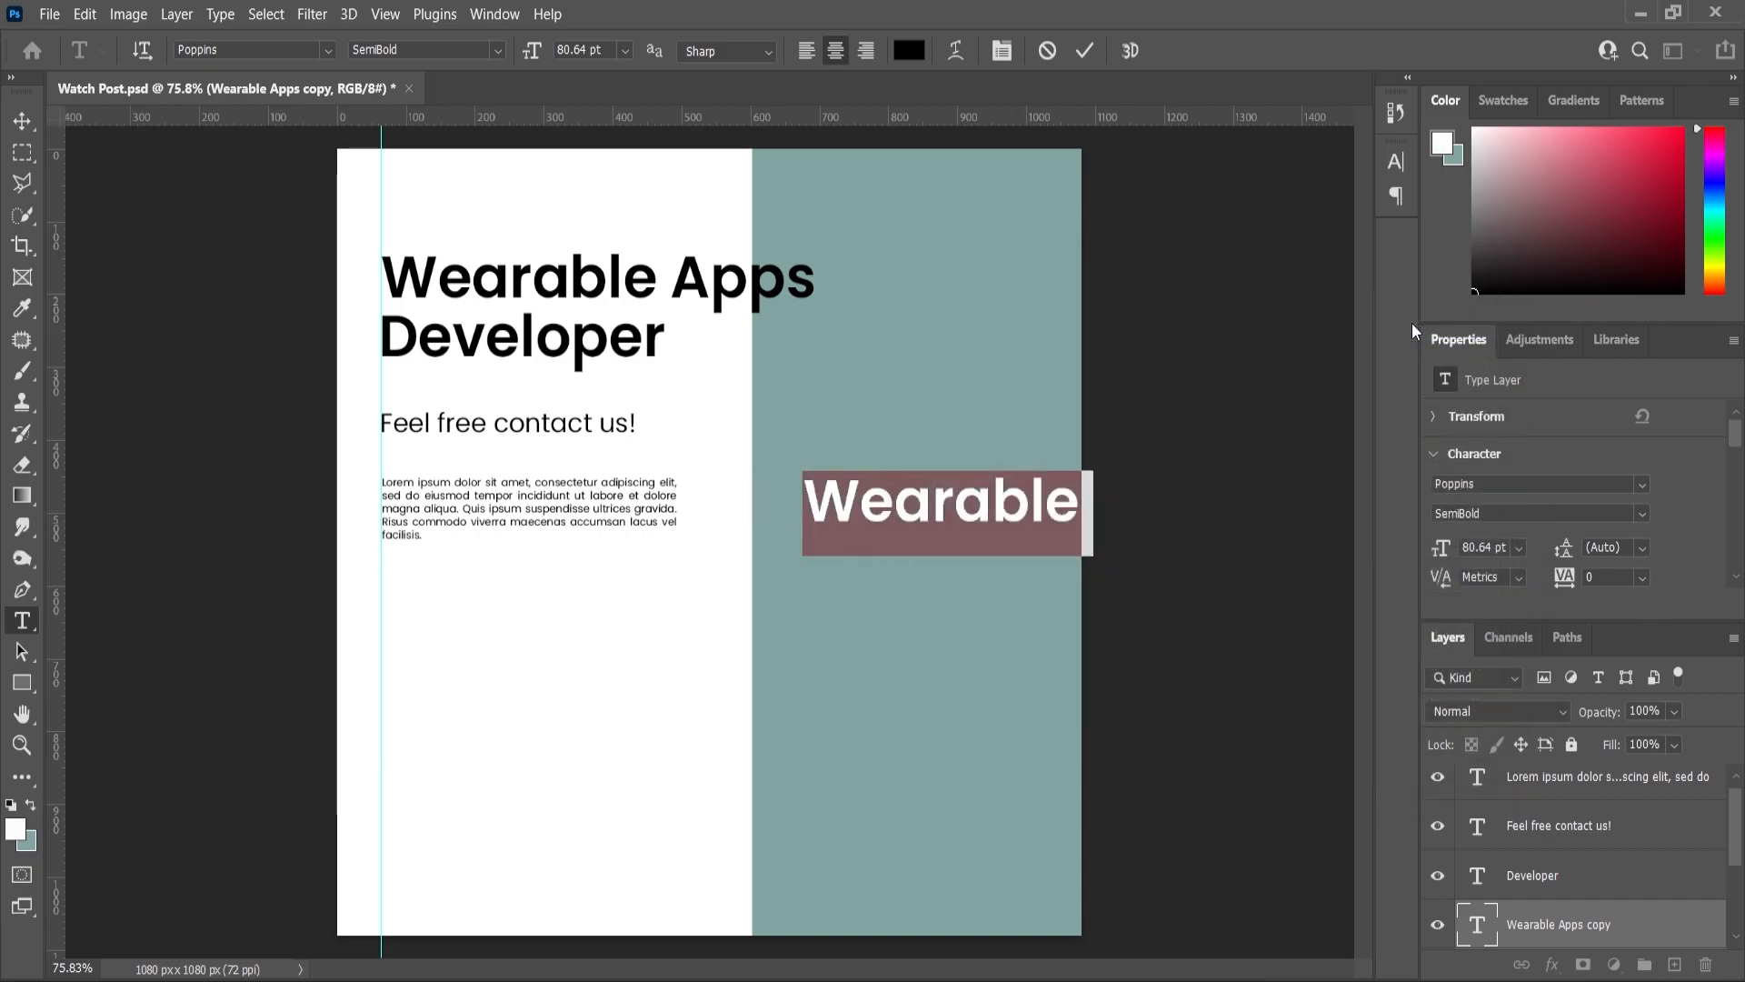
{"action": "left_click", "coordinate": [18, 122]}
{"action": "key", "text": "ctrl+t"}
{"action": "left_click_drag", "start_coordinate": [1082, 467], "coordinate": [1269, 405]}
{"action": "key", "text": "Return"}
- Rotate 'Wearable' 90° counter-clockwise, scale it to about 147%, and shift it right
{"action": "key", "text": "ctrl+t"}
{"action": "right_click", "coordinate": [899, 488]}
{"action": "left_click", "coordinate": [1005, 940]}
{"action": "key", "text": "ctrl+z"}
{"action": "right_click", "coordinate": [978, 495]}
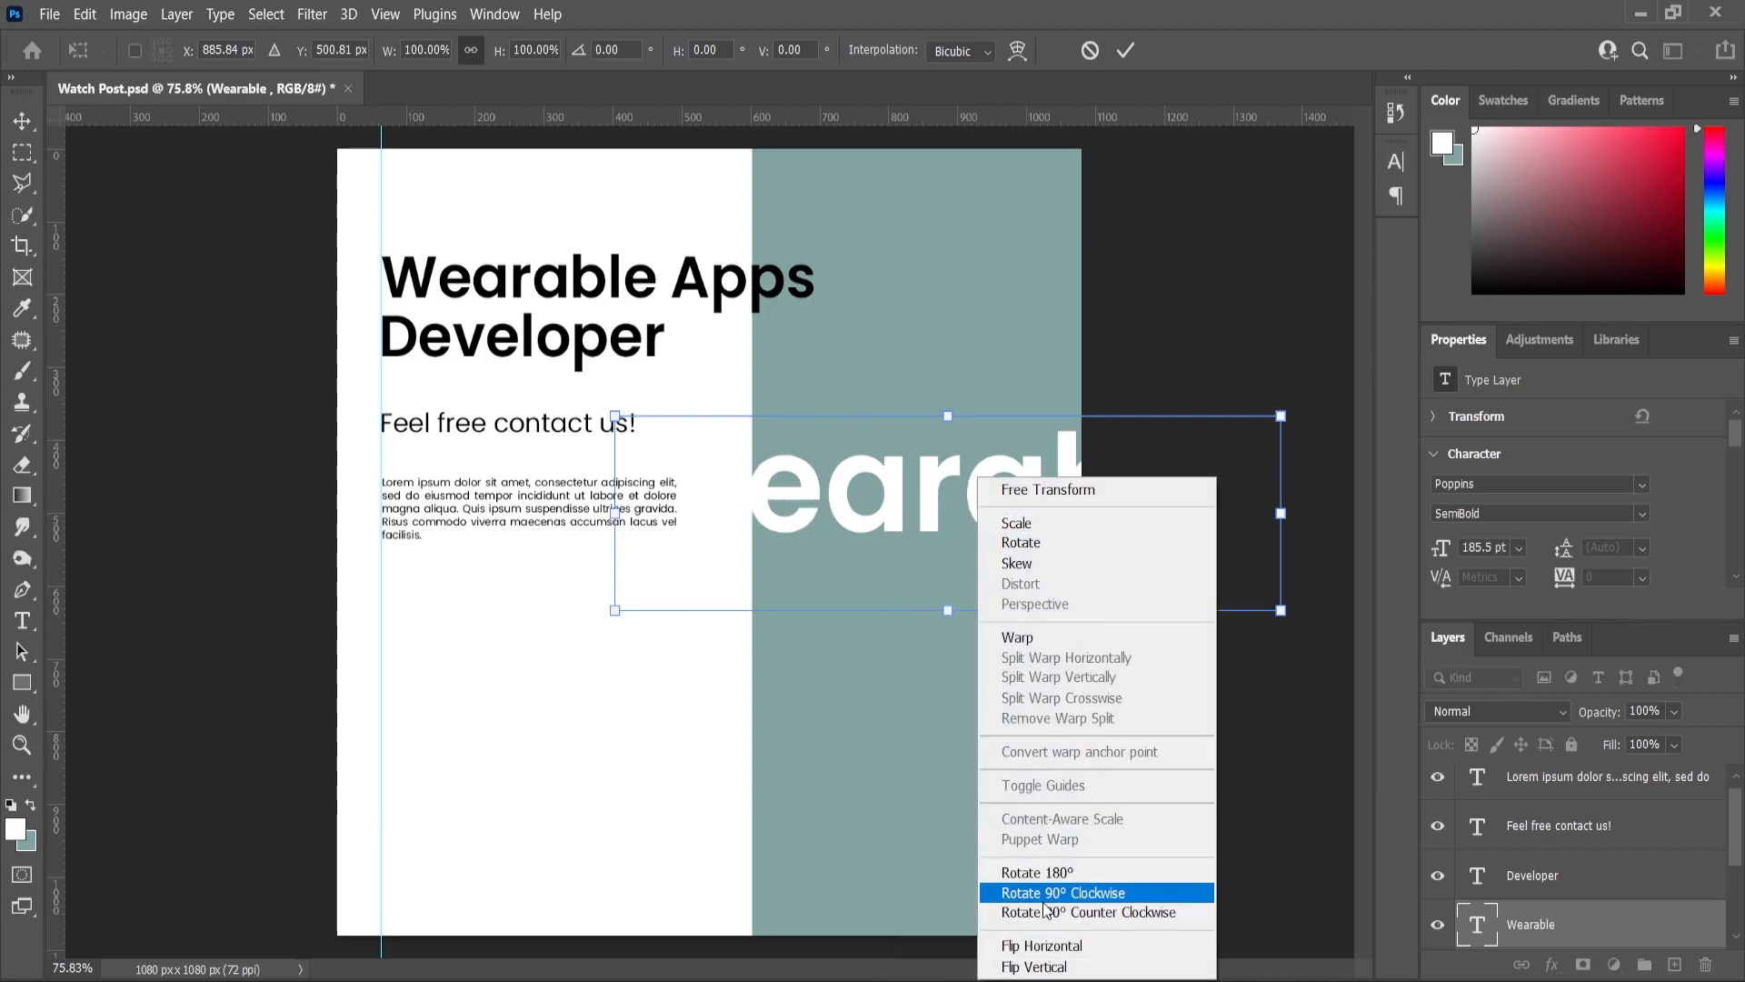
{"action": "left_click", "coordinate": [1043, 908]}
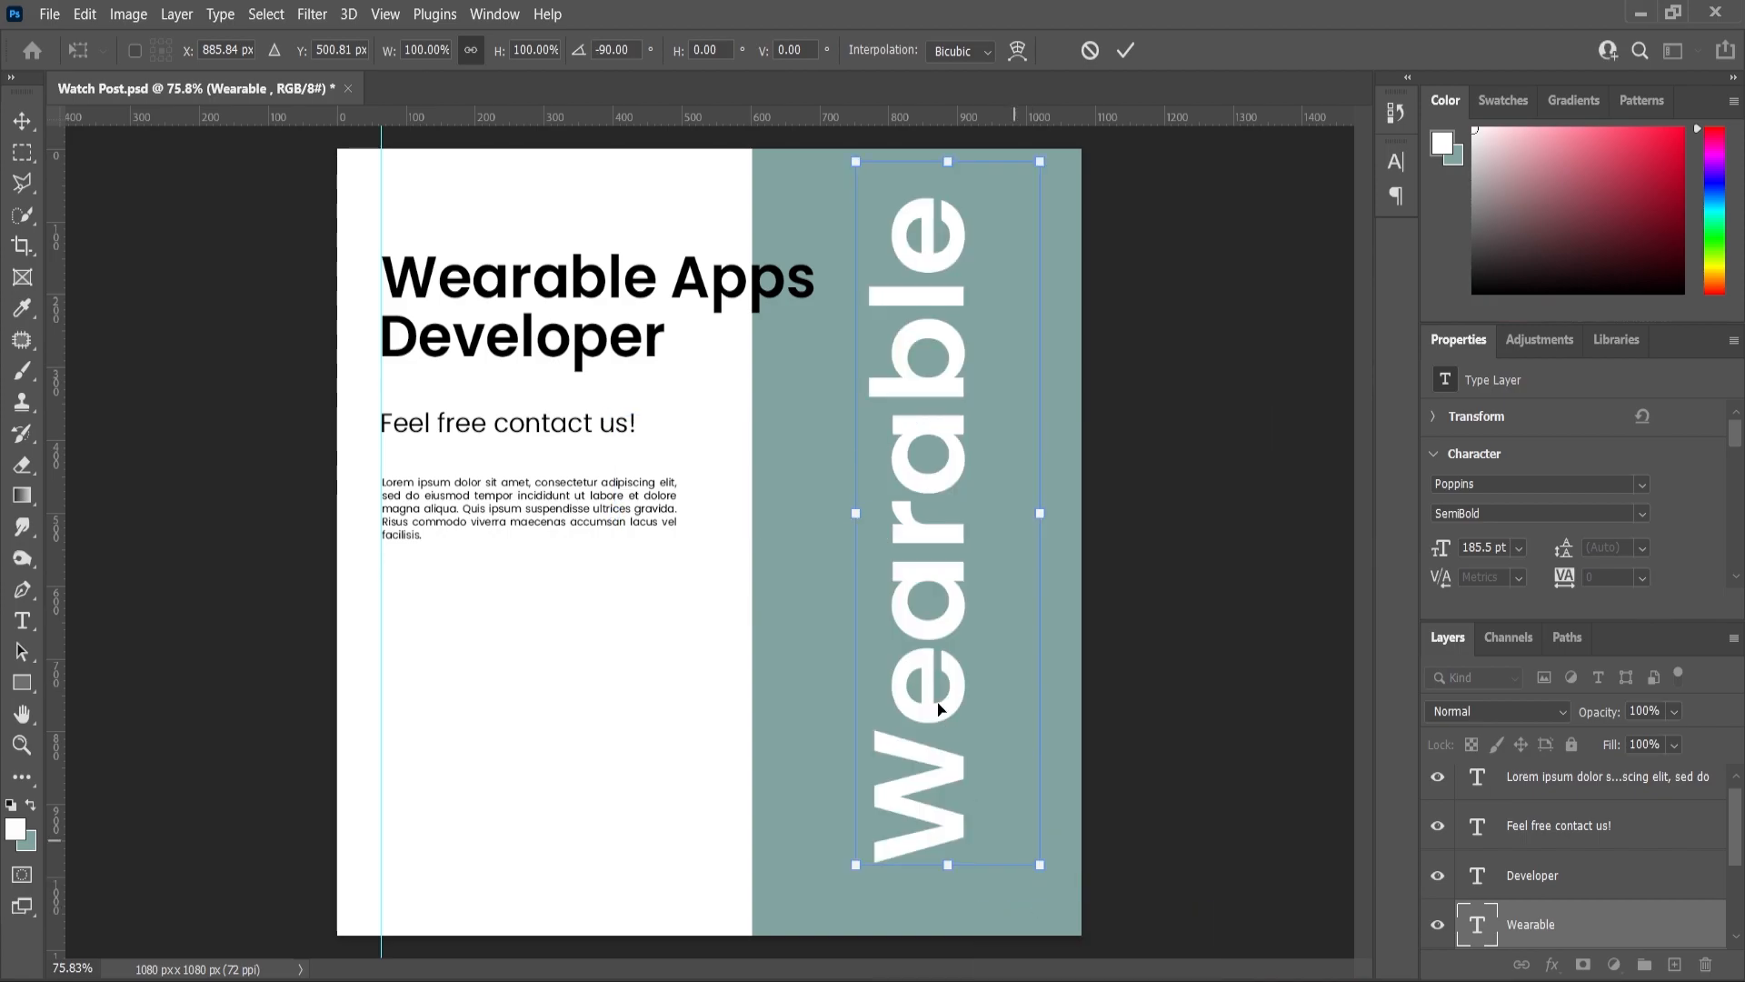
{"action": "left_click_drag", "start_coordinate": [1050, 877], "coordinate": [1091, 944]}
{"action": "scroll", "coordinate": [1047, 693], "scroll_direction": "down", "scroll_amount": 1}
{"action": "left_click_drag", "start_coordinate": [980, 851], "coordinate": [1022, 913]}
{"action": "left_click_drag", "start_coordinate": [904, 728], "coordinate": [941, 727]}
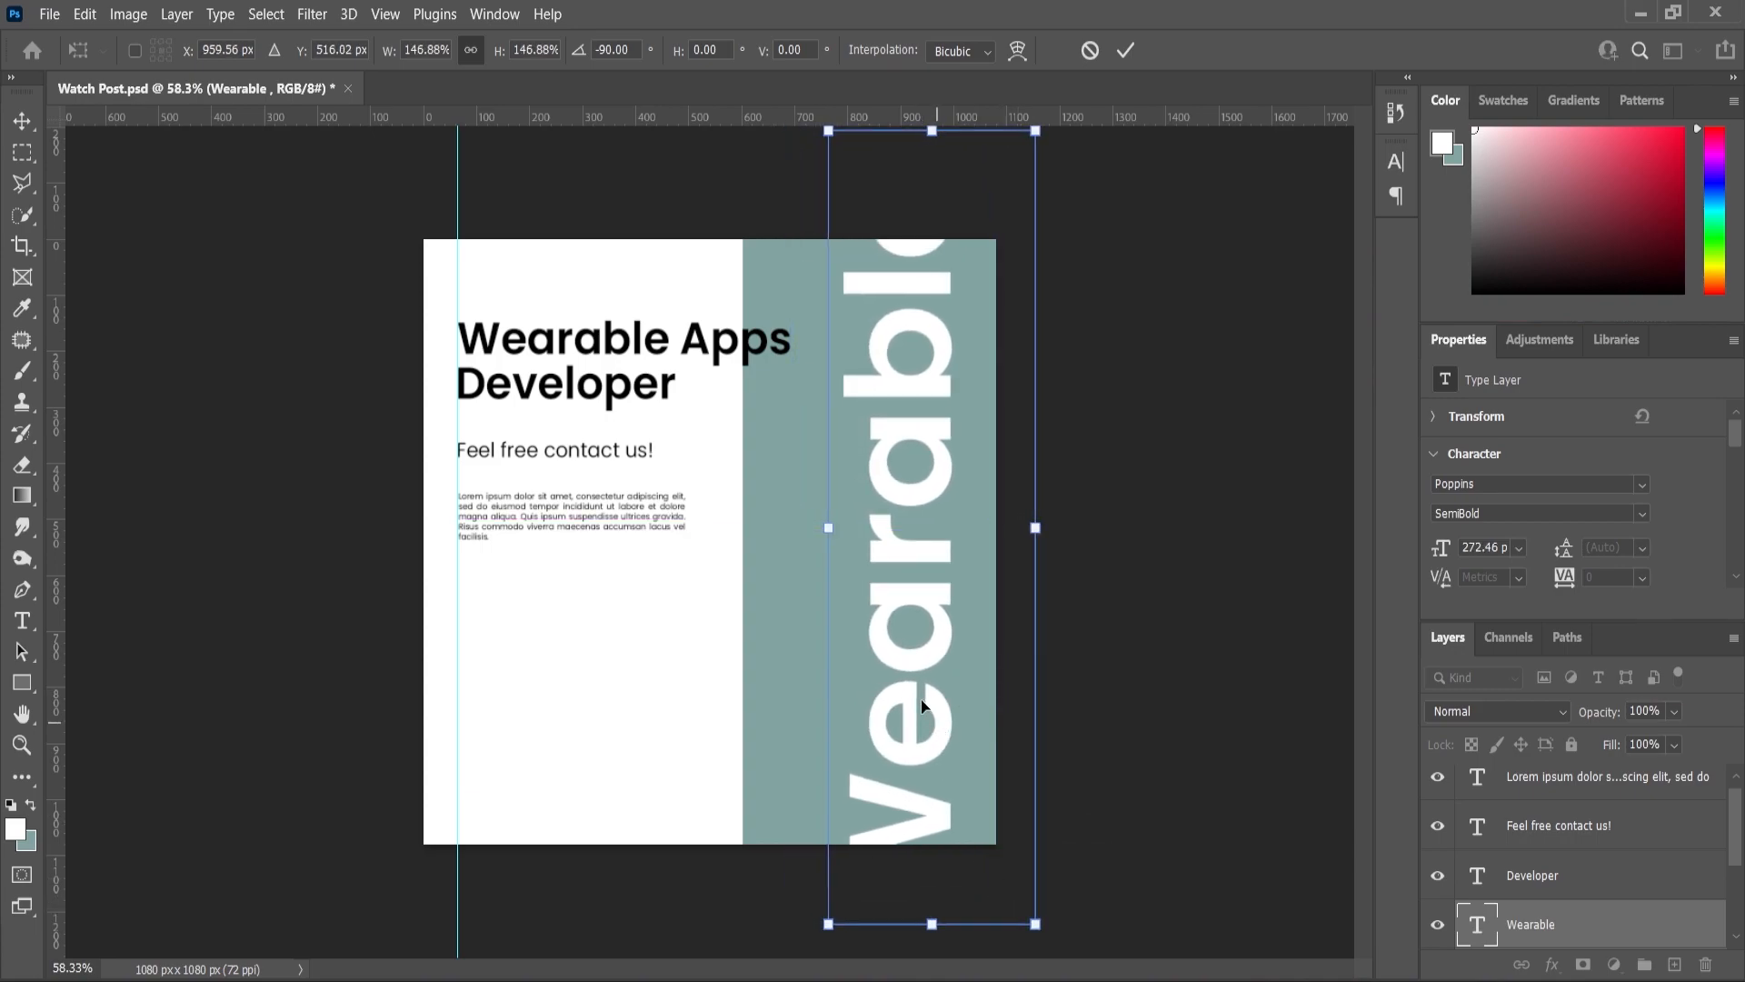
{"action": "key", "text": "Return"}
- Outline the Wearable text with a white stroke and a fully transparent fill
{"action": "left_click", "coordinate": [1550, 965]}
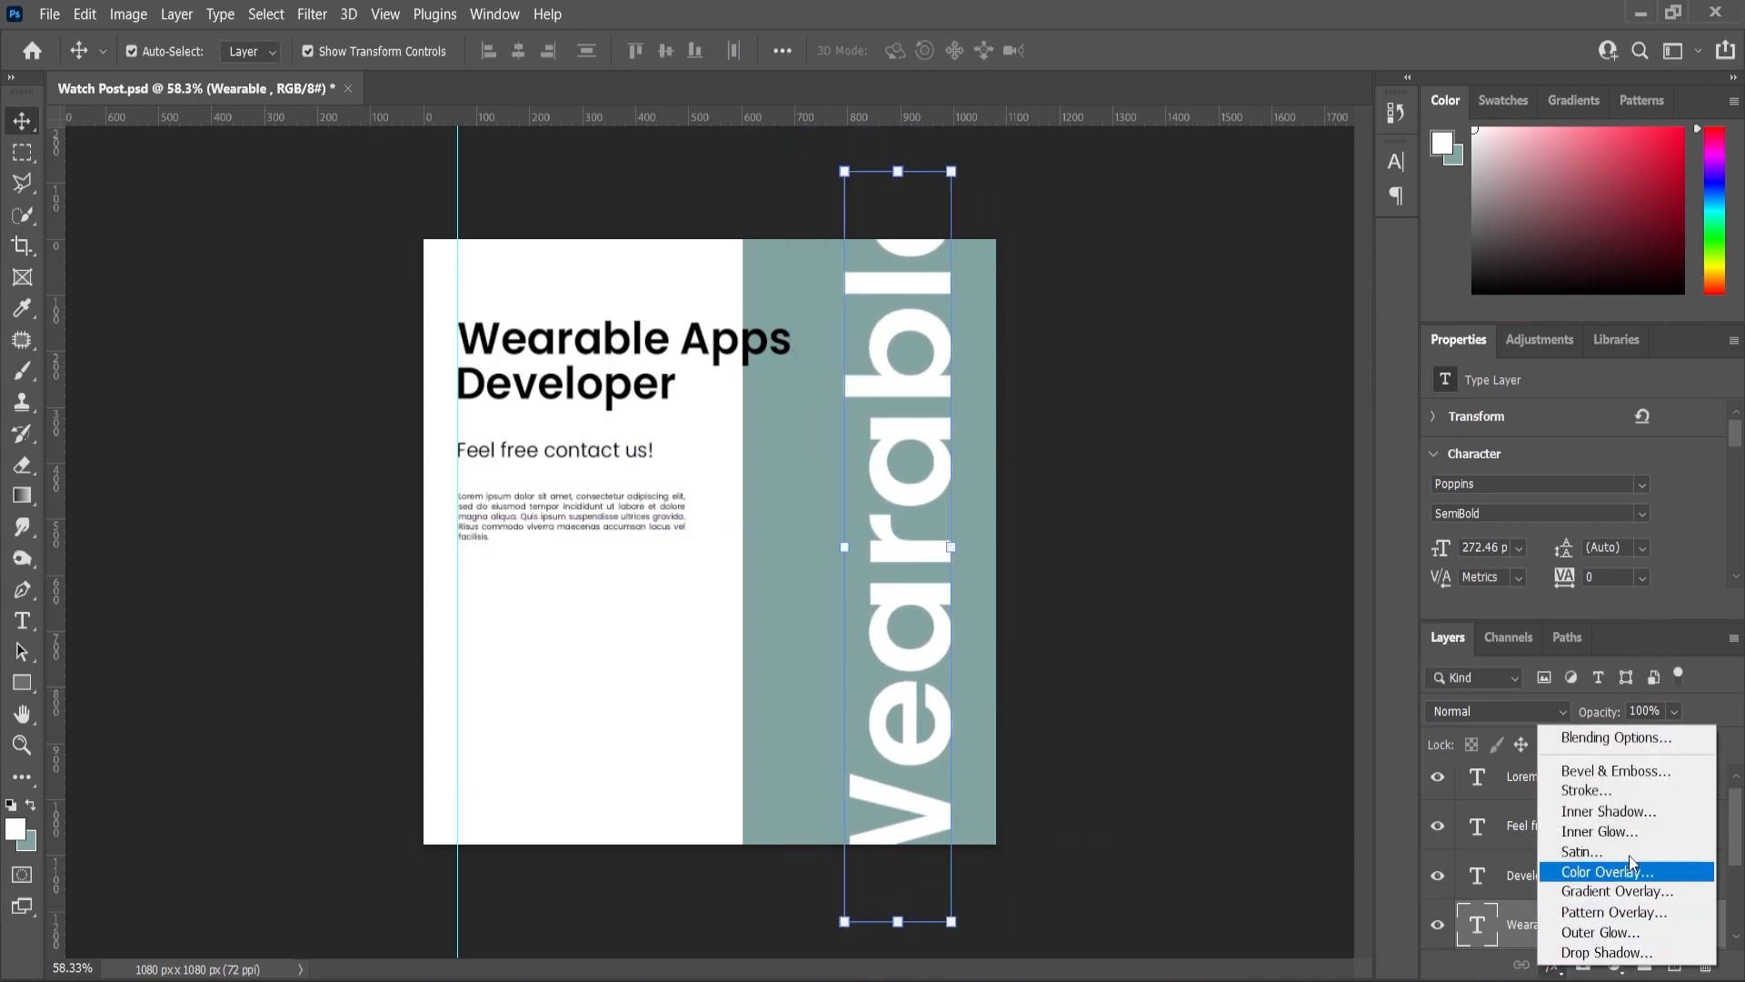
{"action": "left_click", "coordinate": [1615, 793]}
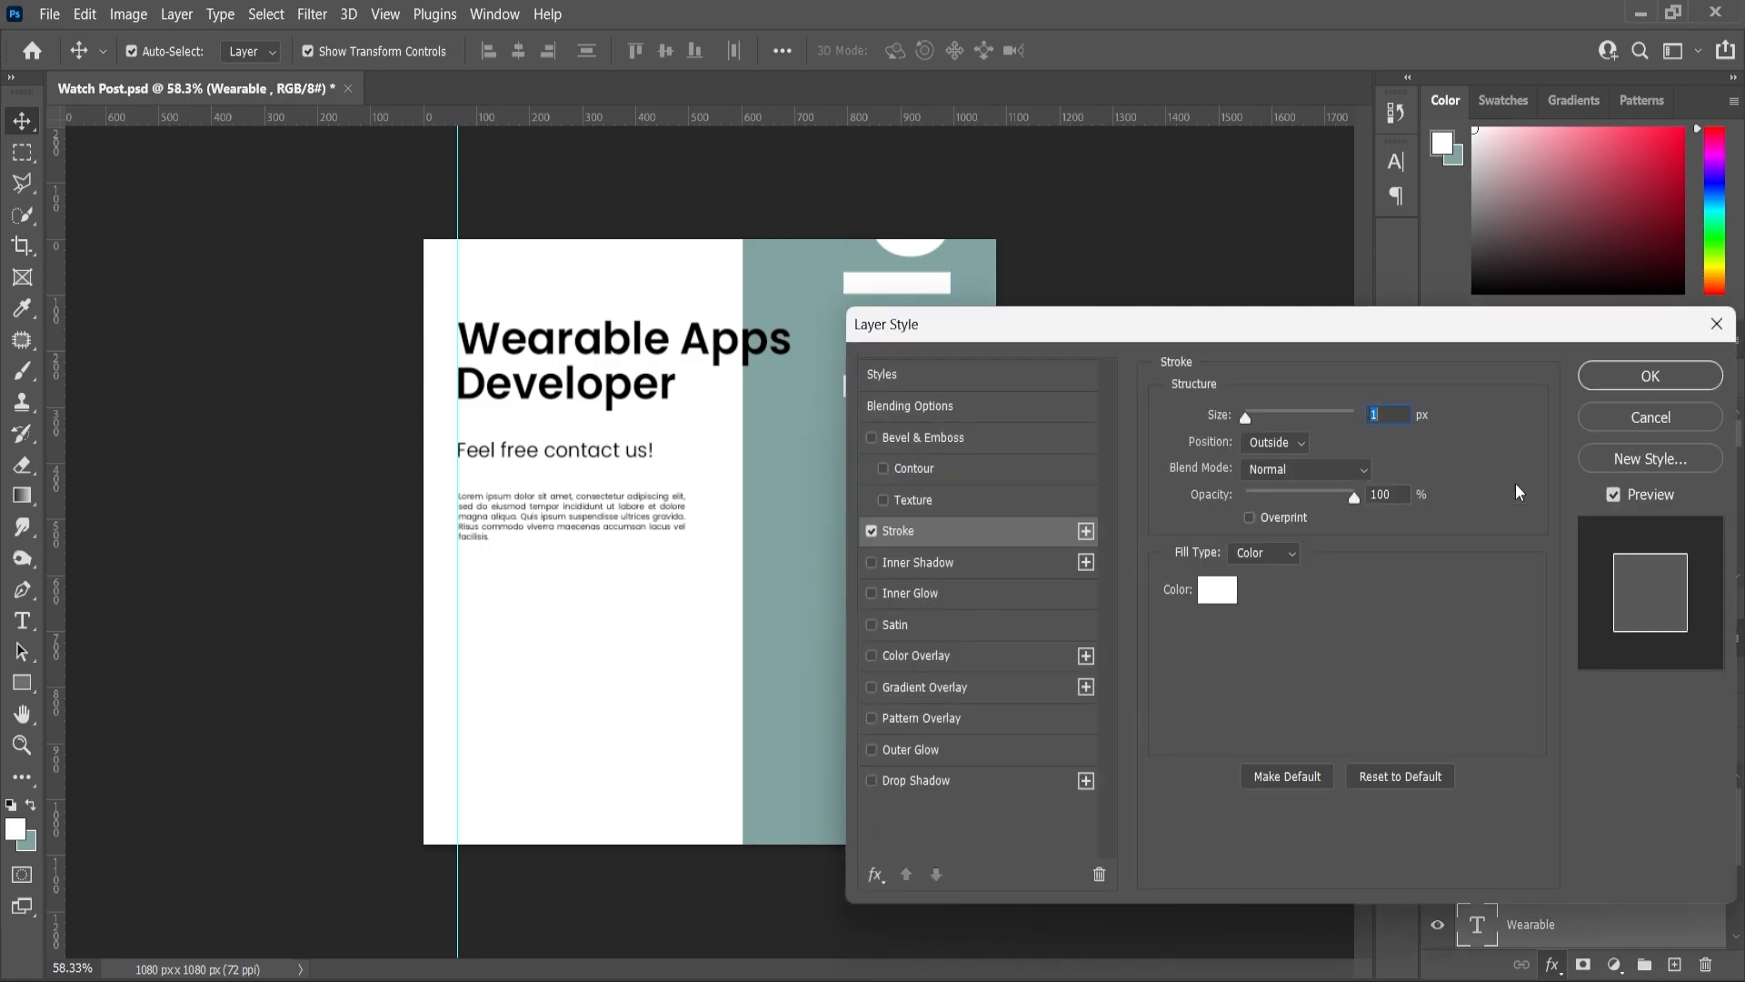
{"action": "left_click", "coordinate": [1651, 380]}
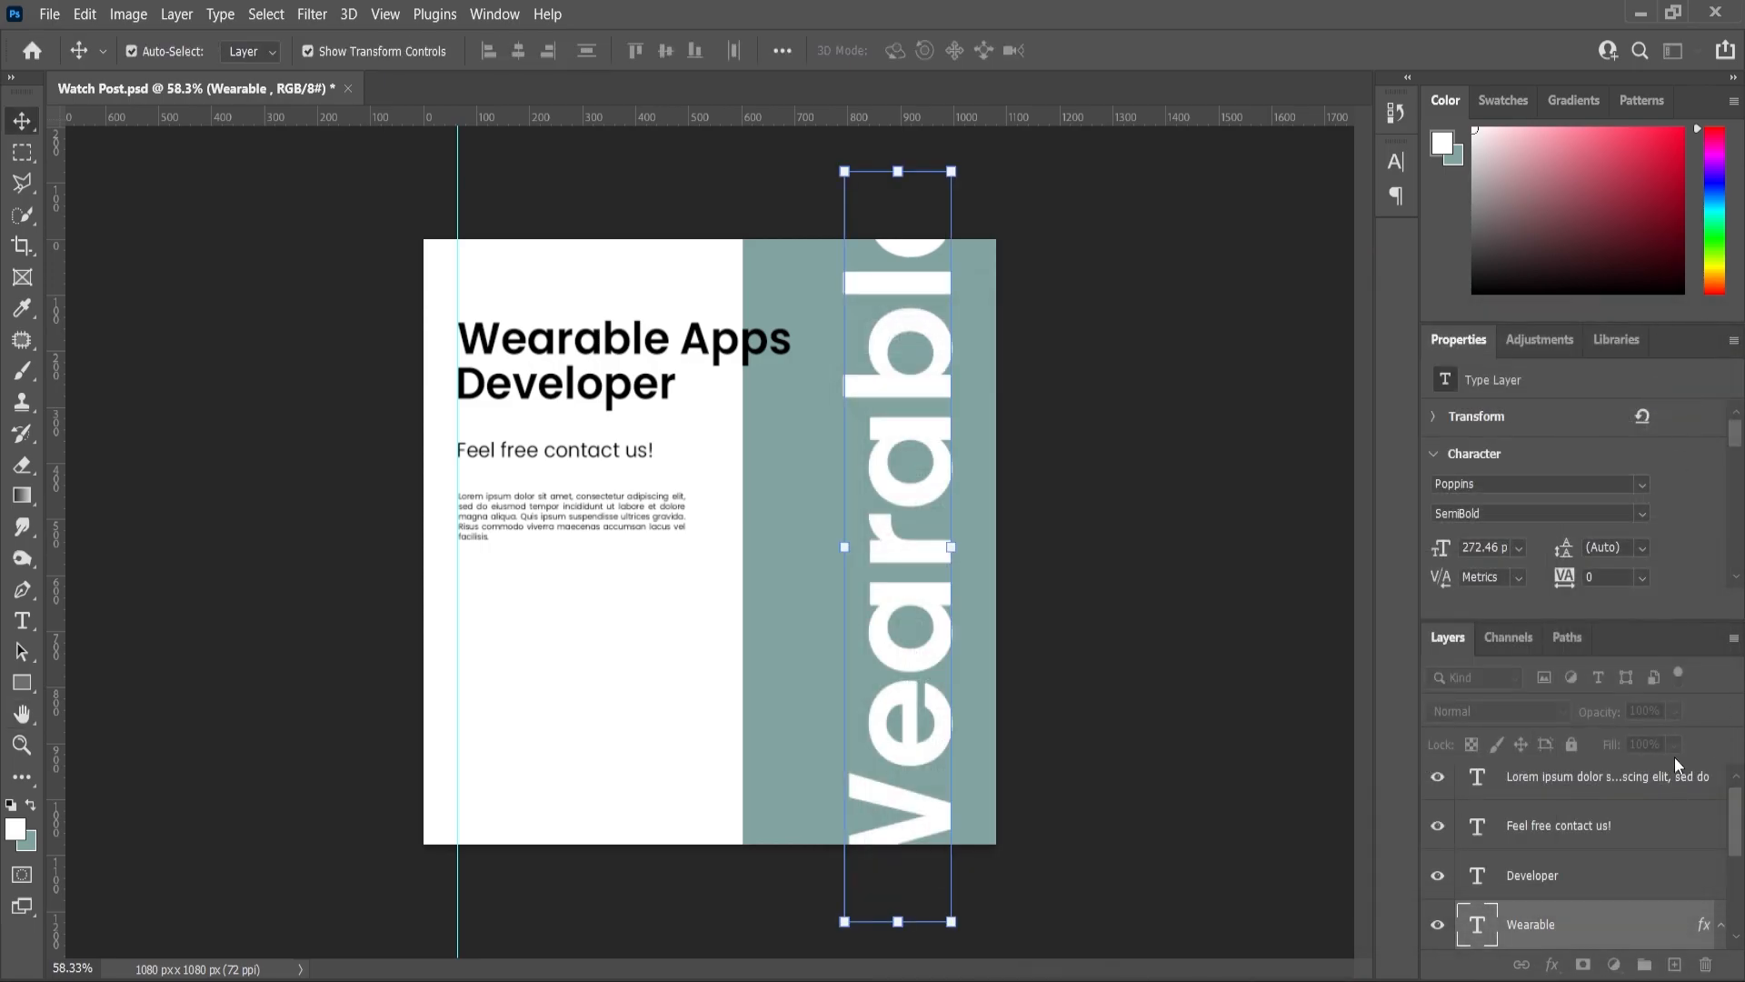
{"action": "left_click_drag", "start_coordinate": [1632, 767], "coordinate": [1547, 767]}
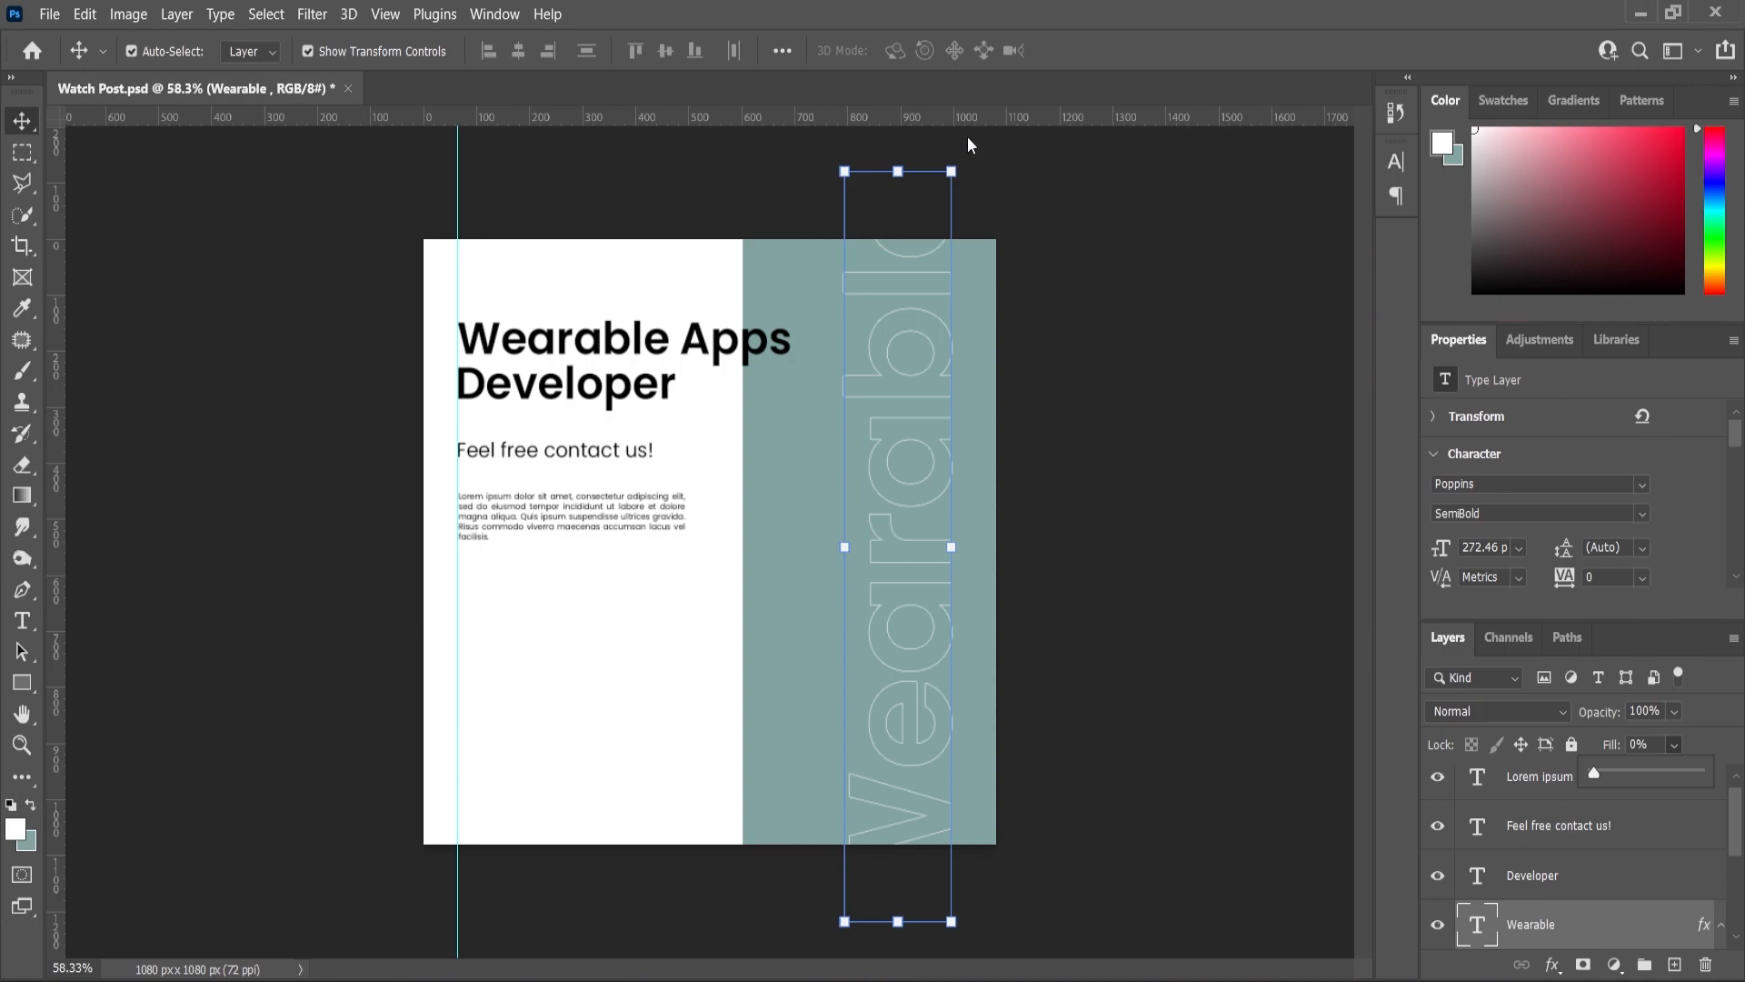
- Stretch the outlined Wearable word wider and move it up and right
{"action": "left_click_drag", "start_coordinate": [956, 167], "coordinate": [979, 124]}
{"action": "left_click_drag", "start_coordinate": [1038, 527], "coordinate": [1068, 527]}
{"action": "left_click_drag", "start_coordinate": [936, 632], "coordinate": [972, 438]}
{"action": "left_click_drag", "start_coordinate": [954, 700], "coordinate": [941, 534]}
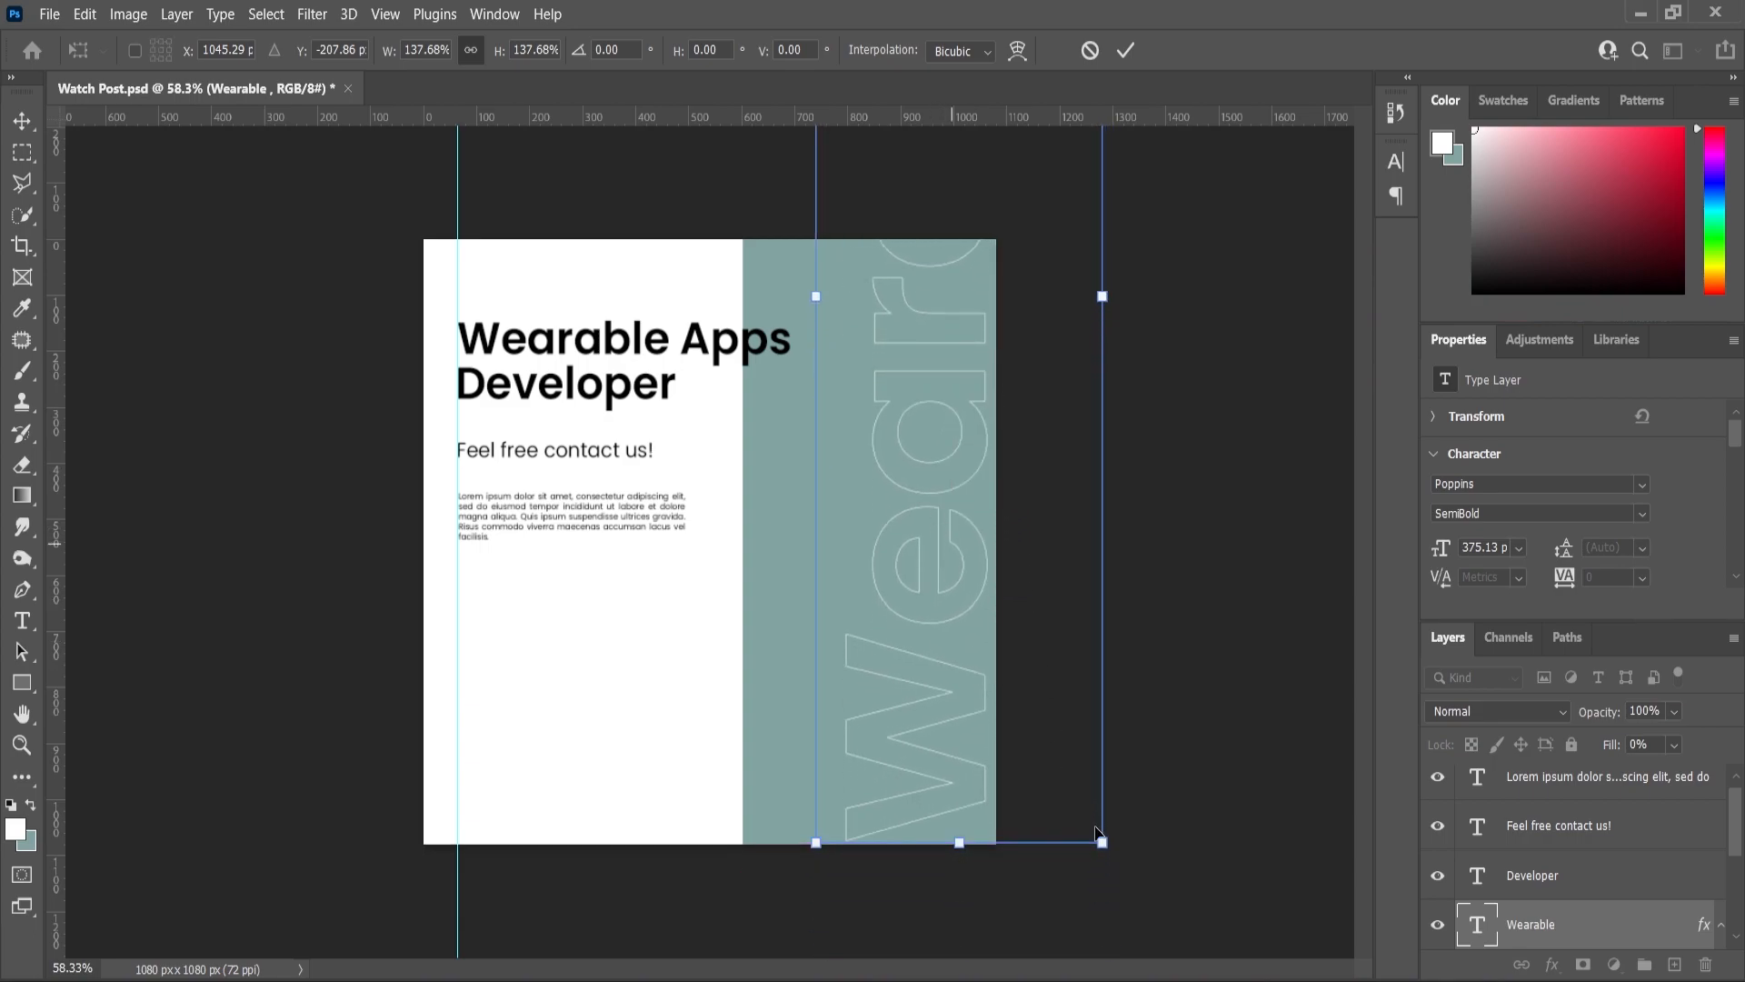
{"action": "left_click_drag", "start_coordinate": [1102, 843], "coordinate": [1099, 834]}
{"action": "left_click", "coordinate": [22, 120]}
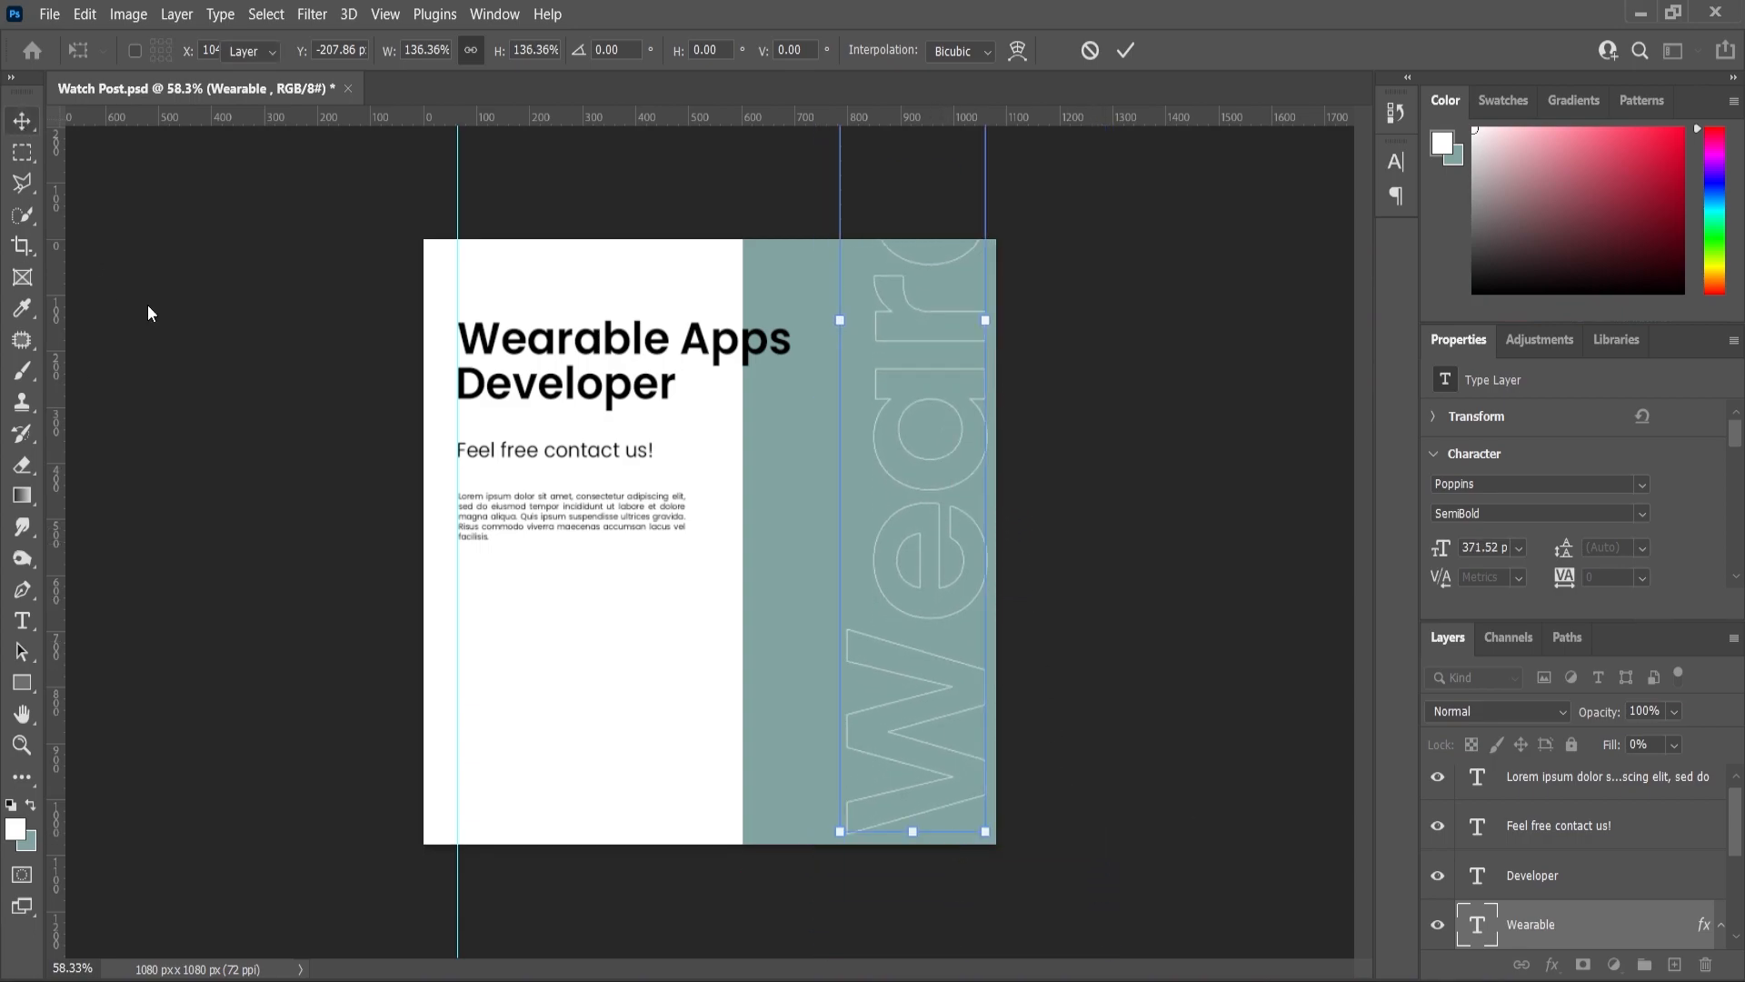
- Scale the Wearable text to about 83% and move it lower inside the teal panel
{"action": "left_click", "coordinate": [128, 311]}
{"action": "left_click", "coordinate": [911, 488]}
{"action": "left_click_drag", "start_coordinate": [987, 316], "coordinate": [982, 322]}
{"action": "left_click_drag", "start_coordinate": [1090, 314], "coordinate": [1066, 313]}
{"action": "left_click_drag", "start_coordinate": [943, 569], "coordinate": [965, 677]}
{"action": "left_click", "coordinate": [24, 757]}
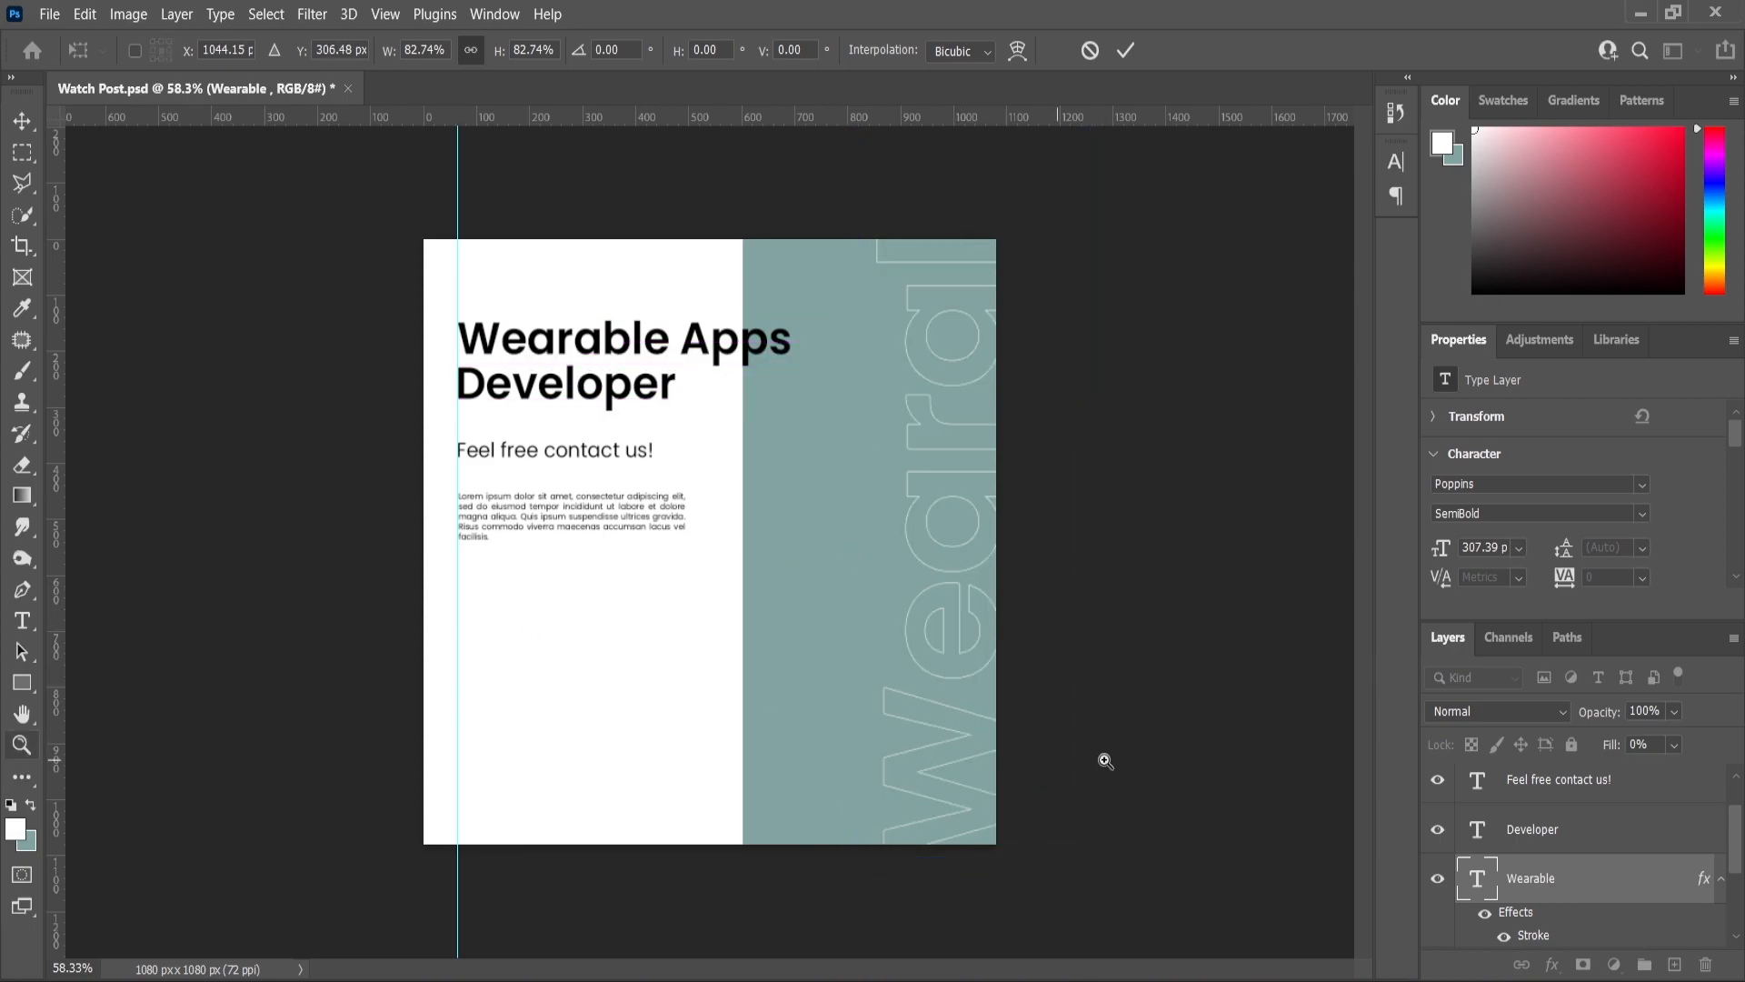
- Bring the watch PNG from File Explorer into the post, move it right, and scale to 116%
{"action": "key", "text": "alt+Tab"}
{"action": "left_click_drag", "start_coordinate": [257, 245], "coordinate": [850, 663]}
{"action": "left_click_drag", "start_coordinate": [850, 567], "coordinate": [955, 580]}
{"action": "left_click_drag", "start_coordinate": [1002, 401], "coordinate": [1021, 374]}
- Commit the placed watch image and nudge it slightly right
{"action": "left_click", "coordinate": [11, 124]}
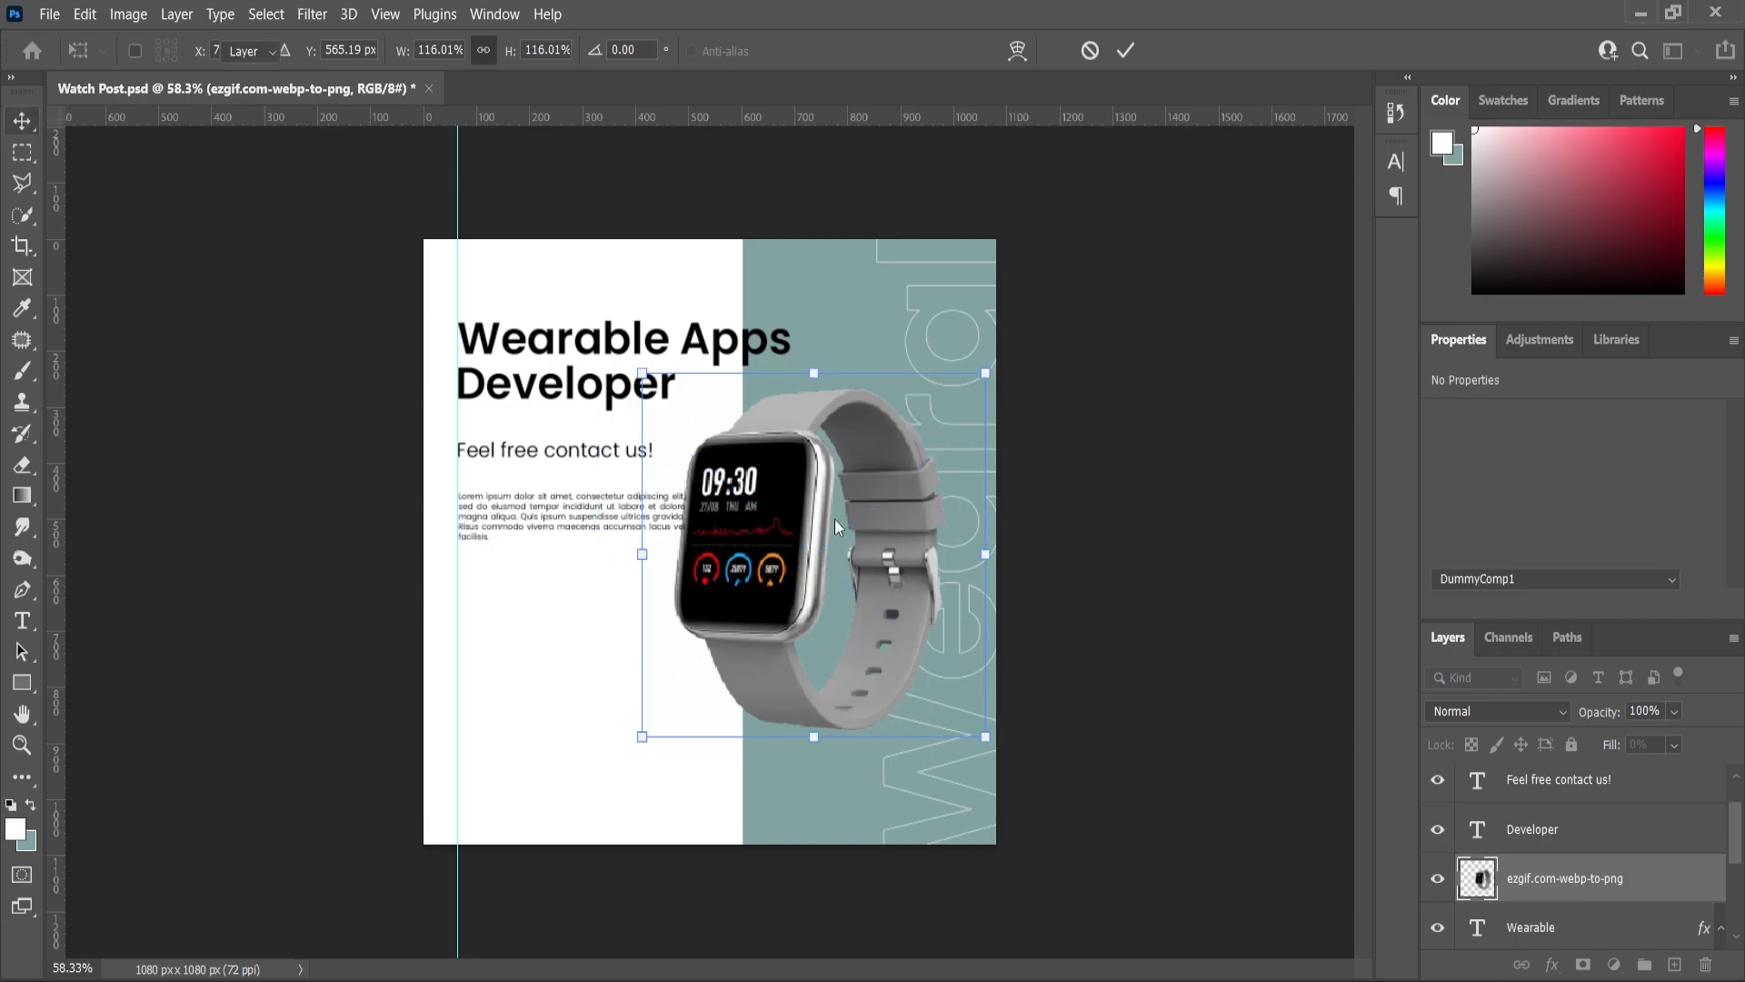
{"action": "scroll", "coordinate": [732, 534], "scroll_direction": "up", "scroll_amount": 3}
{"action": "left_click_drag", "start_coordinate": [750, 546], "coordinate": [771, 545]}
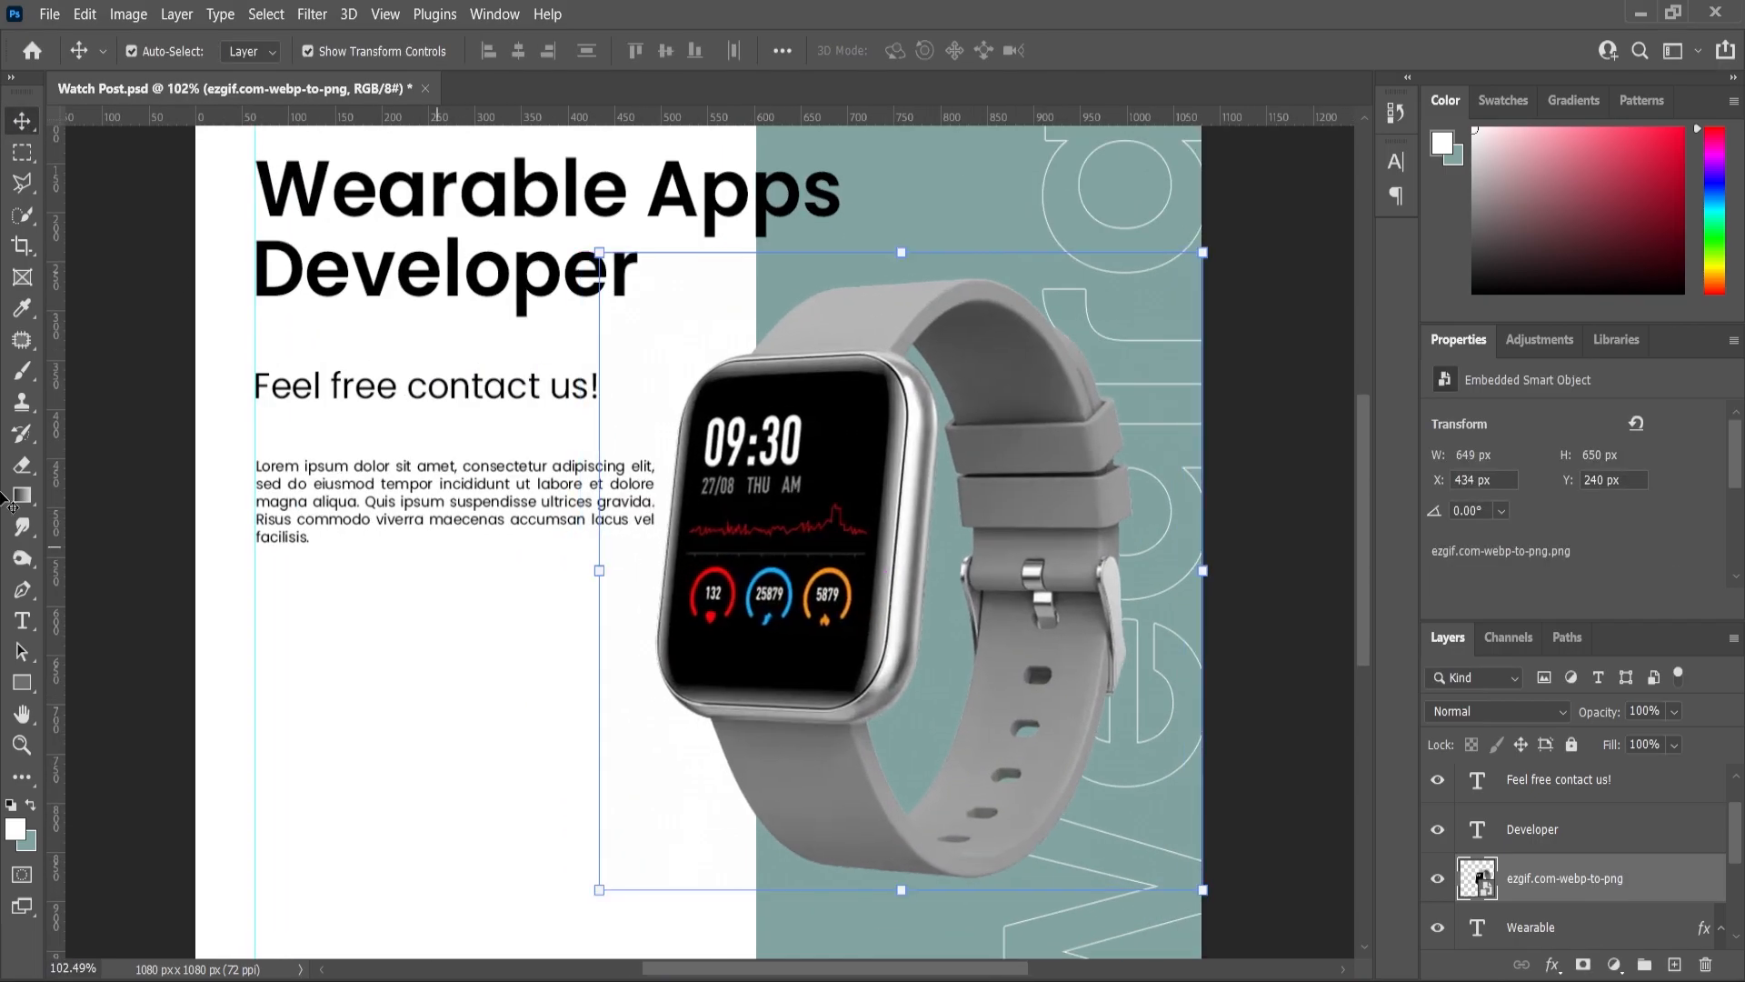
- Narrow the Lorem ipsum paragraph's text box so its text rewraps
{"action": "left_click", "coordinate": [22, 620]}
{"action": "left_click", "coordinate": [527, 483]}
{"action": "left_click_drag", "start_coordinate": [647, 527], "coordinate": [626, 535]}
{"action": "left_click", "coordinate": [22, 121]}
- Apply a Levels adjustment with midtones at 0.86 to the watch image, then nudge it left
{"action": "left_click", "coordinate": [822, 509]}
{"action": "key", "text": "ctrl+0"}
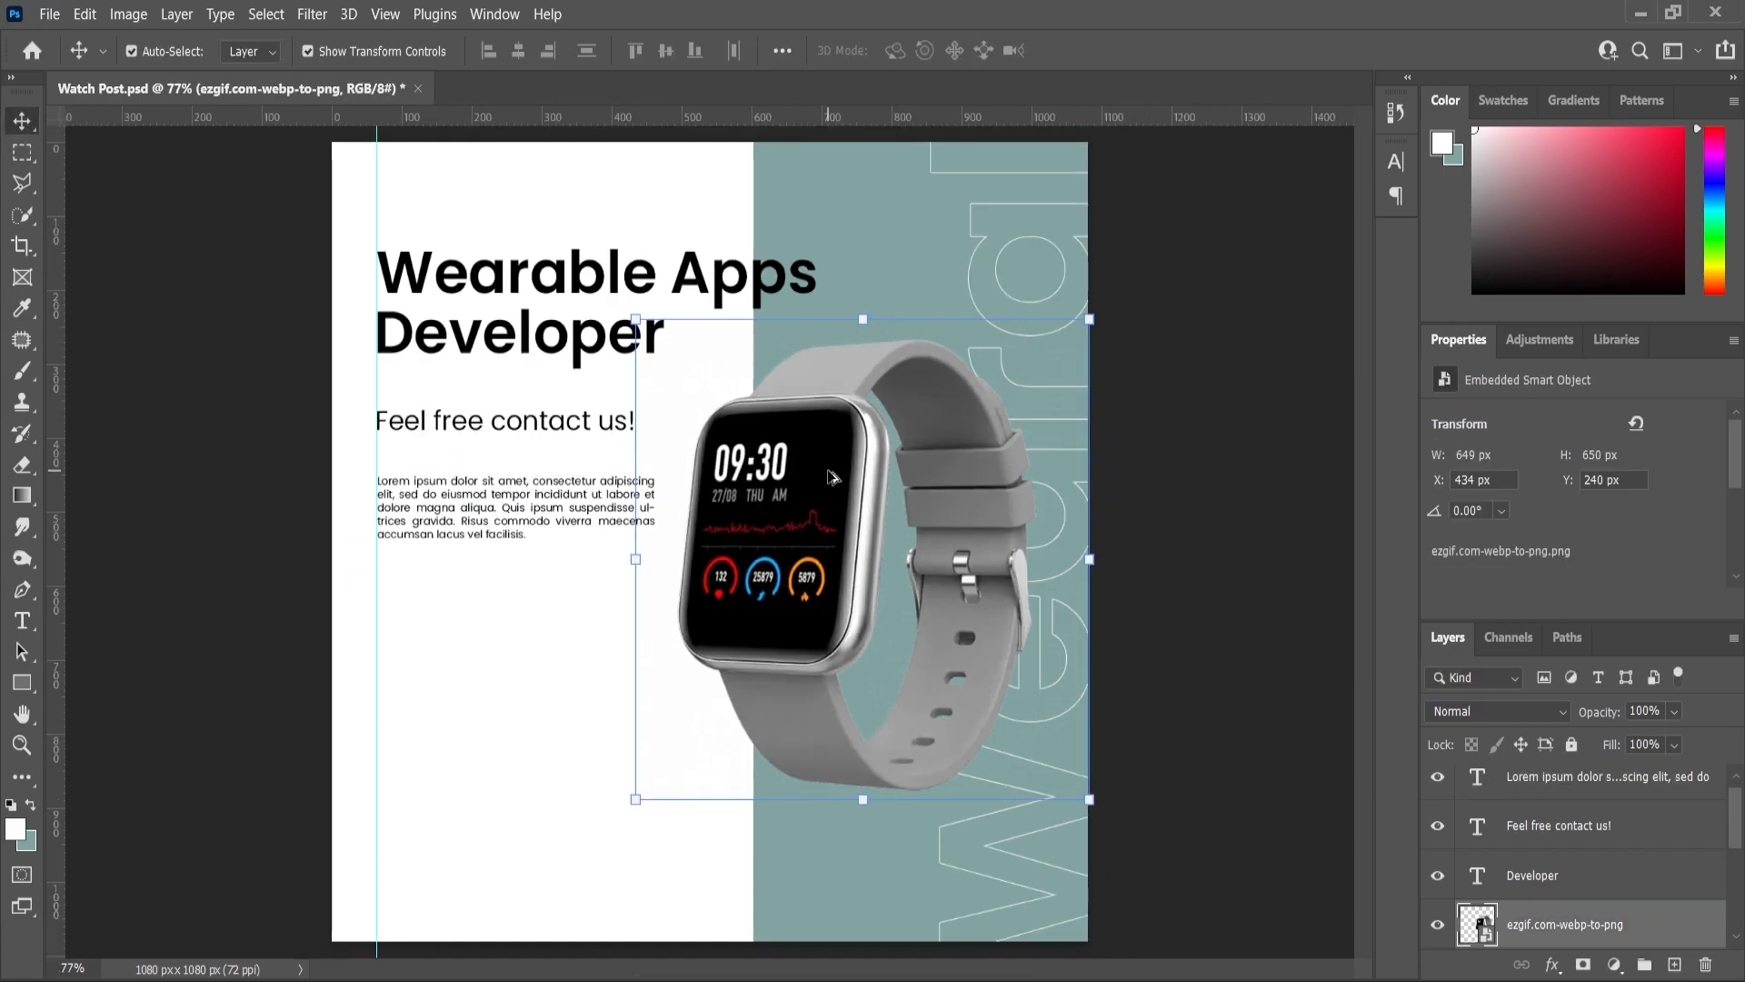
{"action": "left_click", "coordinate": [128, 15]}
{"action": "mouse_move", "coordinate": [154, 71]}
{"action": "left_click", "coordinate": [487, 144]}
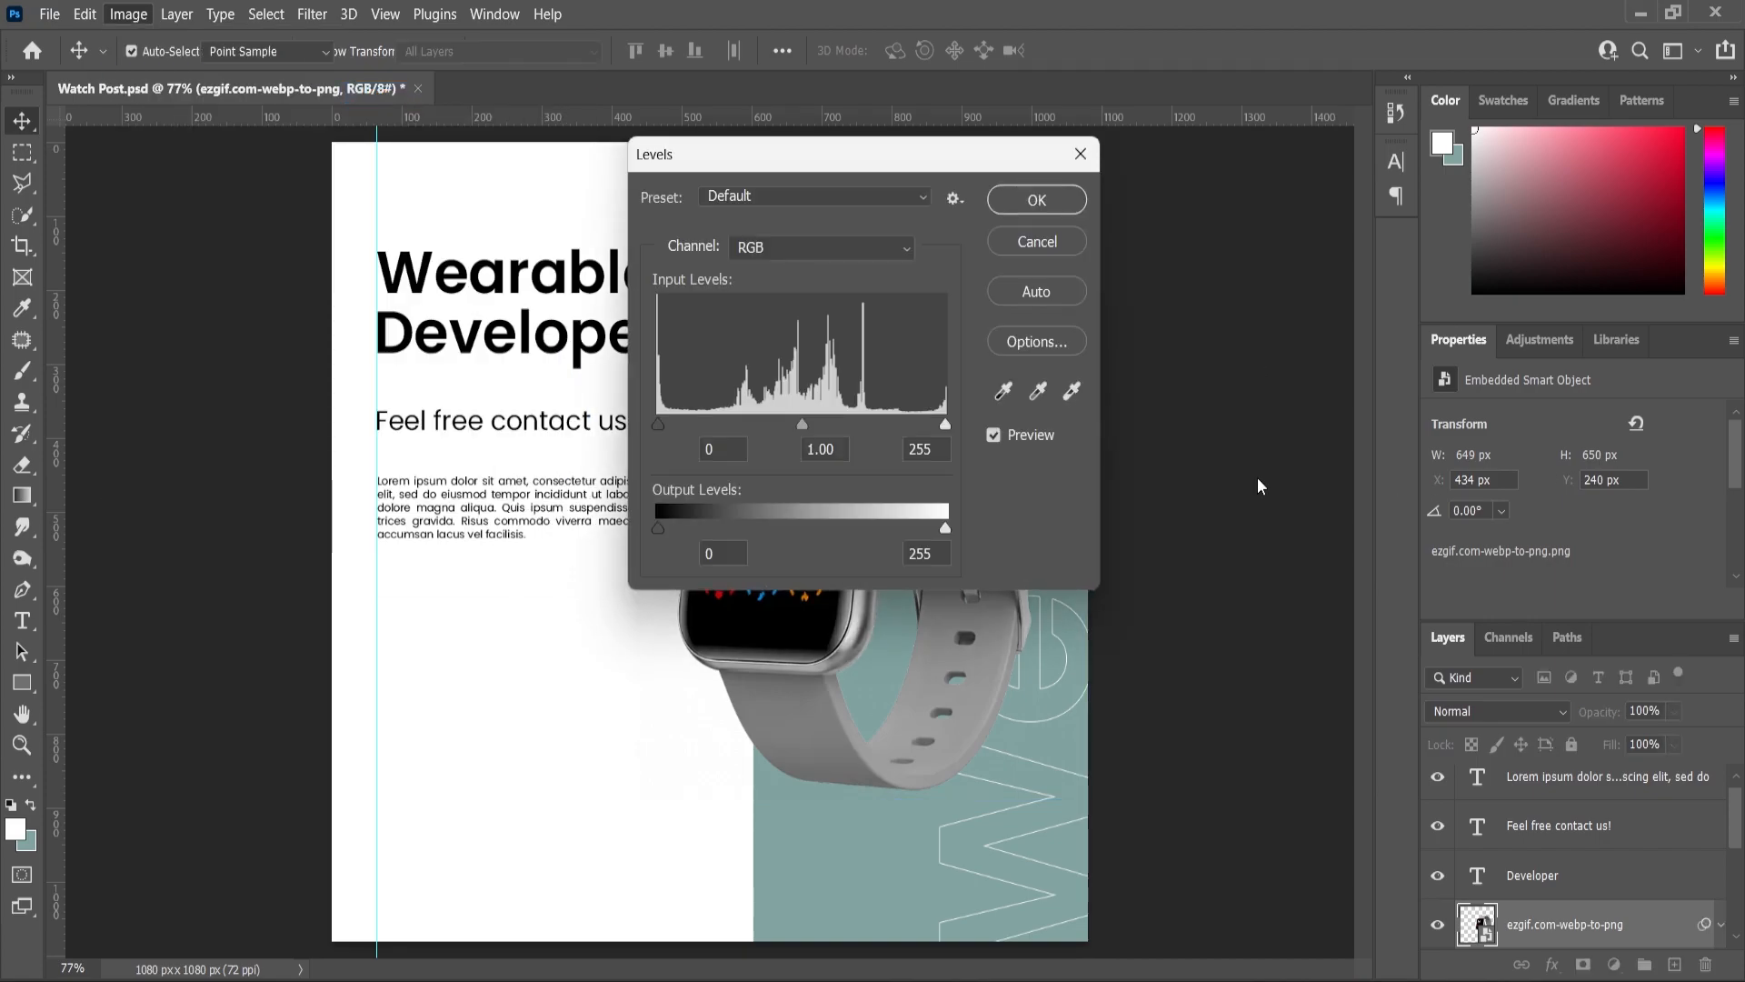
{"action": "left_click_drag", "start_coordinate": [844, 153], "coordinate": [1185, 203]}
{"action": "left_click_drag", "start_coordinate": [1147, 470], "coordinate": [1158, 472]}
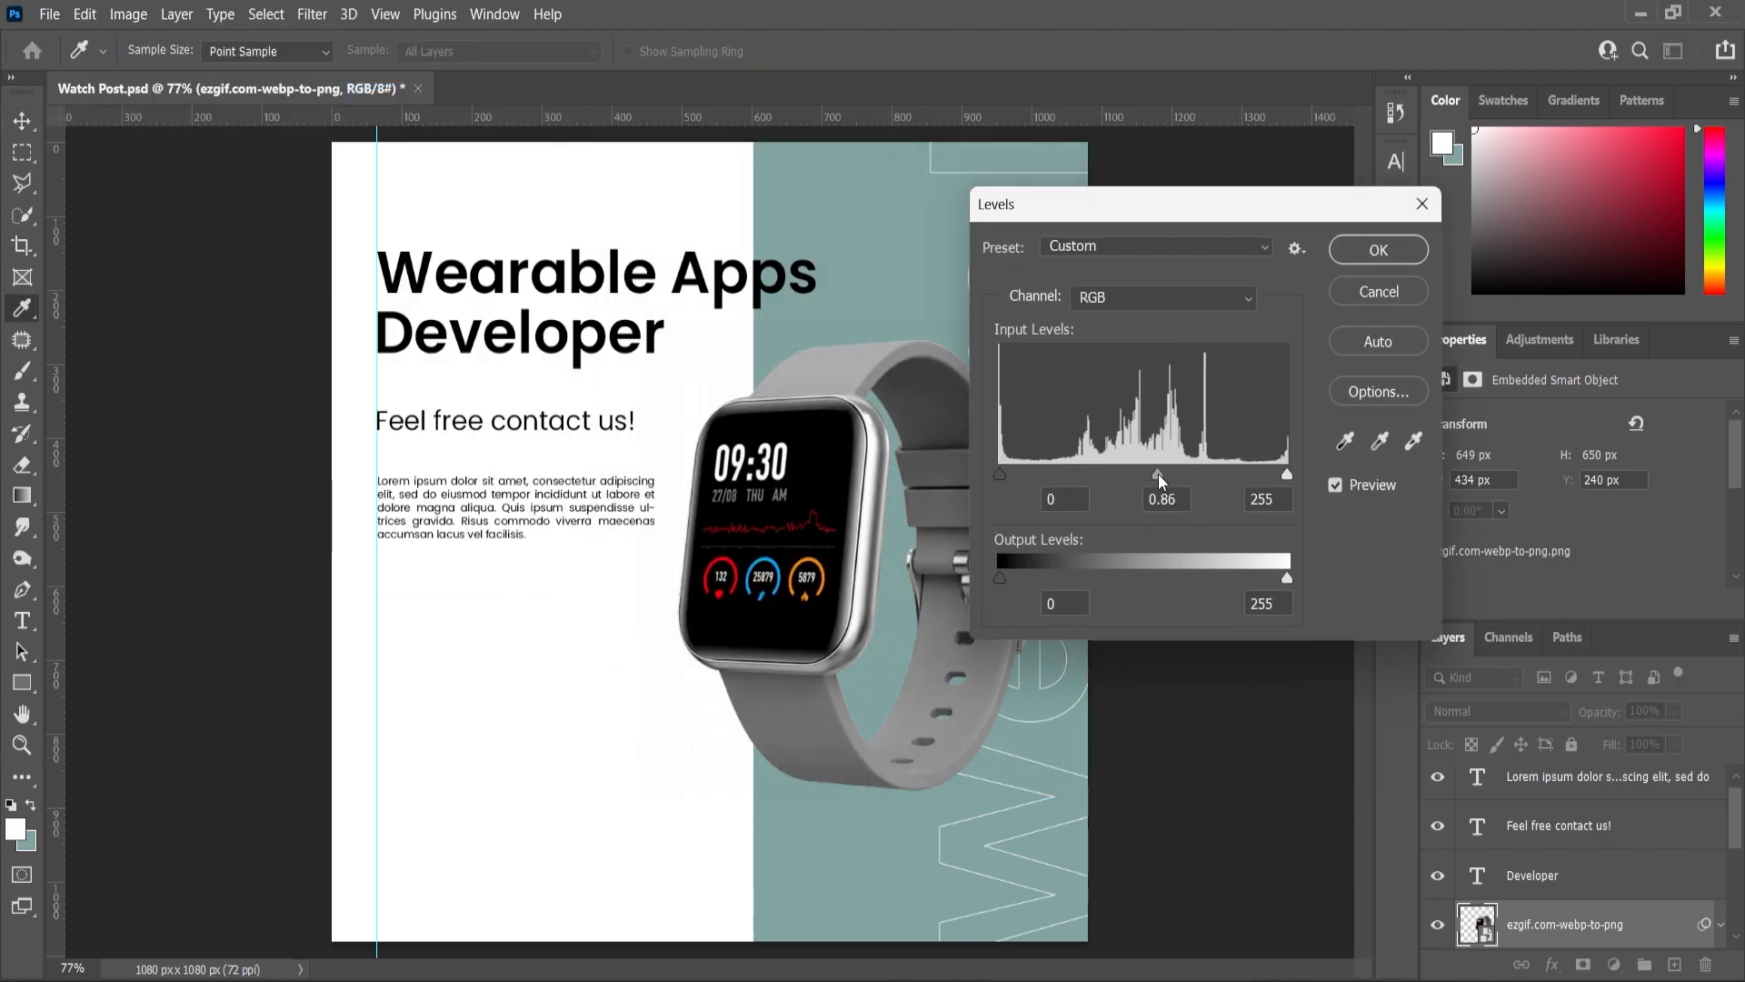
{"action": "left_click", "coordinate": [1288, 474]}
{"action": "left_click", "coordinate": [1378, 250]}
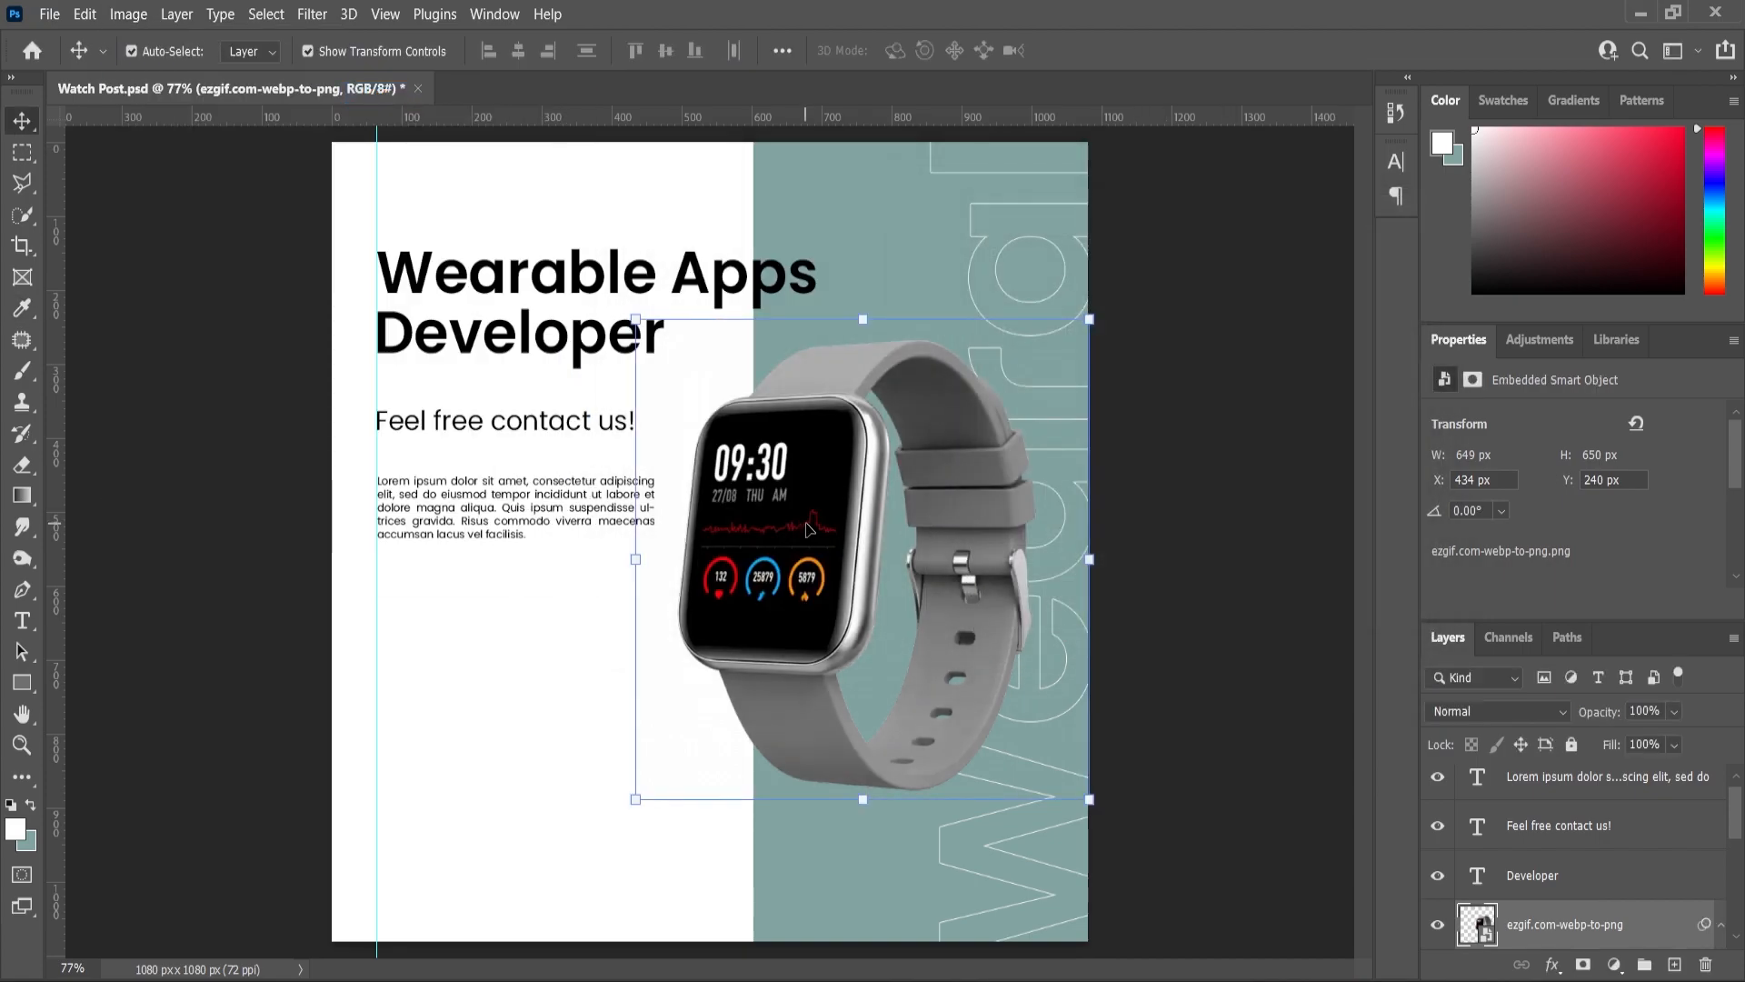
{"action": "left_click_drag", "start_coordinate": [803, 527], "coordinate": [800, 527]}
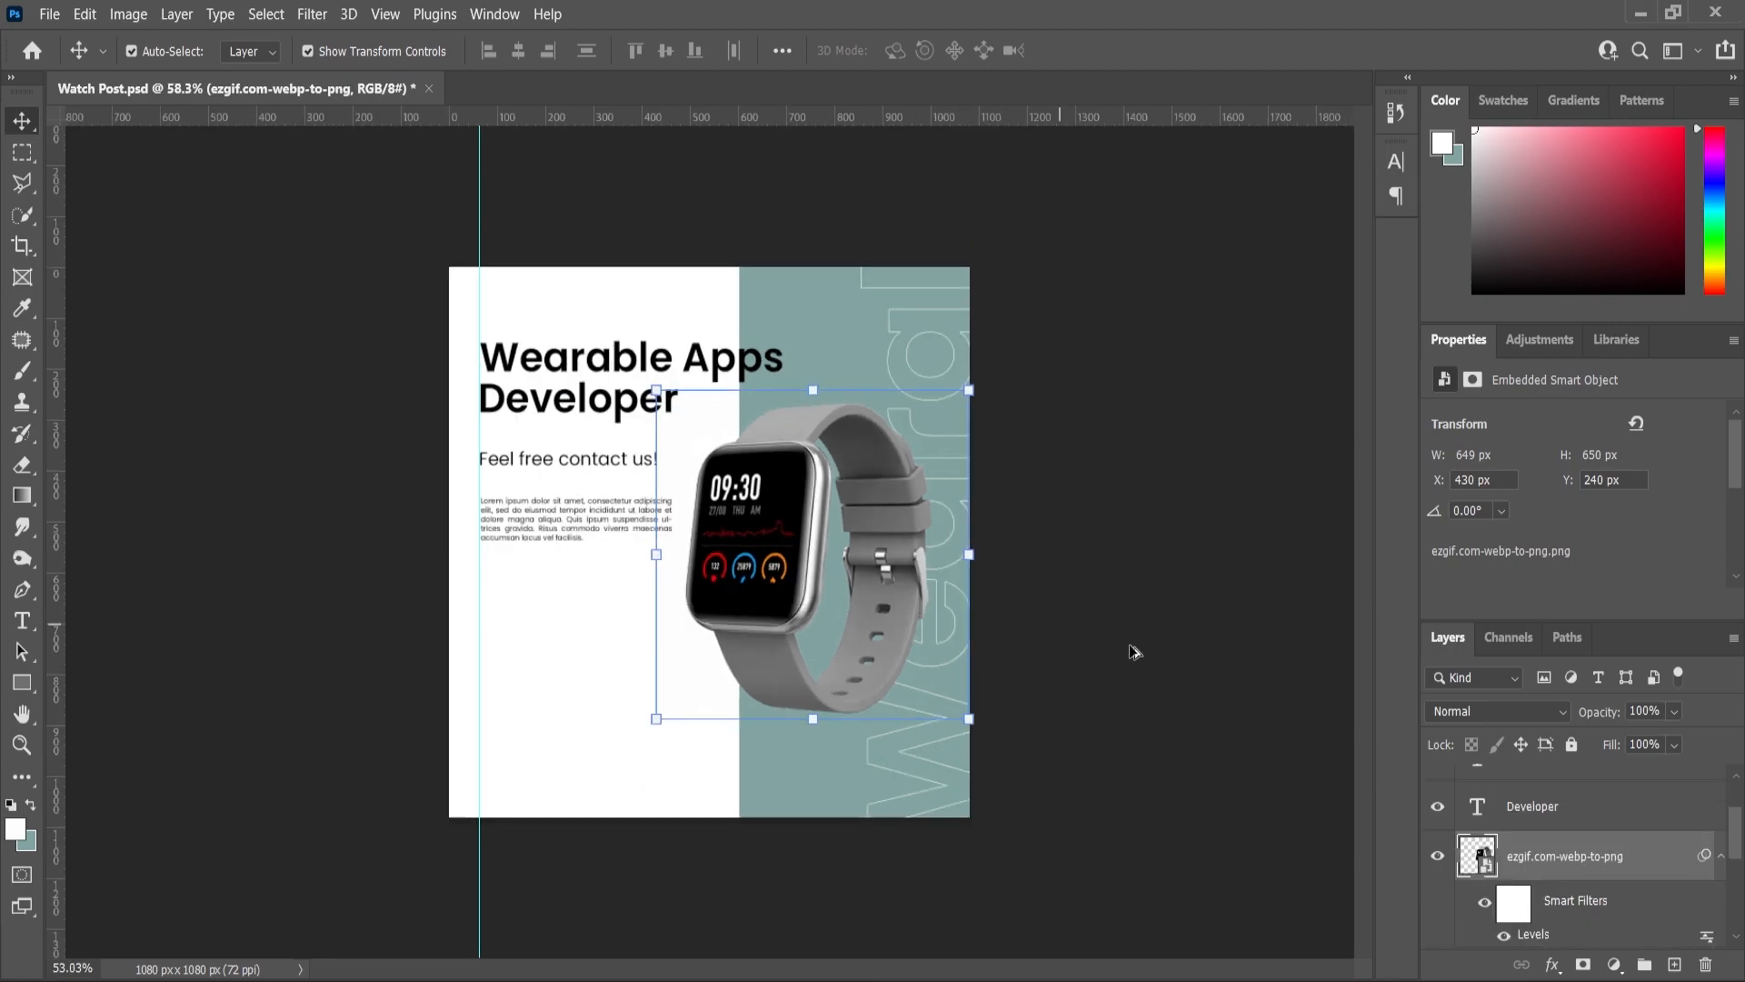
{"action": "key", "text": "ctrl+0"}
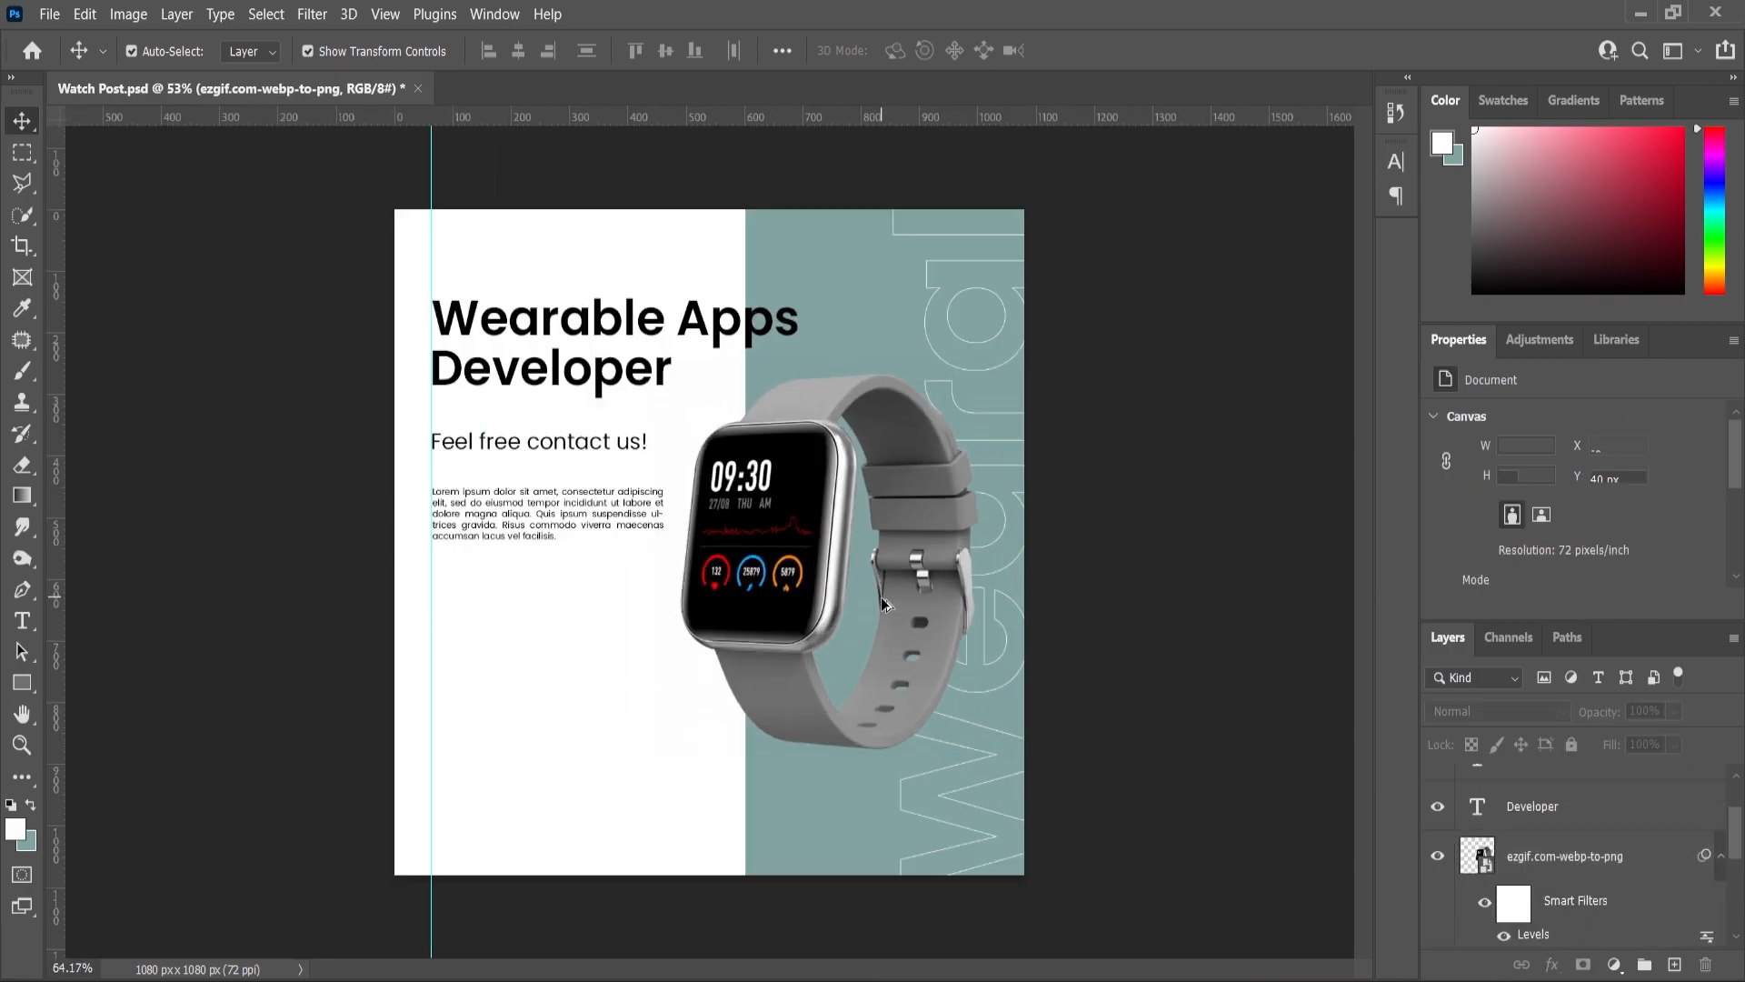
- Create a new empty layer for the shadow and set the foreground colour to black
{"action": "left_click", "coordinate": [823, 618]}
{"action": "scroll", "coordinate": [1539, 876], "scroll_direction": "down", "scroll_amount": 2}
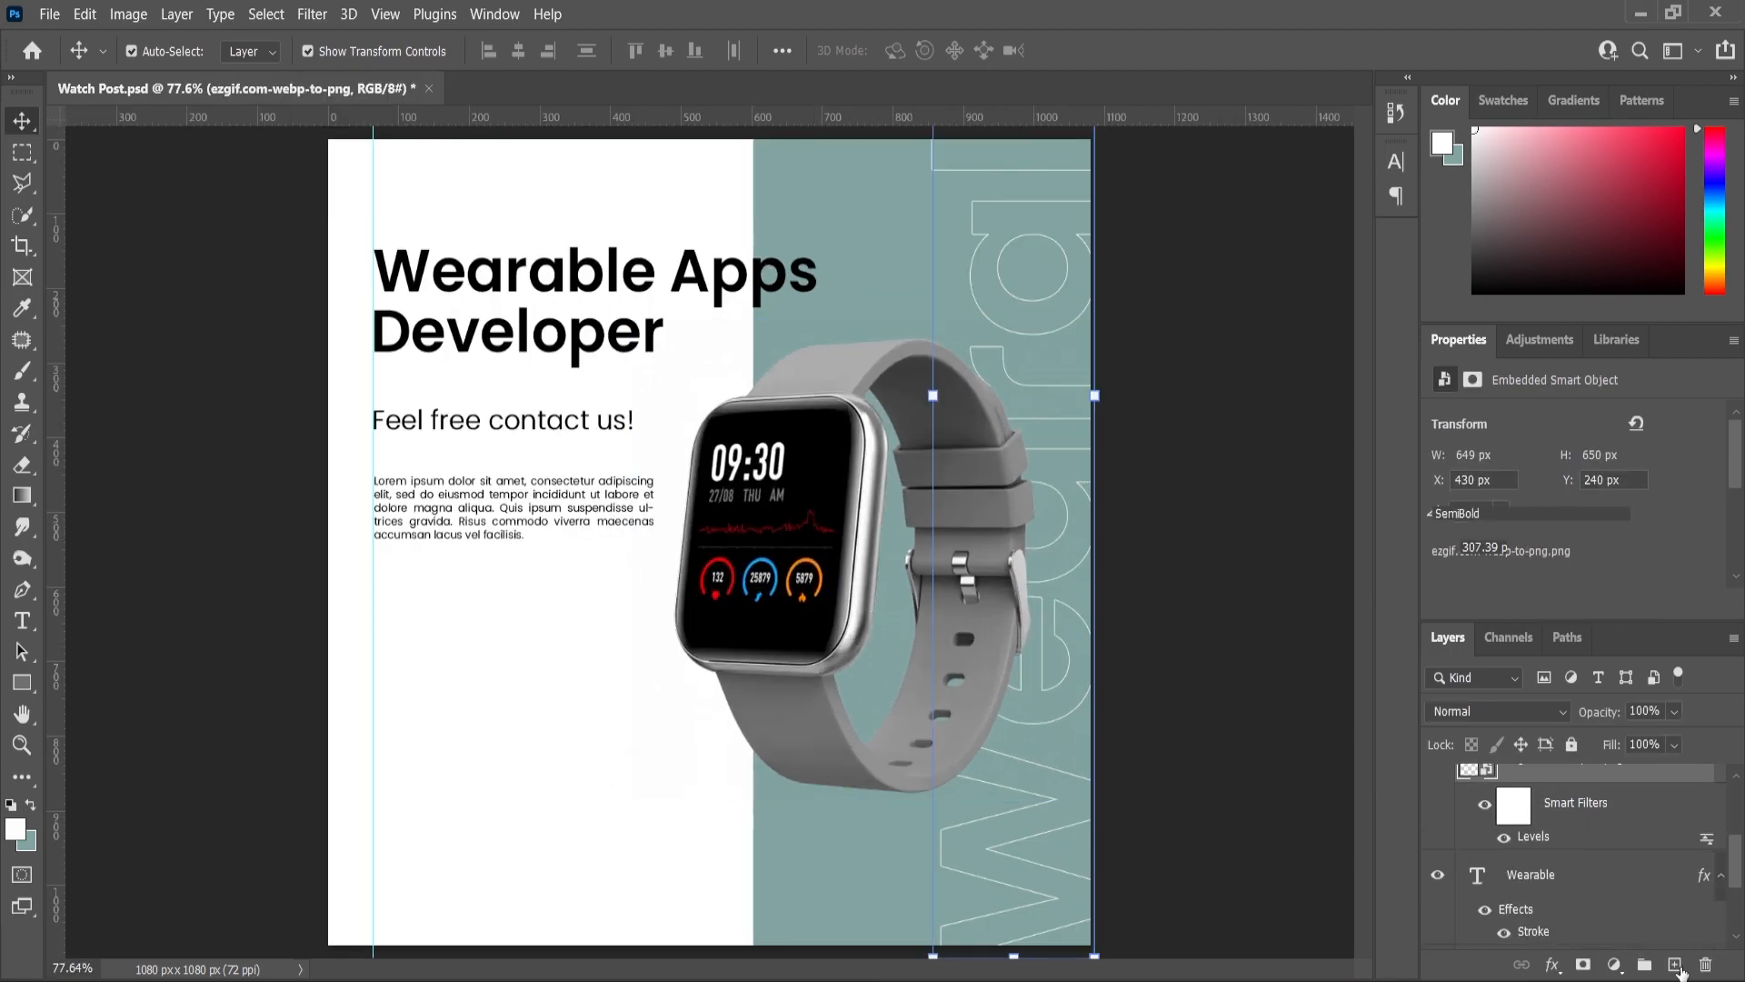
{"action": "key", "text": "ctrl+shift+alt+n"}
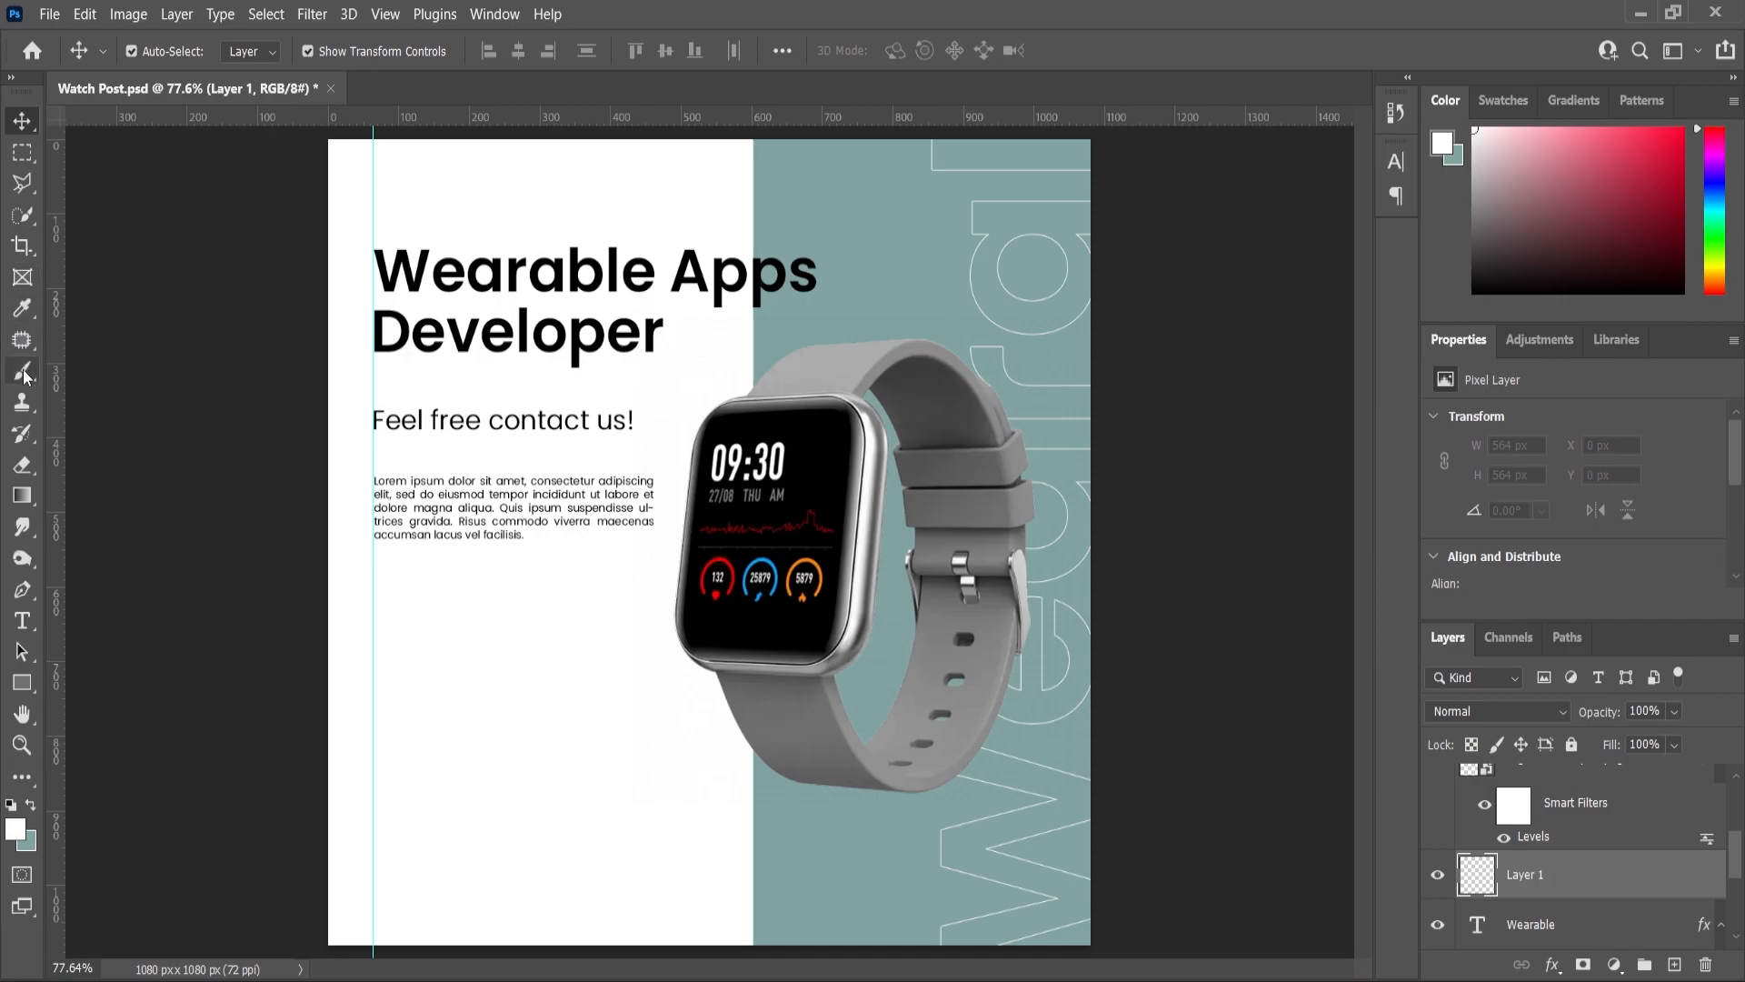
{"action": "left_click", "coordinate": [24, 372]}
{"action": "left_click", "coordinate": [15, 829]}
{"action": "left_click", "coordinate": [925, 635]}
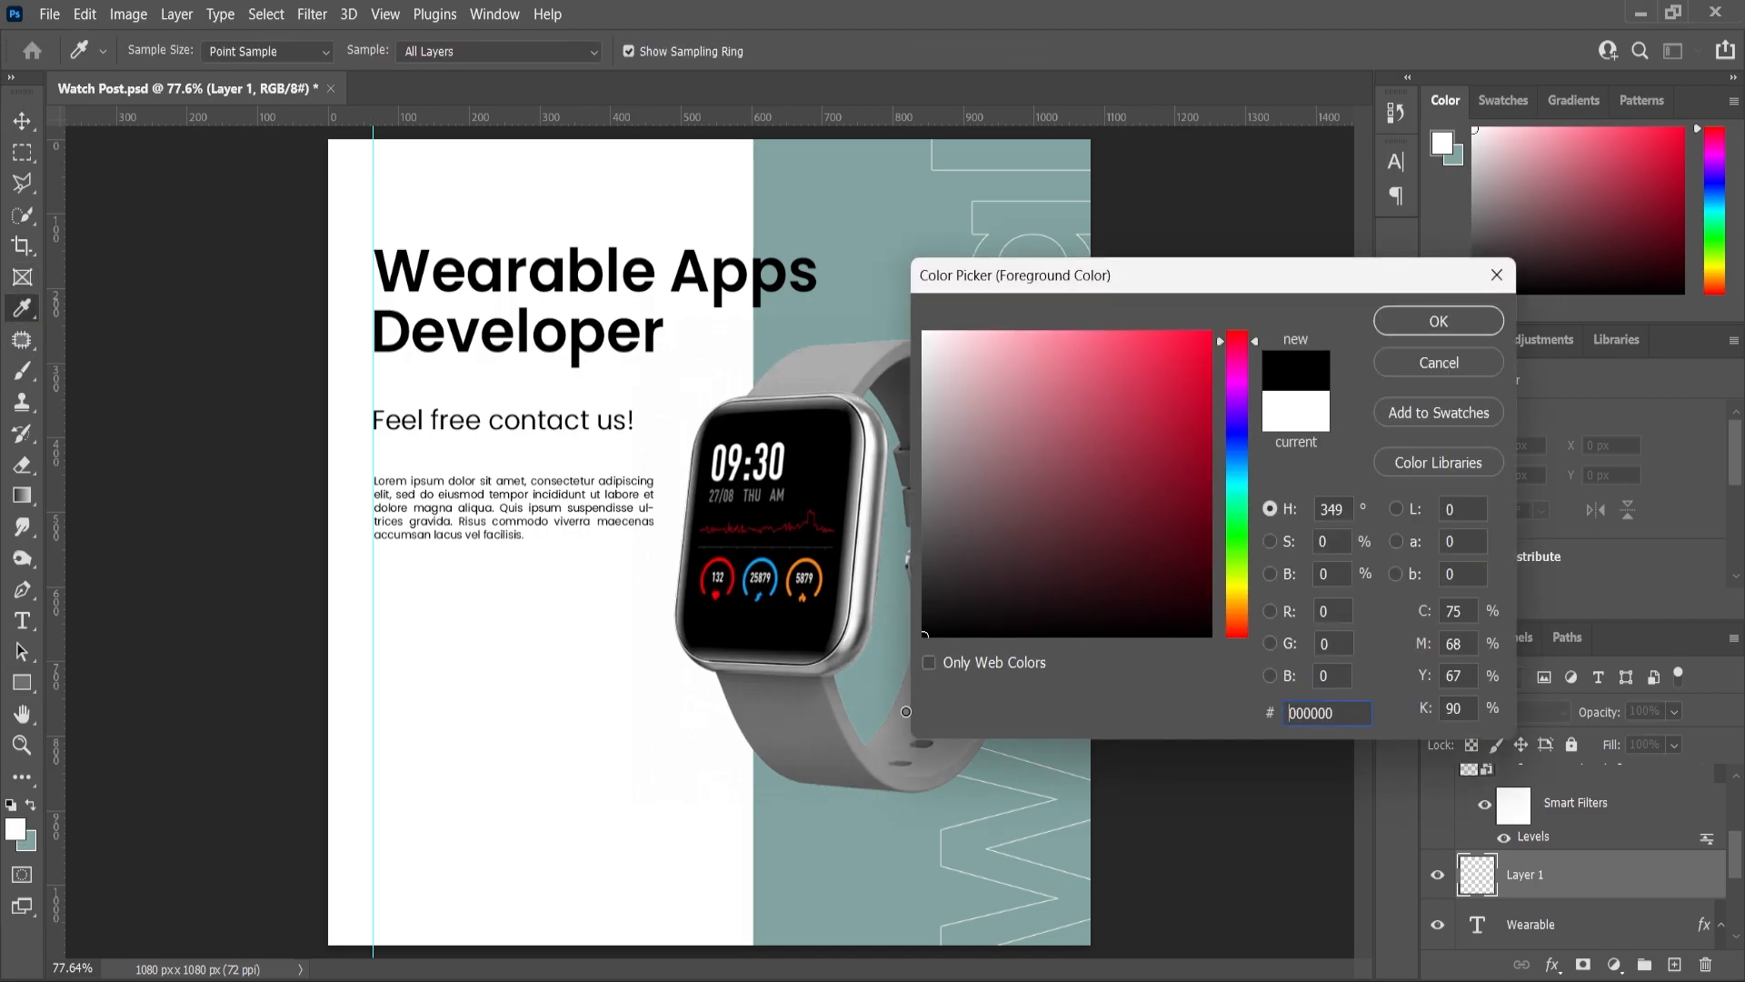
{"action": "left_click", "coordinate": [1404, 324]}
- Paint a soft 800 px black shadow beneath the watch and lower its opacity to 82%
{"action": "right_click", "coordinate": [589, 631]}
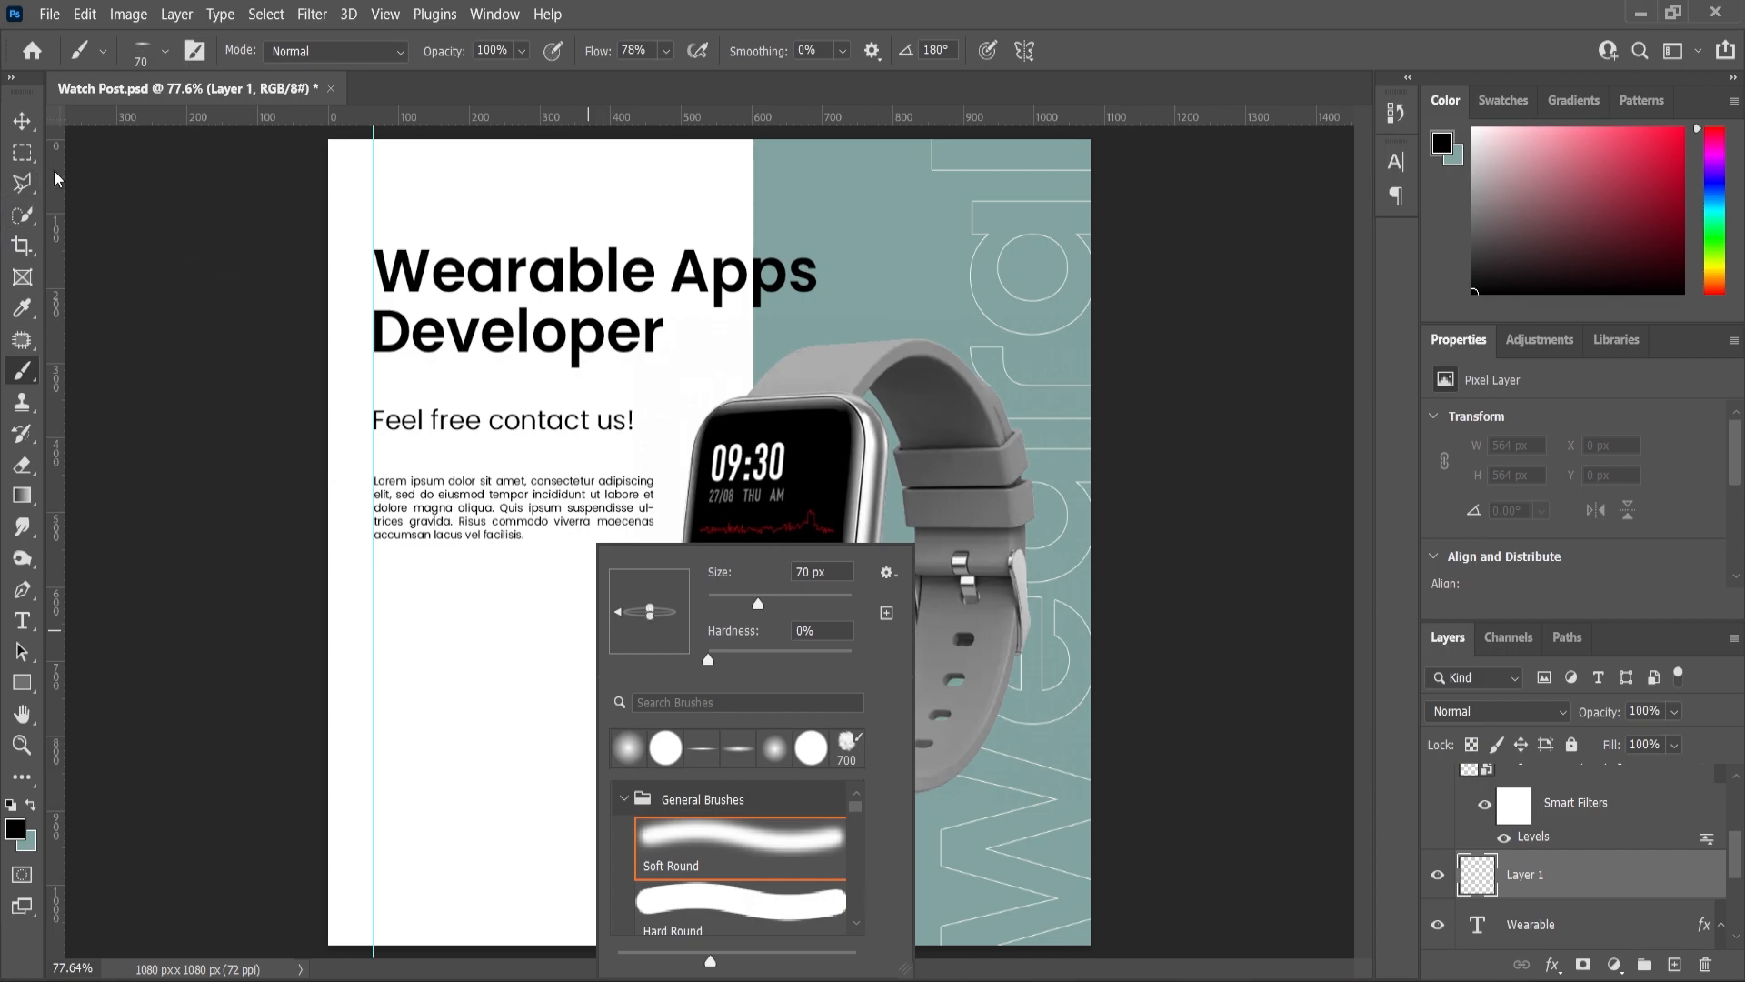
{"action": "left_click", "coordinate": [22, 121]}
{"action": "left_click", "coordinate": [18, 373]}
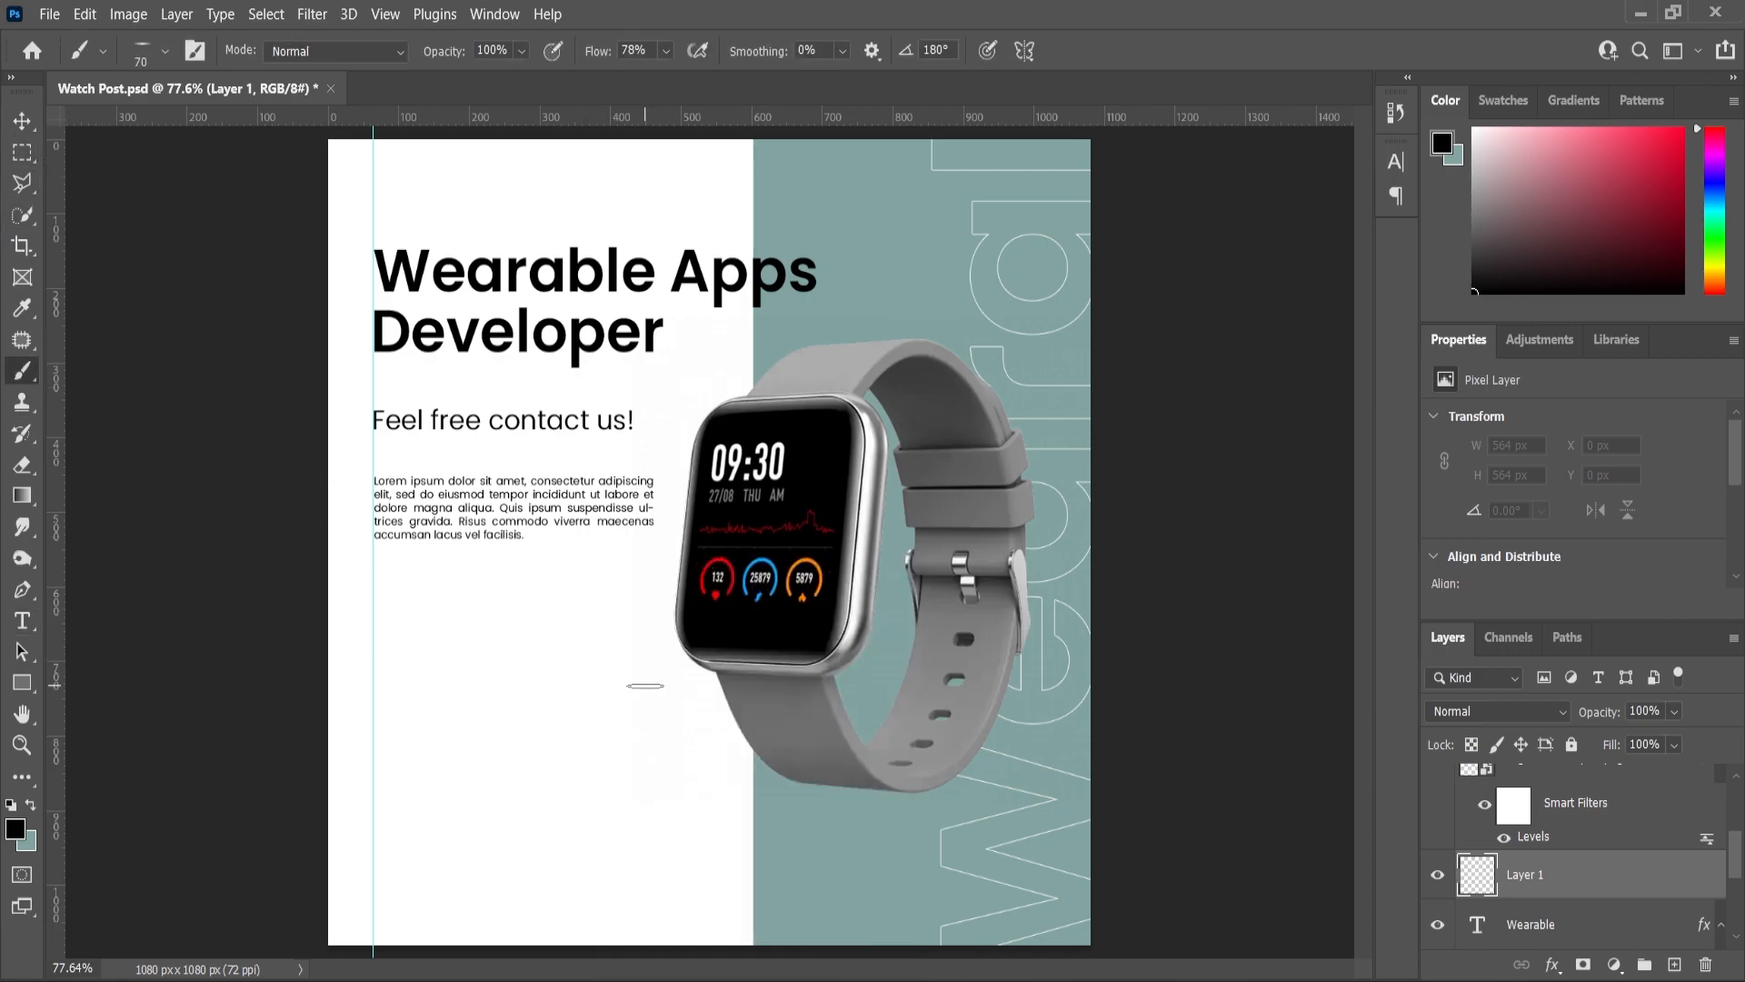
{"action": "key", "text": "bracketright"}
{"action": "key", "text": "bracketright"}
{"action": "key", "text": "bracketright"}
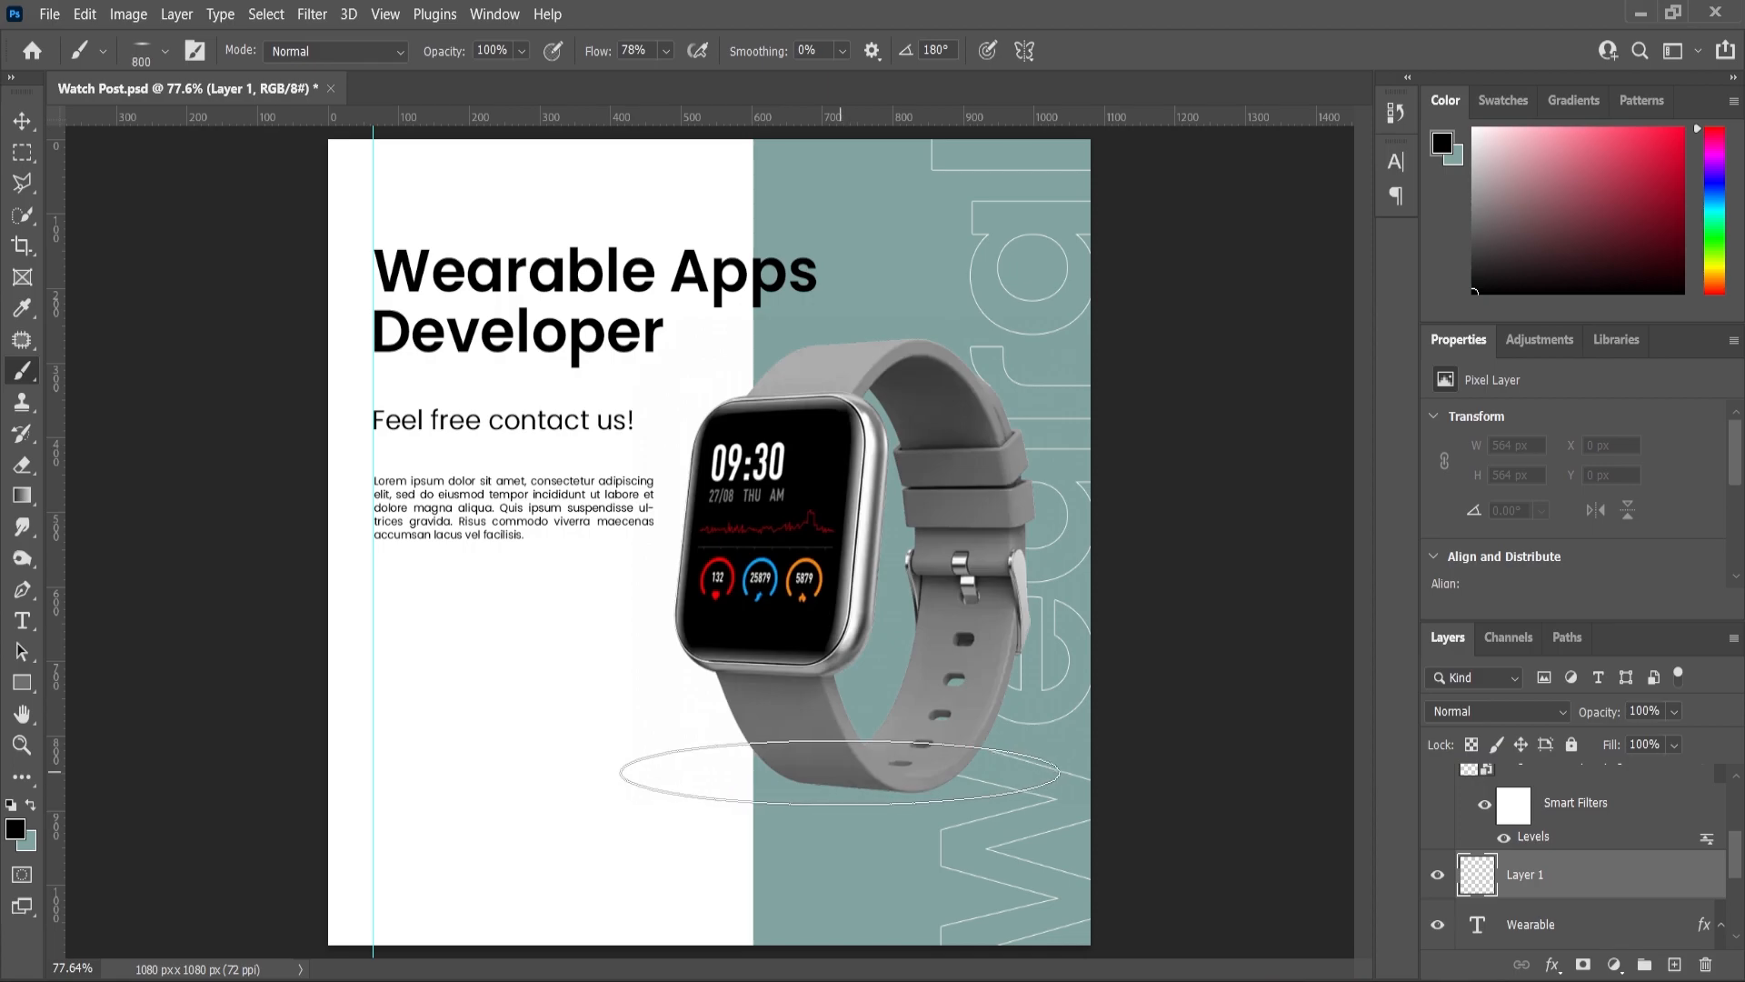
{"action": "left_click", "coordinate": [837, 770]}
{"action": "left_click", "coordinate": [1678, 712]}
{"action": "left_click_drag", "start_coordinate": [1694, 742], "coordinate": [1689, 743]}
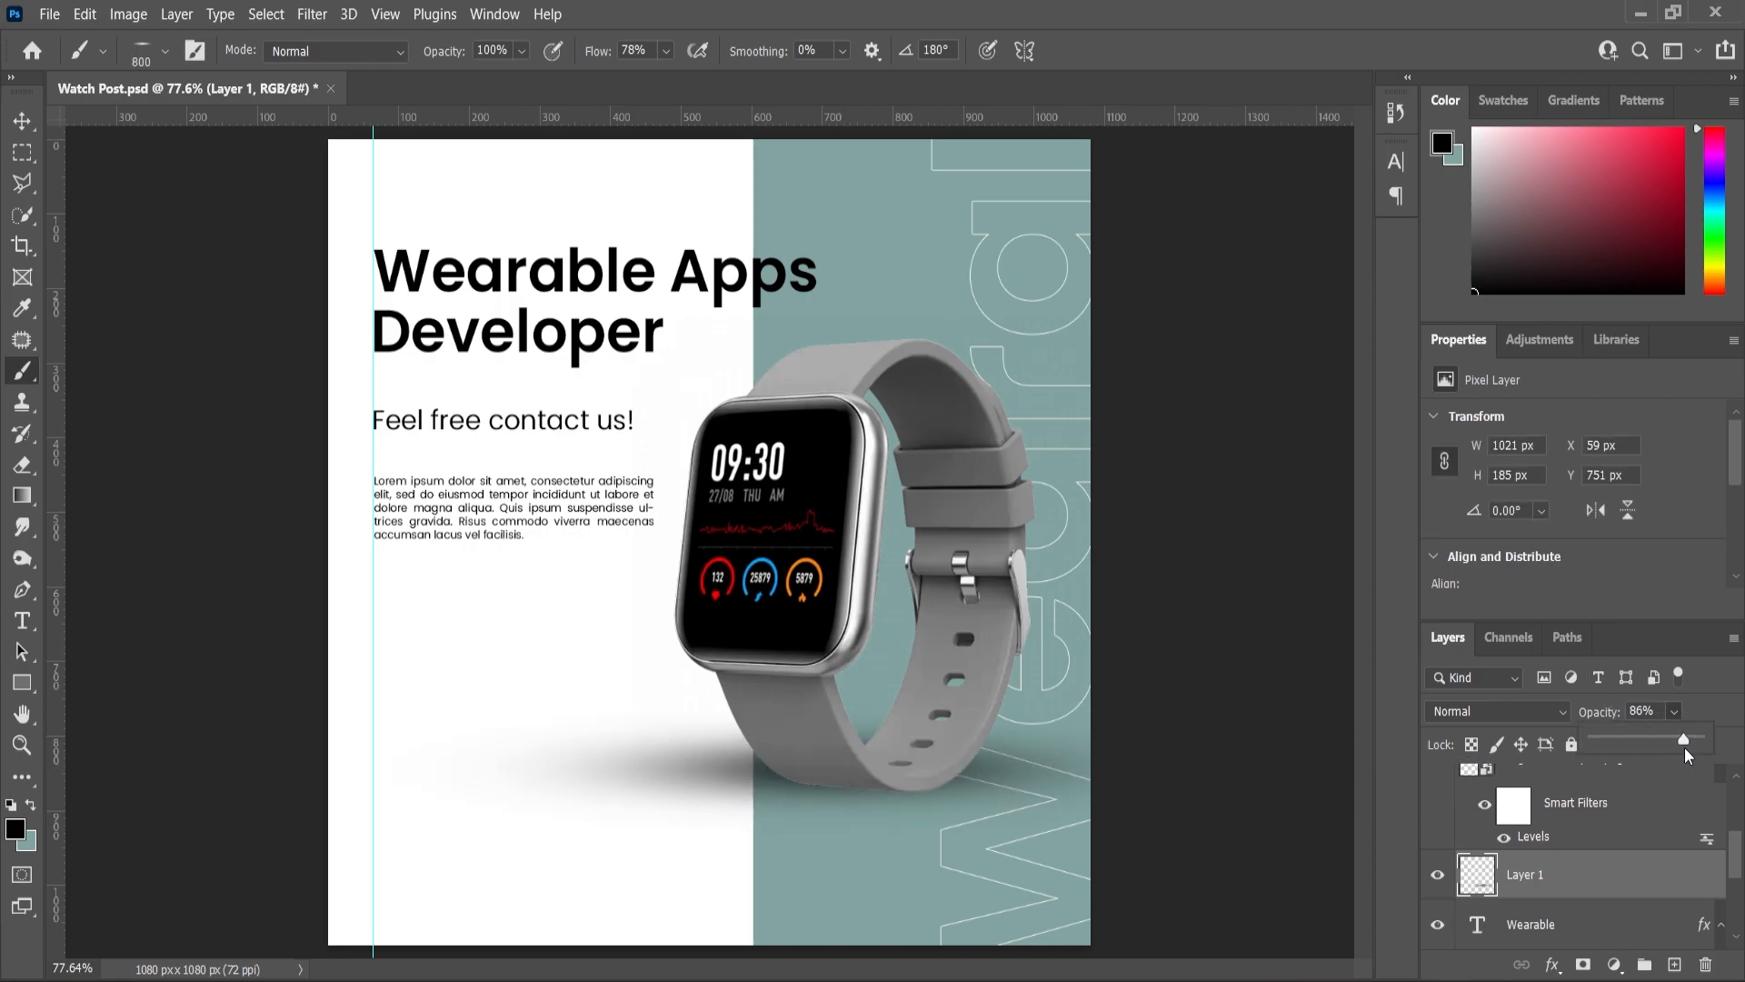
- Move the shadow slightly lower and narrow it from the left to 913 px wide
{"action": "left_click", "coordinate": [22, 120]}
{"action": "scroll", "coordinate": [584, 682], "scroll_direction": "up", "scroll_amount": 3}
{"action": "left_click_drag", "start_coordinate": [762, 832], "coordinate": [761, 847]}
{"action": "scroll", "coordinate": [762, 847], "scroll_direction": "down", "scroll_amount": 3}
{"action": "left_click_drag", "start_coordinate": [425, 738], "coordinate": [493, 738]}
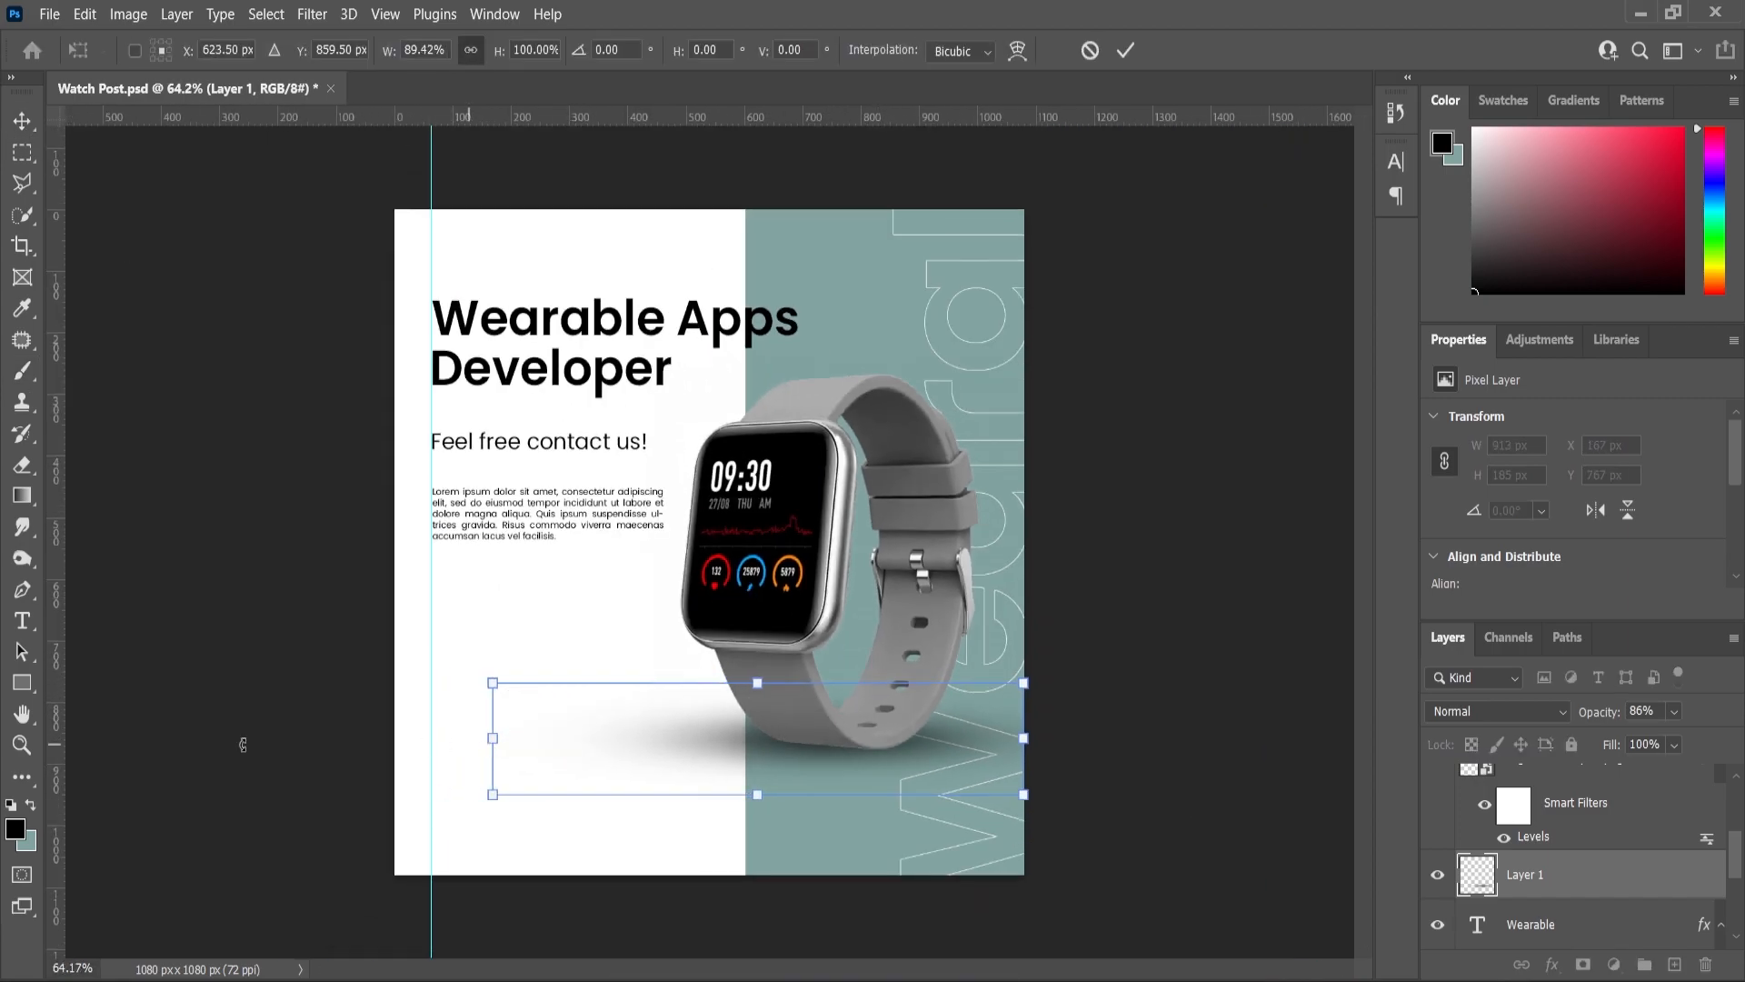
{"action": "left_click", "coordinate": [22, 743]}
- Toggle the shadow layer's visibility to compare the result
{"action": "left_click", "coordinate": [1437, 874]}
{"action": "left_click", "coordinate": [1437, 875]}
{"action": "scroll", "coordinate": [968, 682], "scroll_direction": "down", "scroll_amount": 1}
{"action": "scroll", "coordinate": [967, 682], "scroll_direction": "down", "scroll_amount": 2}
{"action": "scroll", "coordinate": [968, 682], "scroll_direction": "up", "scroll_amount": 3}
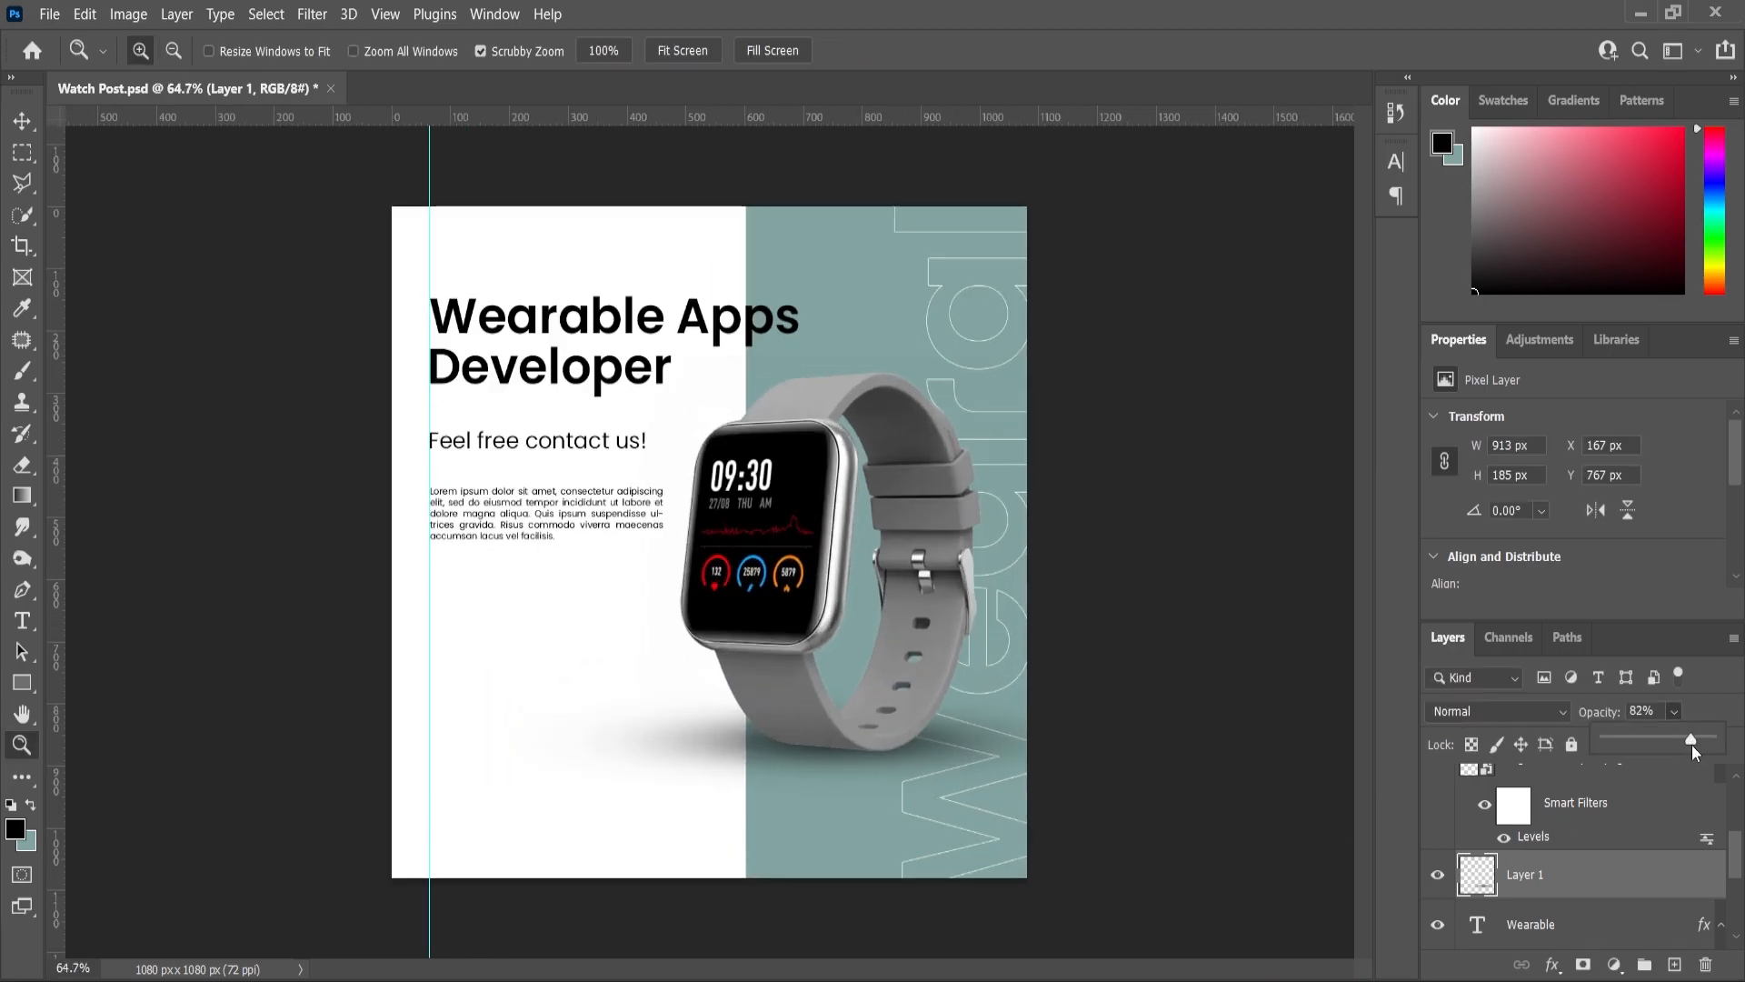
{"action": "scroll", "coordinate": [627, 593], "scroll_direction": "up", "scroll_amount": 3}
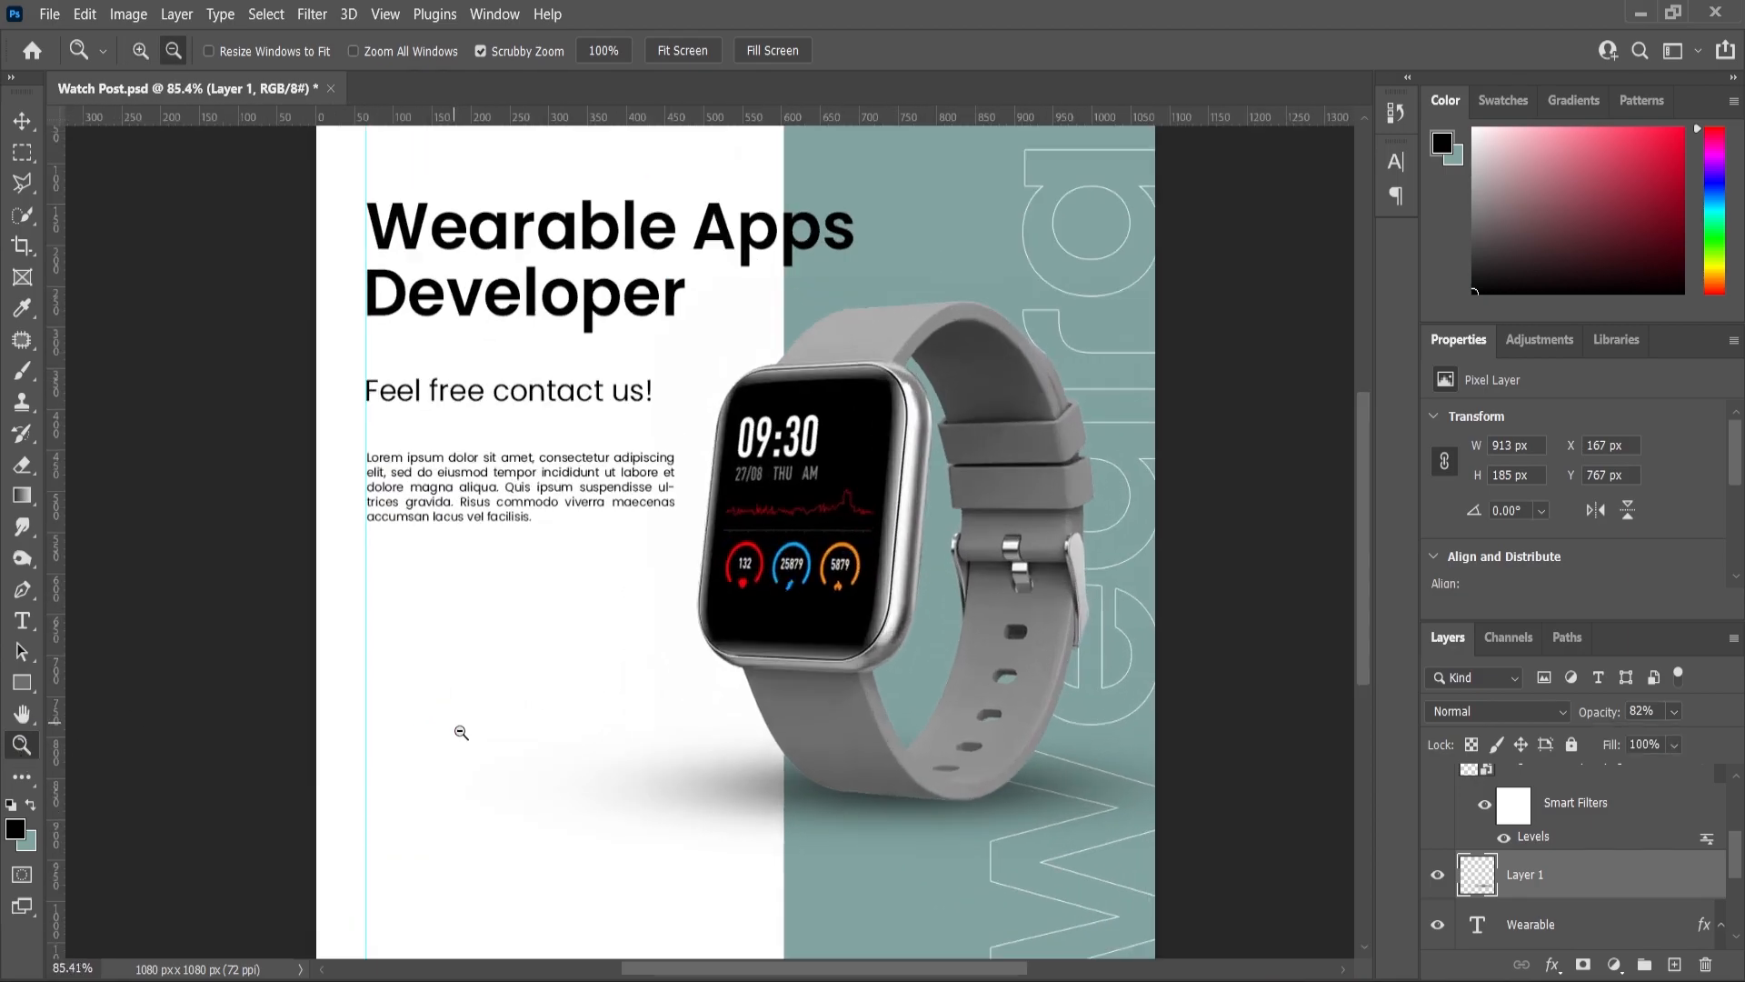
{"action": "left_click", "coordinate": [17, 123]}
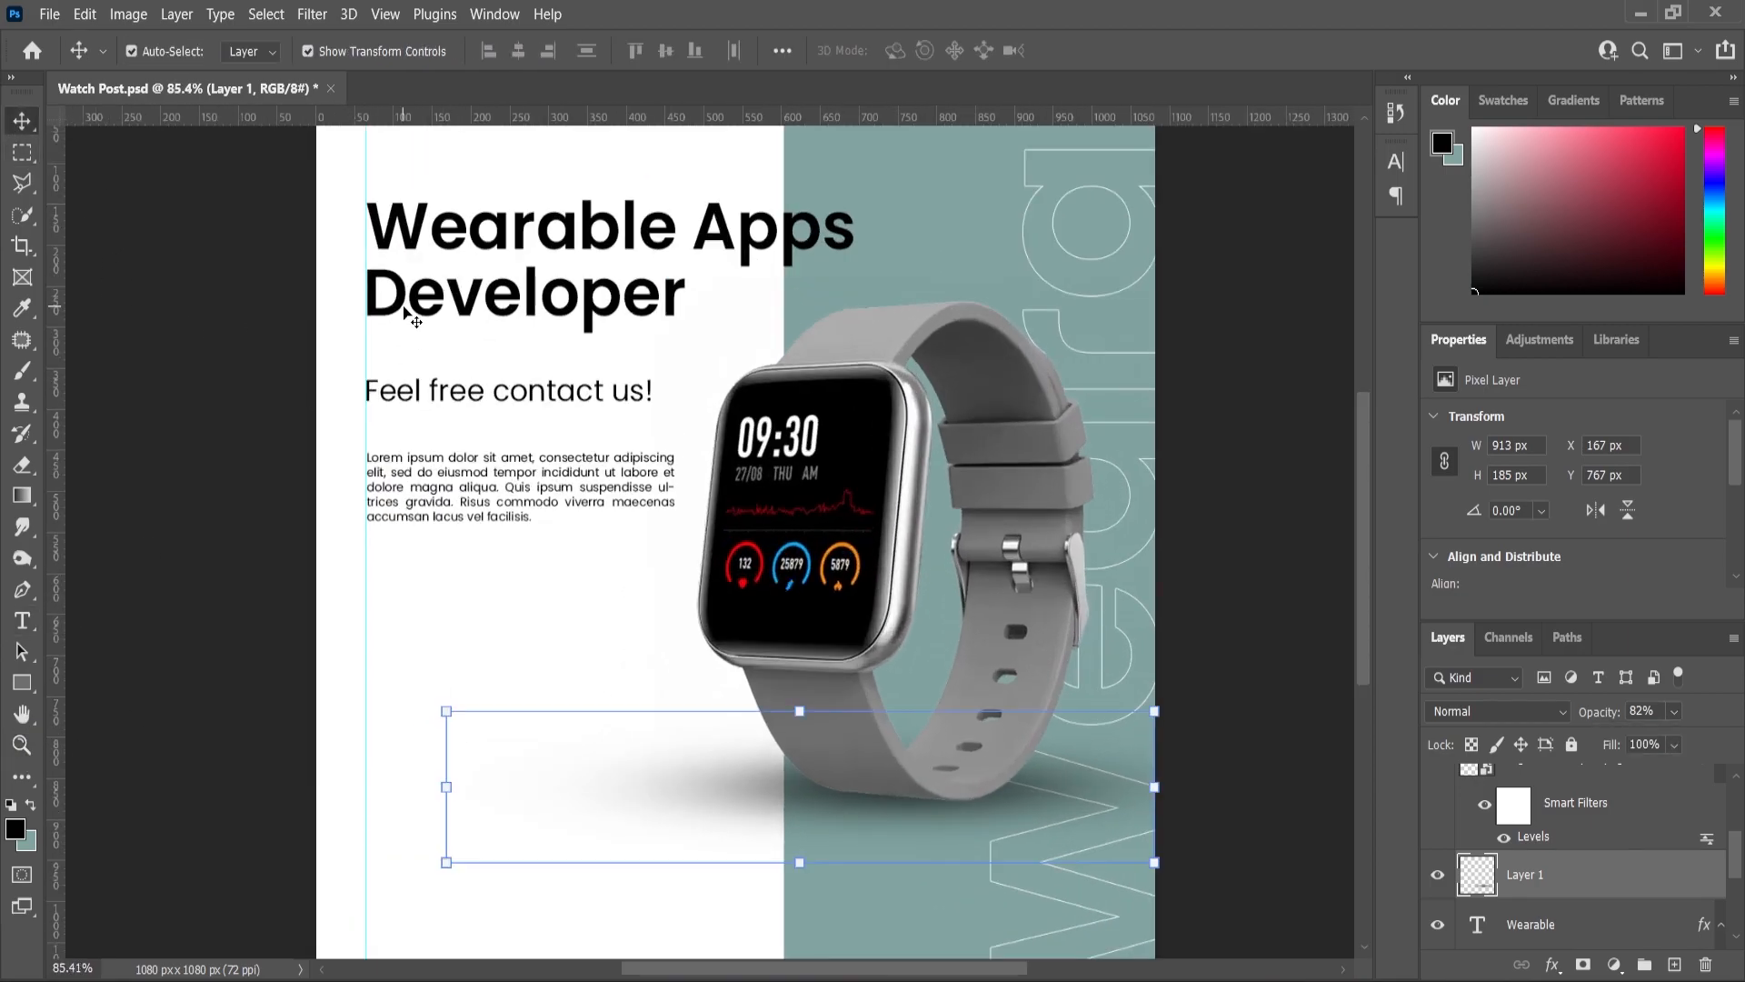
- Copy the 'Feel free contact us!' text to the bottom as a Medium-weight 'Website :' label
{"action": "left_click", "coordinate": [397, 398]}
{"action": "left_click_drag", "start_coordinate": [1577, 800], "coordinate": [1674, 965]}
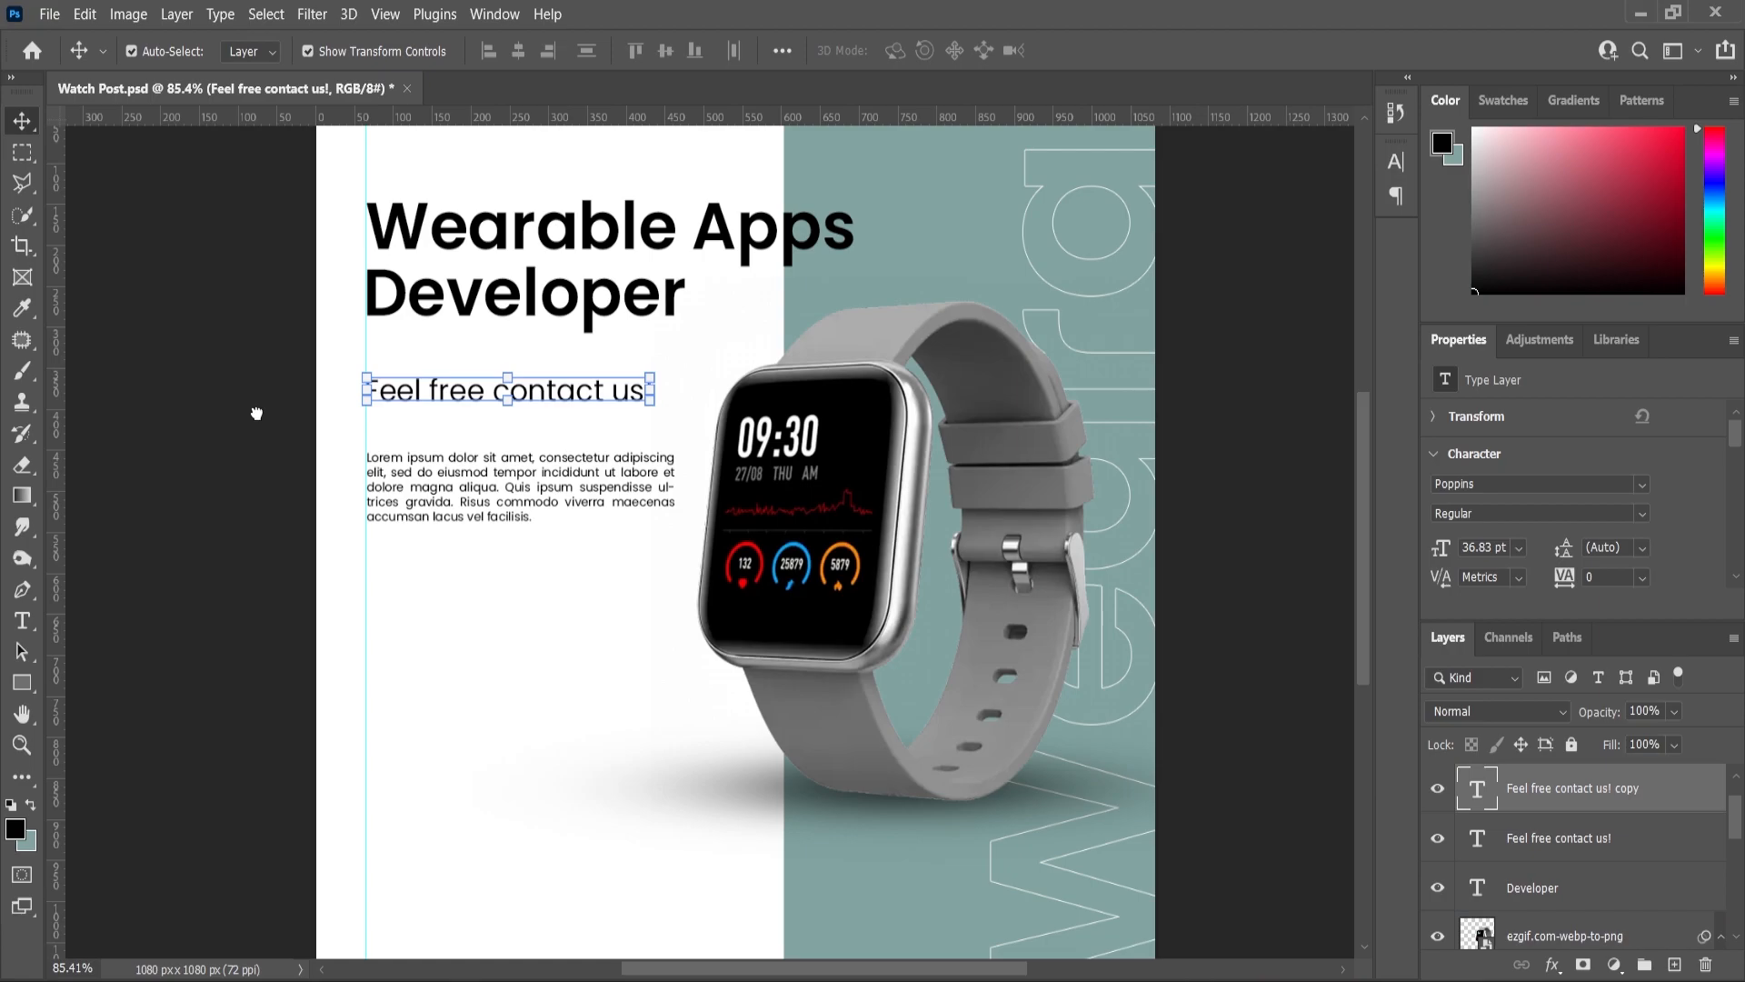
{"action": "left_click_drag", "start_coordinate": [417, 395], "coordinate": [417, 781]}
{"action": "double_click", "coordinate": [417, 777]}
{"action": "type", "text": "Website"}
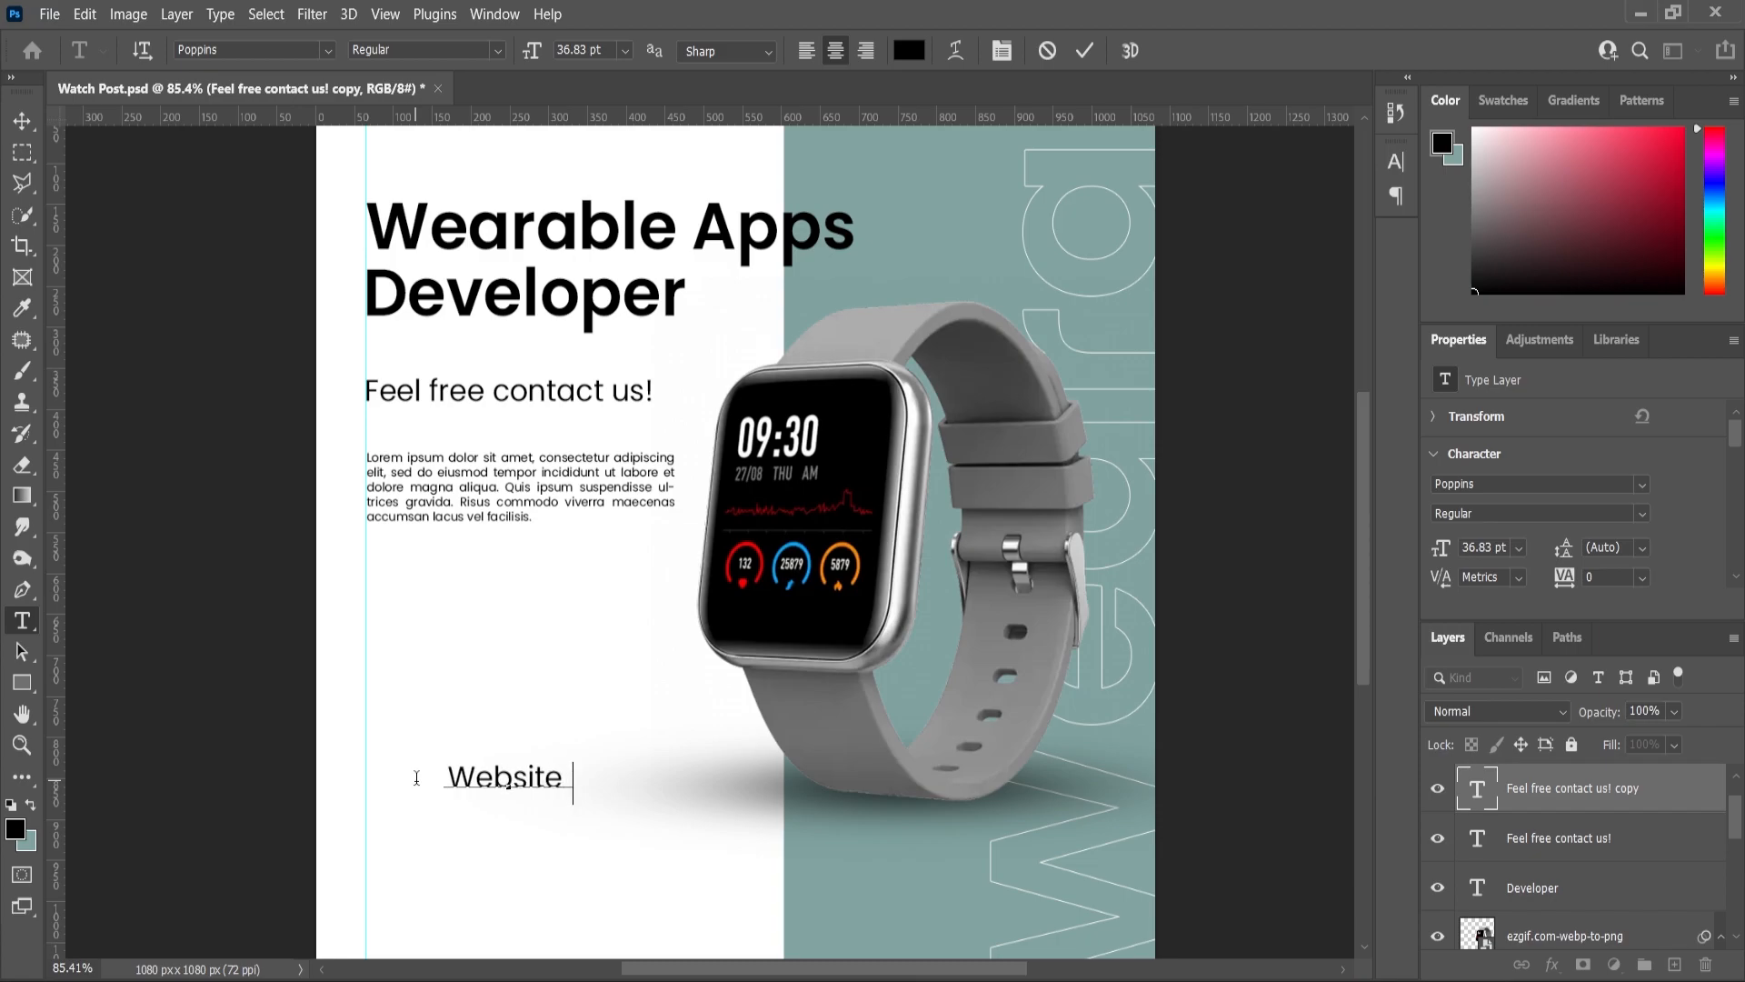
{"action": "key", "text": "ctrl+a"}
{"action": "left_click", "coordinate": [497, 49]}
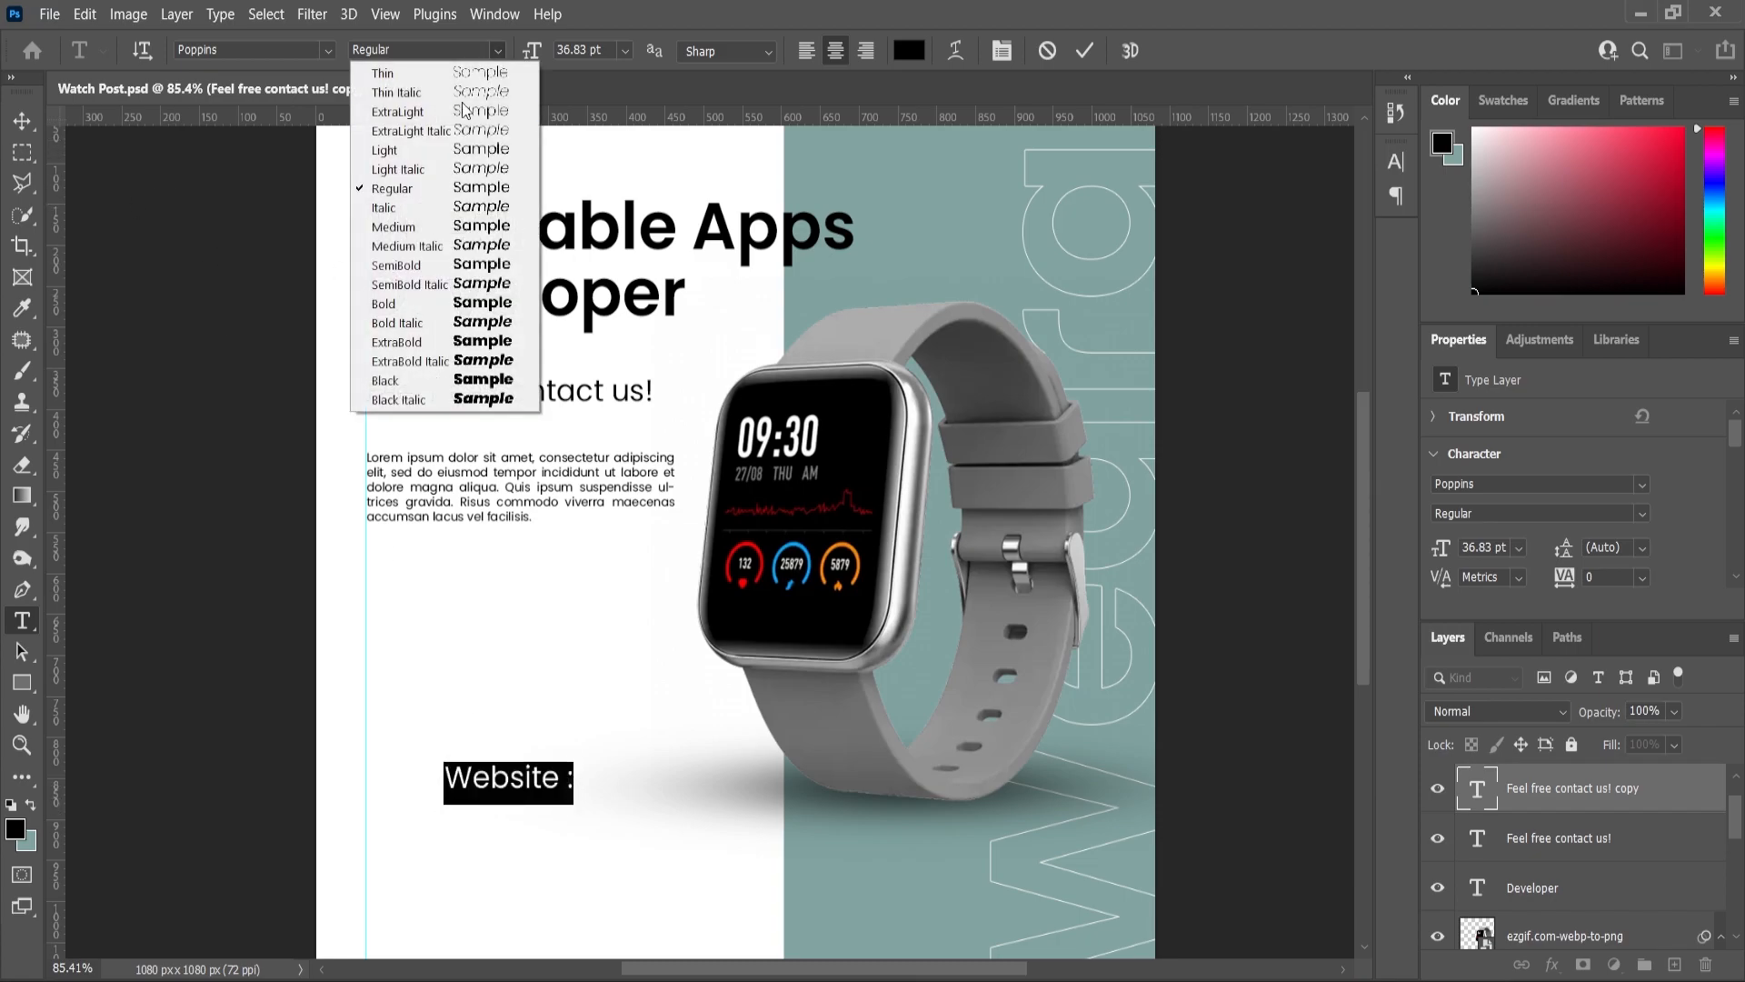
{"action": "left_click", "coordinate": [427, 224]}
{"action": "left_click", "coordinate": [22, 121]}
- Resize the 'Website :' label and shift it slightly right
{"action": "key", "text": "ctrl+t"}
{"action": "left_click_drag", "start_coordinate": [580, 782], "coordinate": [557, 694]}
{"action": "key", "text": "ctrl+t"}
{"action": "left_click_drag", "start_coordinate": [464, 732], "coordinate": [486, 732]}
{"action": "left_click", "coordinate": [23, 121]}
{"action": "left_click_drag", "start_coordinate": [1530, 799], "coordinate": [1674, 965]}
{"action": "left_click_drag", "start_coordinate": [420, 727], "coordinate": [423, 795]}
{"action": "double_click", "coordinate": [422, 796]}
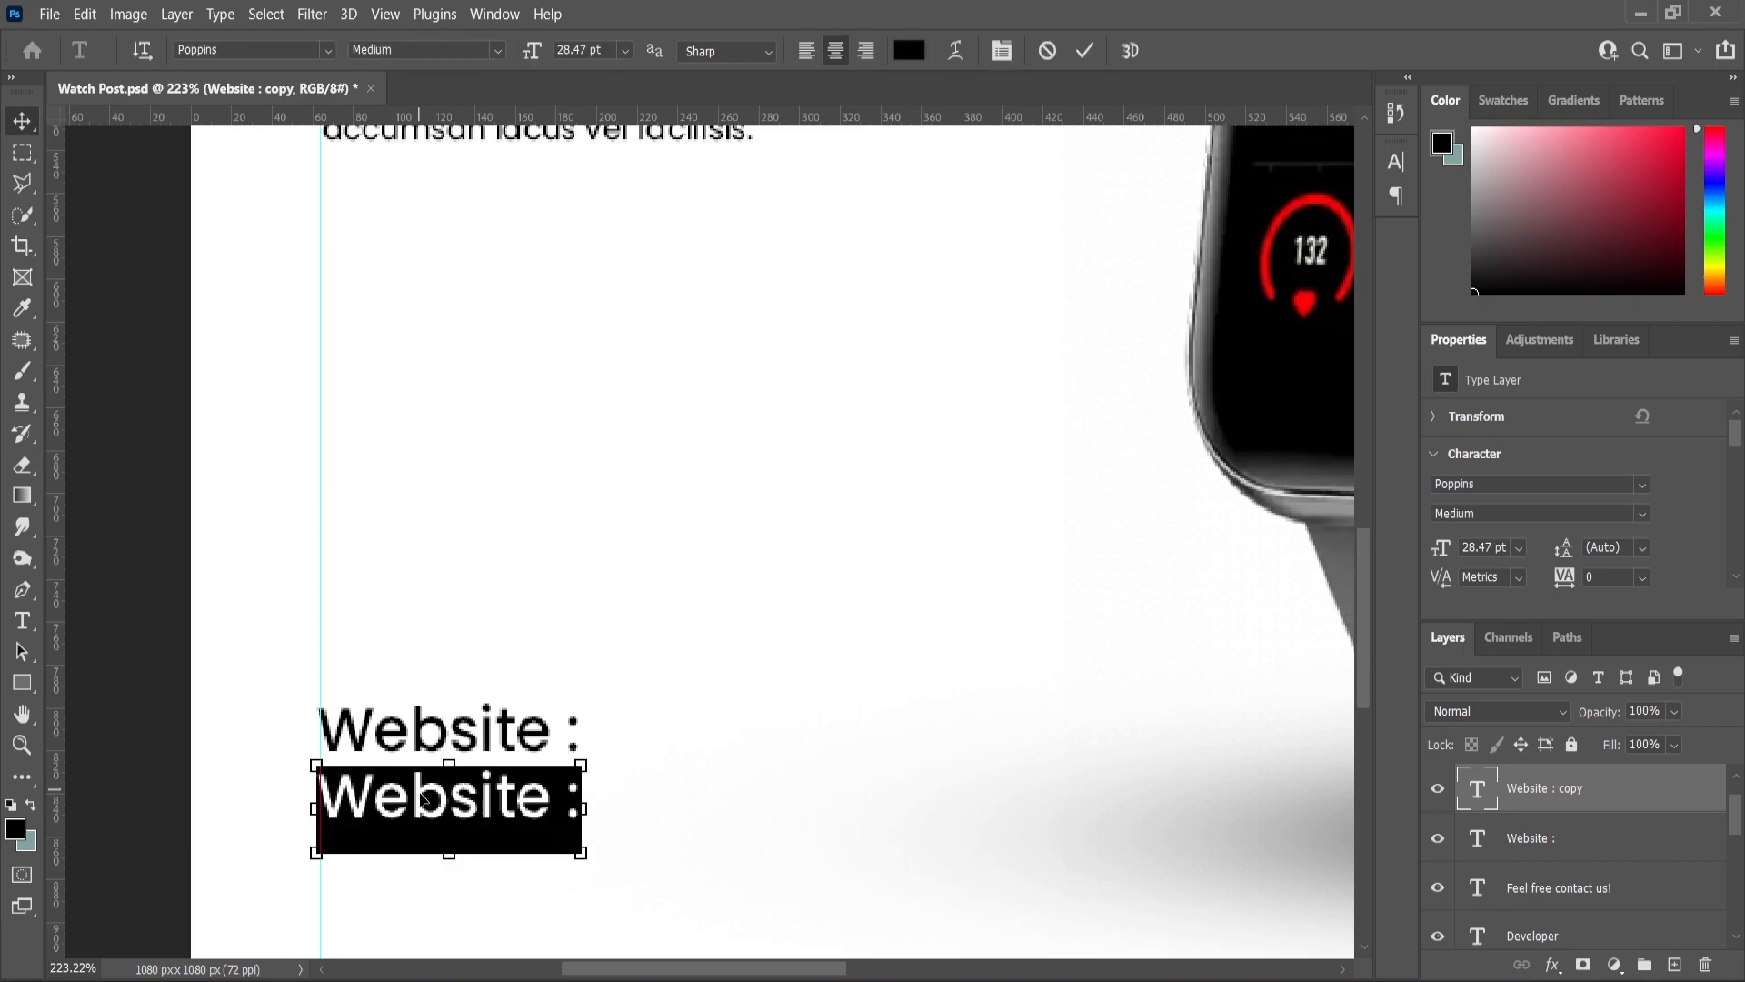
{"action": "type", "text": "www."}
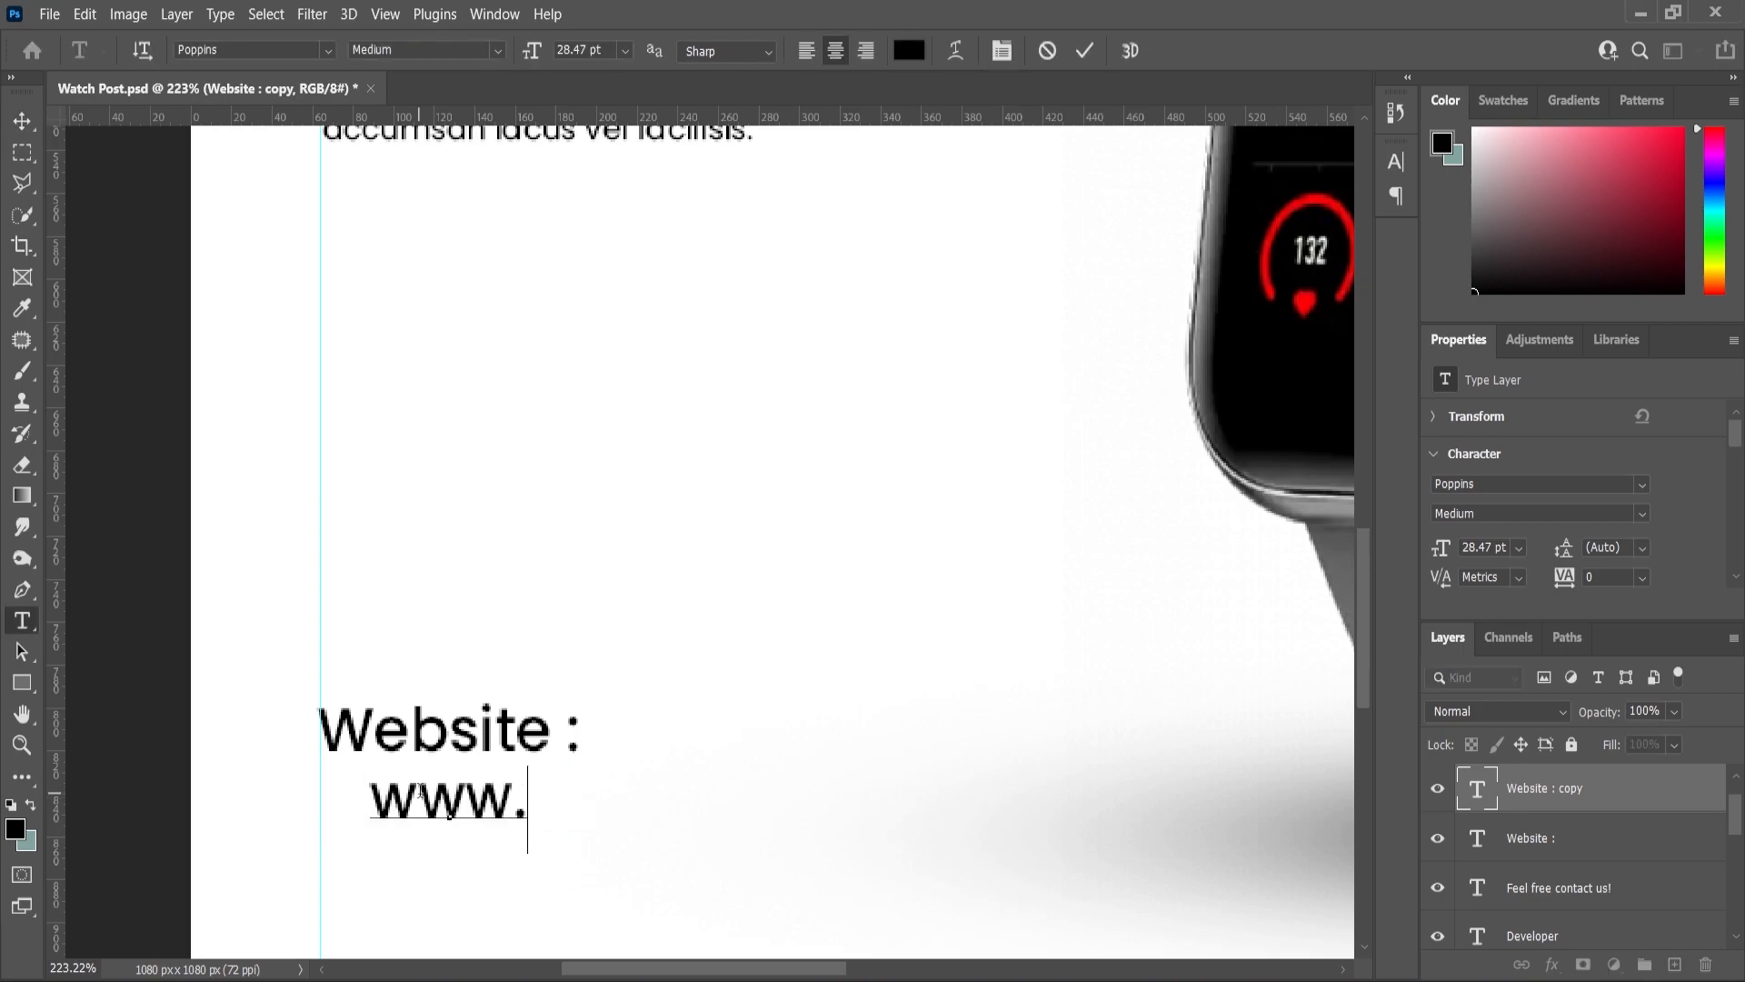
{"action": "type", "text": "neetcre"}
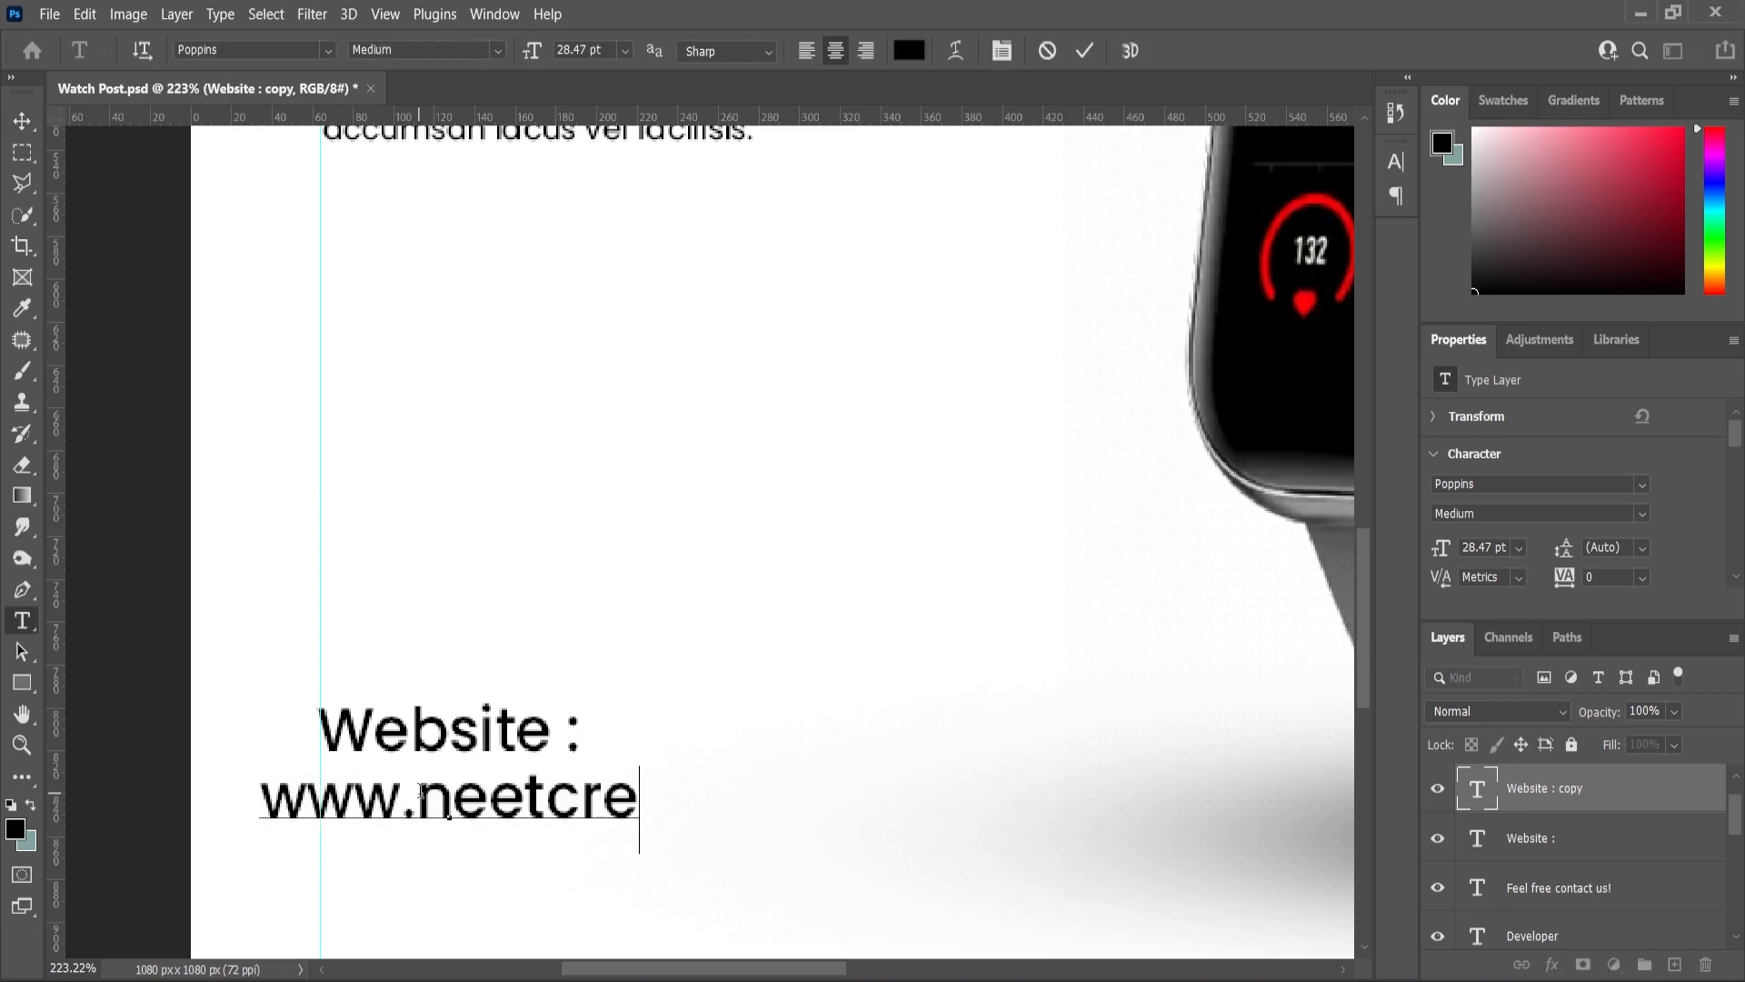
{"action": "type", "text": "ationz.com"}
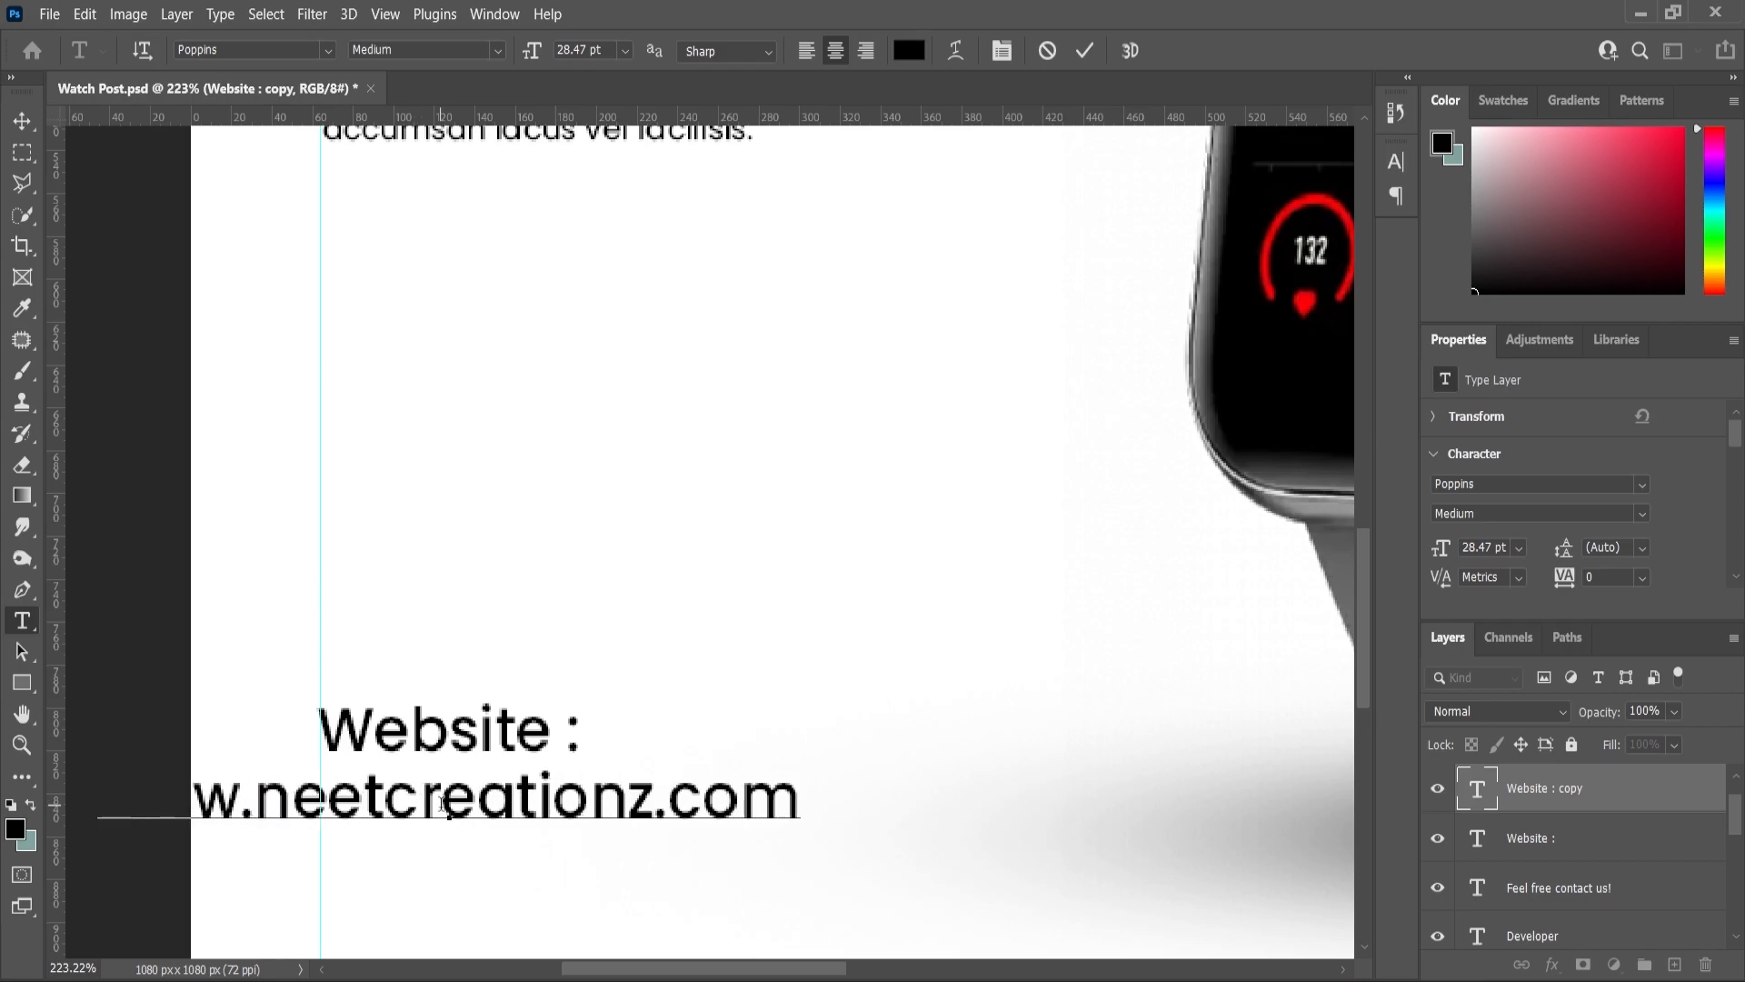
{"action": "left_click", "coordinate": [22, 121]}
{"action": "left_click_drag", "start_coordinate": [534, 803], "coordinate": [755, 803]}
{"action": "scroll", "coordinate": [754, 674], "scroll_direction": "down", "scroll_amount": 5}
- Set the 'Website :' heading to SemiBold weight
{"action": "left_click", "coordinate": [368, 773]}
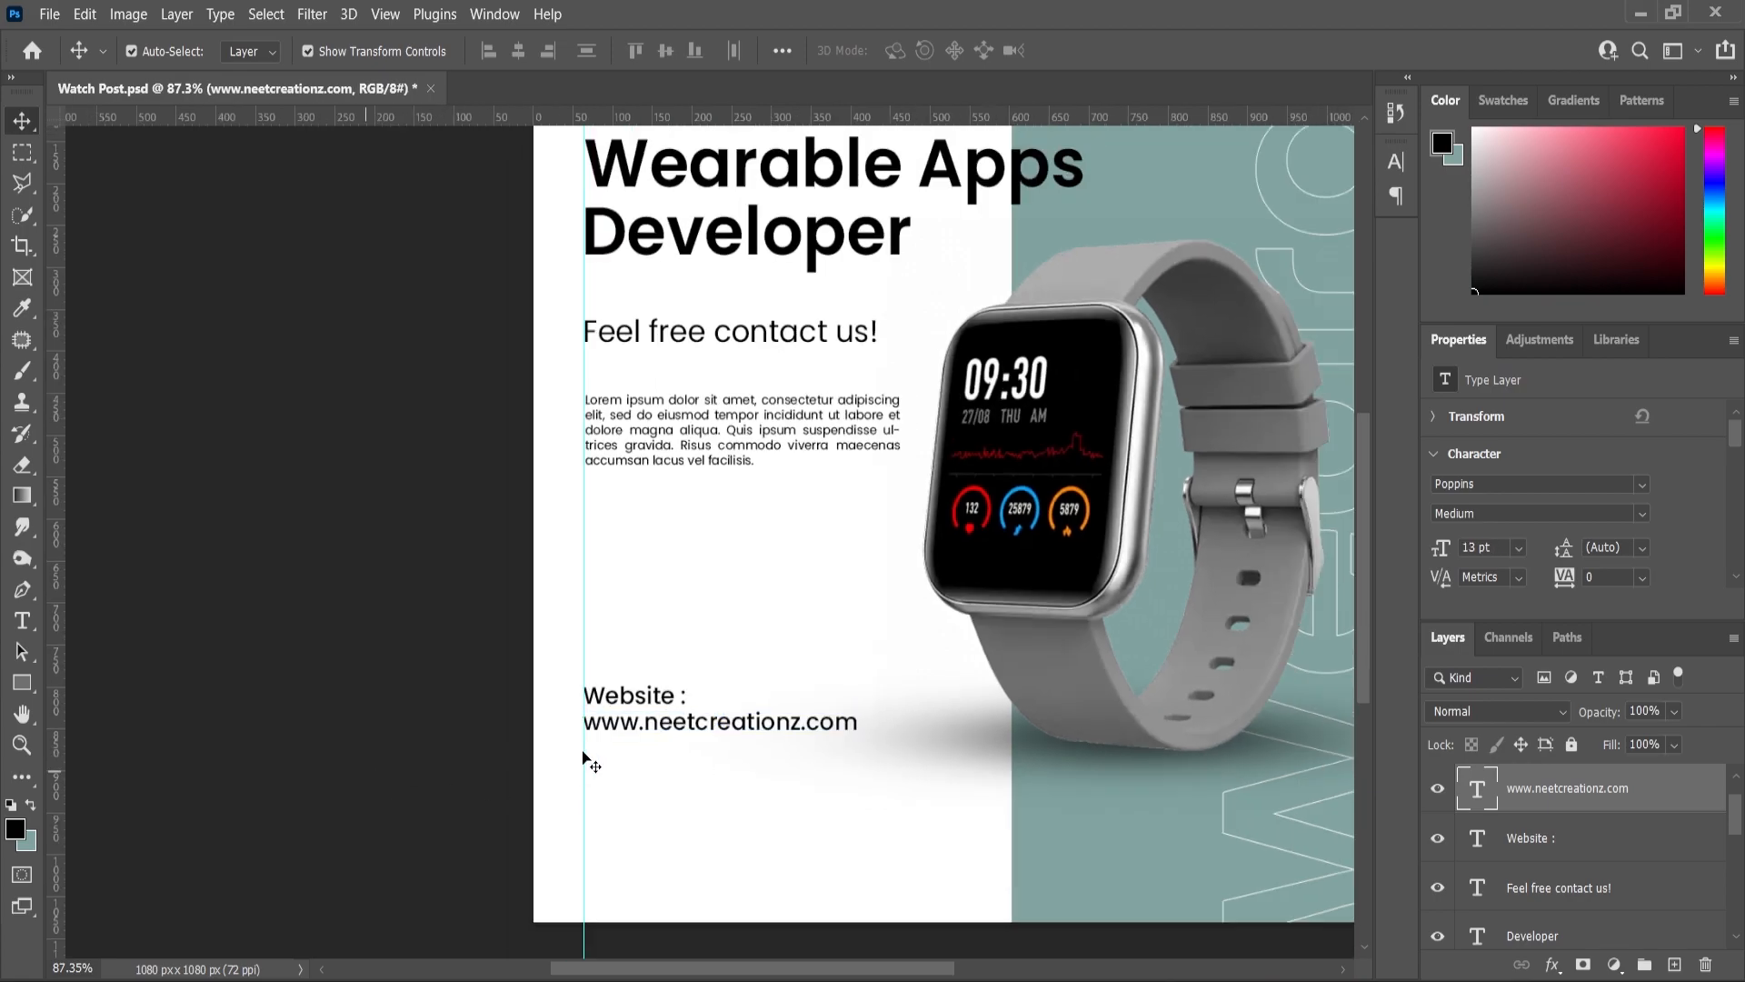
{"action": "scroll", "coordinate": [584, 753], "scroll_direction": "up", "scroll_amount": 3}
{"action": "left_click", "coordinate": [23, 624]}
{"action": "triple_click", "coordinate": [625, 673]}
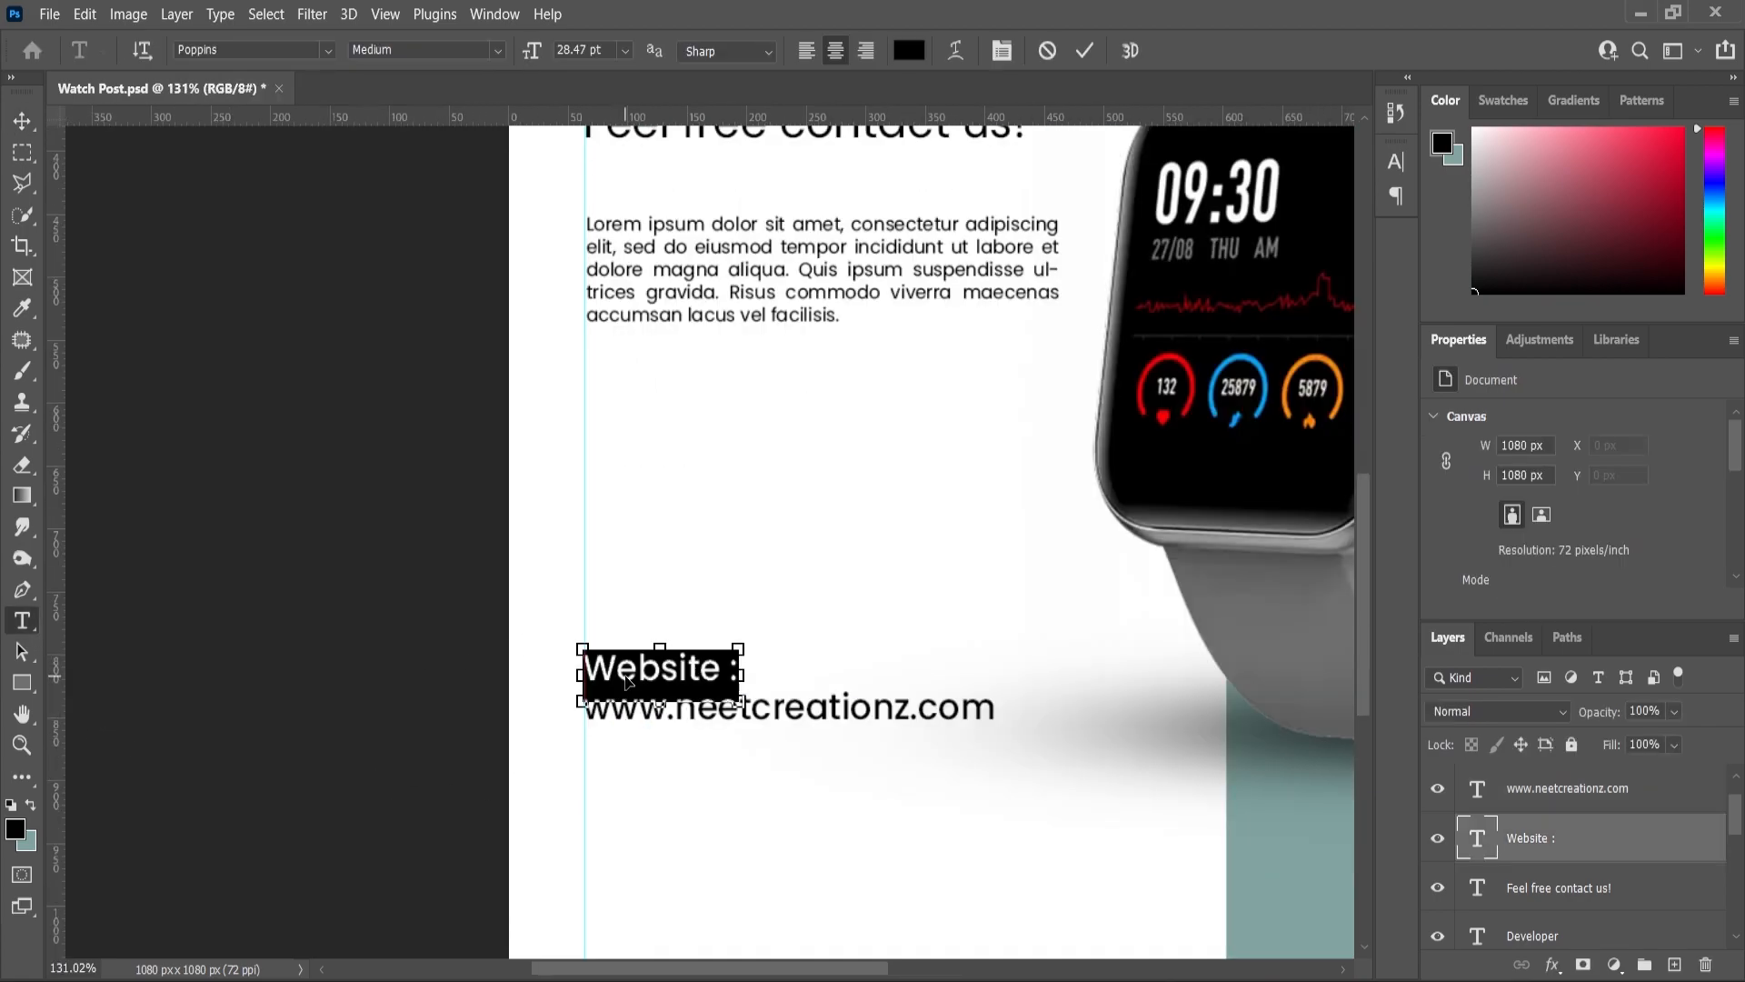
{"action": "left_click", "coordinate": [503, 53]}
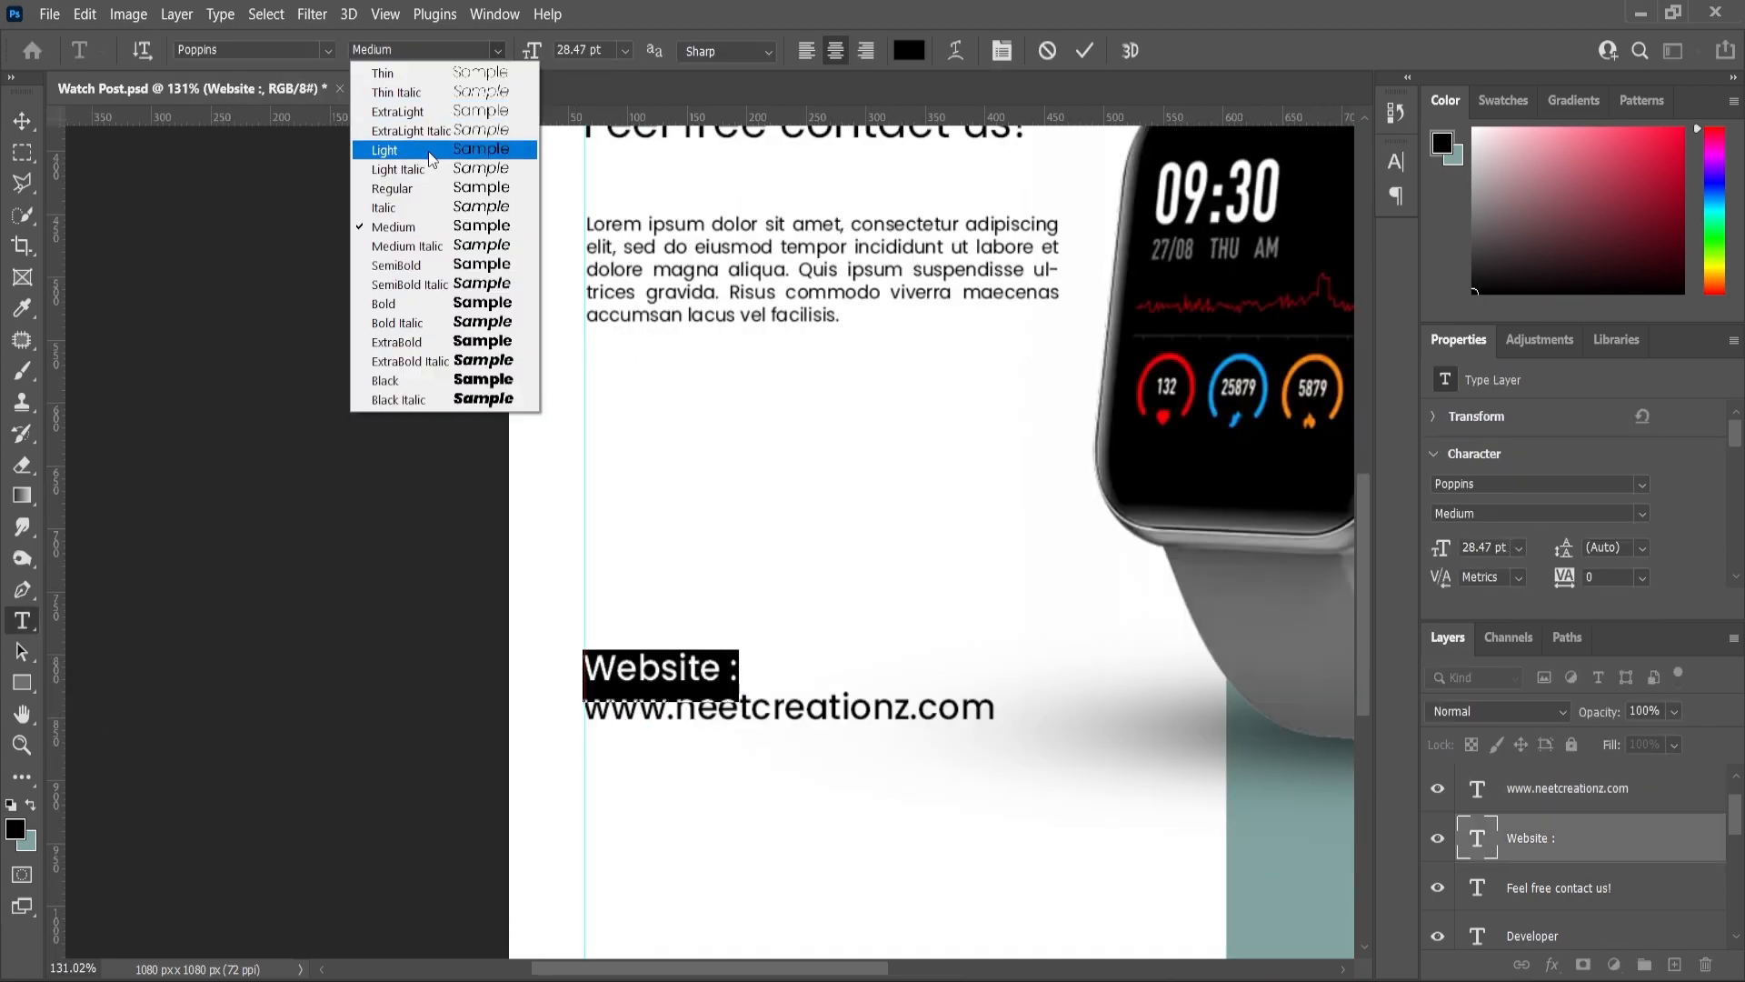
{"action": "left_click", "coordinate": [400, 264]}
{"action": "left_click", "coordinate": [22, 120]}
{"action": "left_click", "coordinate": [725, 494]}
- Shrink the URL slightly and left-align it with the Website heading
{"action": "scroll", "coordinate": [717, 707], "scroll_direction": "up", "scroll_amount": 1}
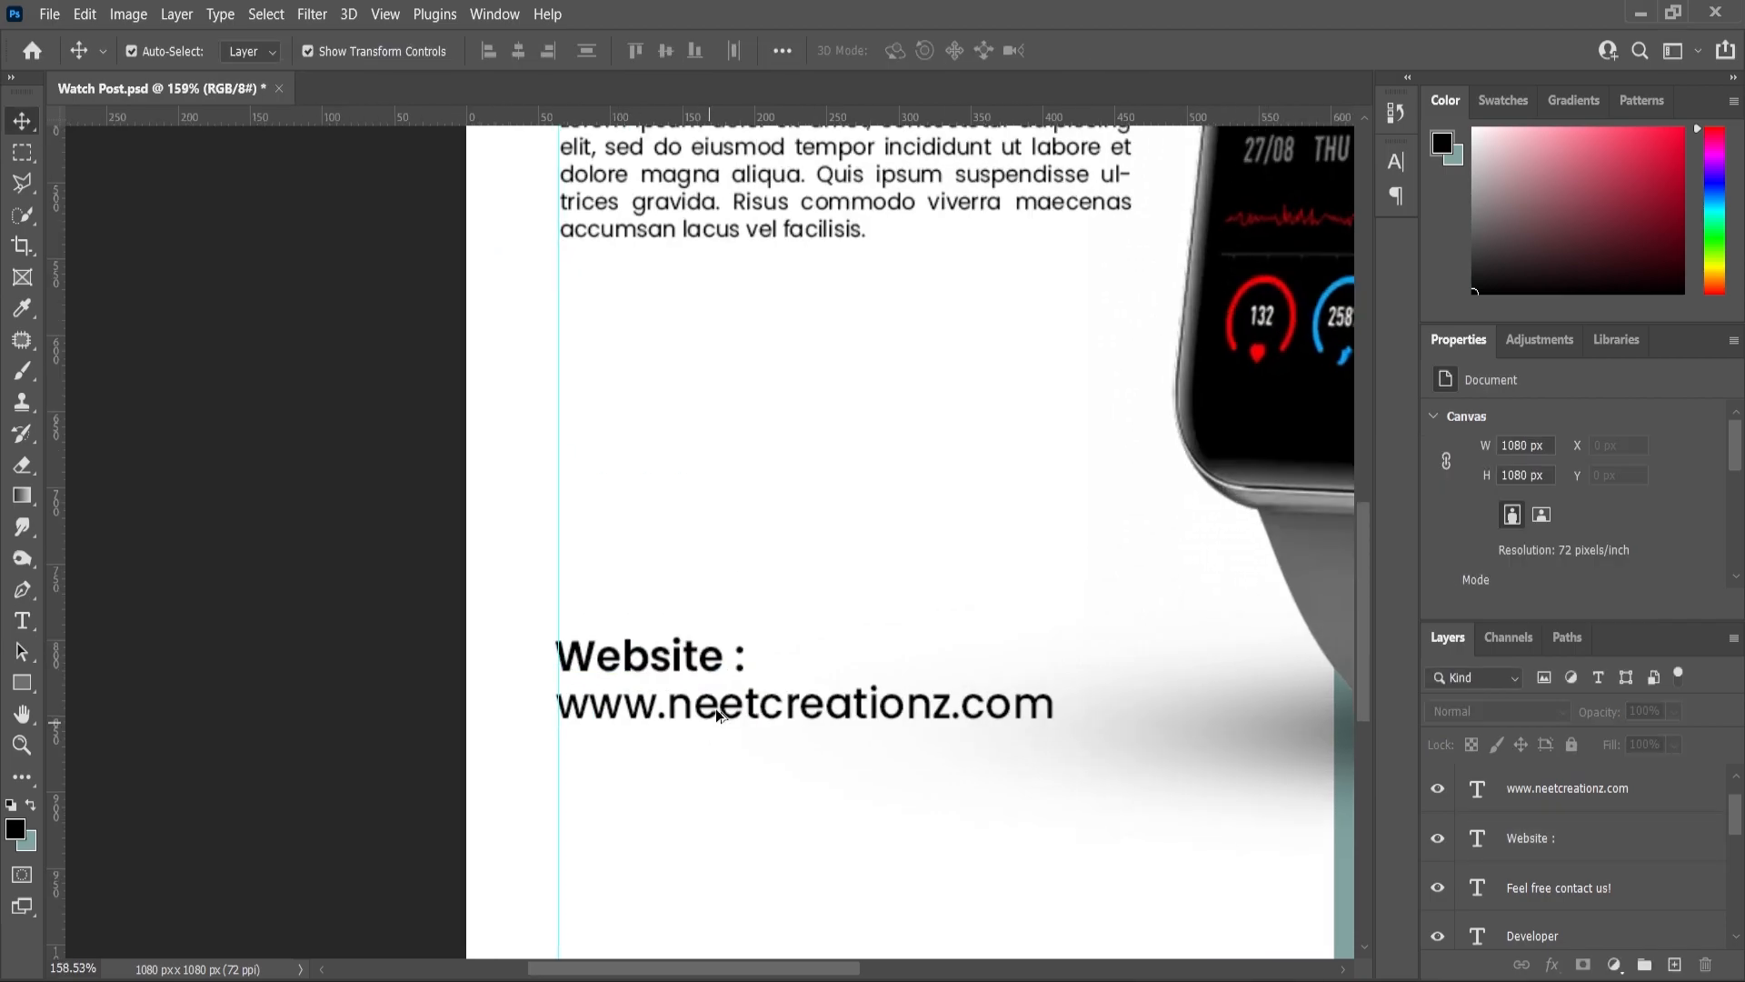
{"action": "left_click", "coordinate": [716, 707]}
{"action": "left_click_drag", "start_coordinate": [1052, 701], "coordinate": [1022, 713]}
{"action": "left_click", "coordinate": [22, 124]}
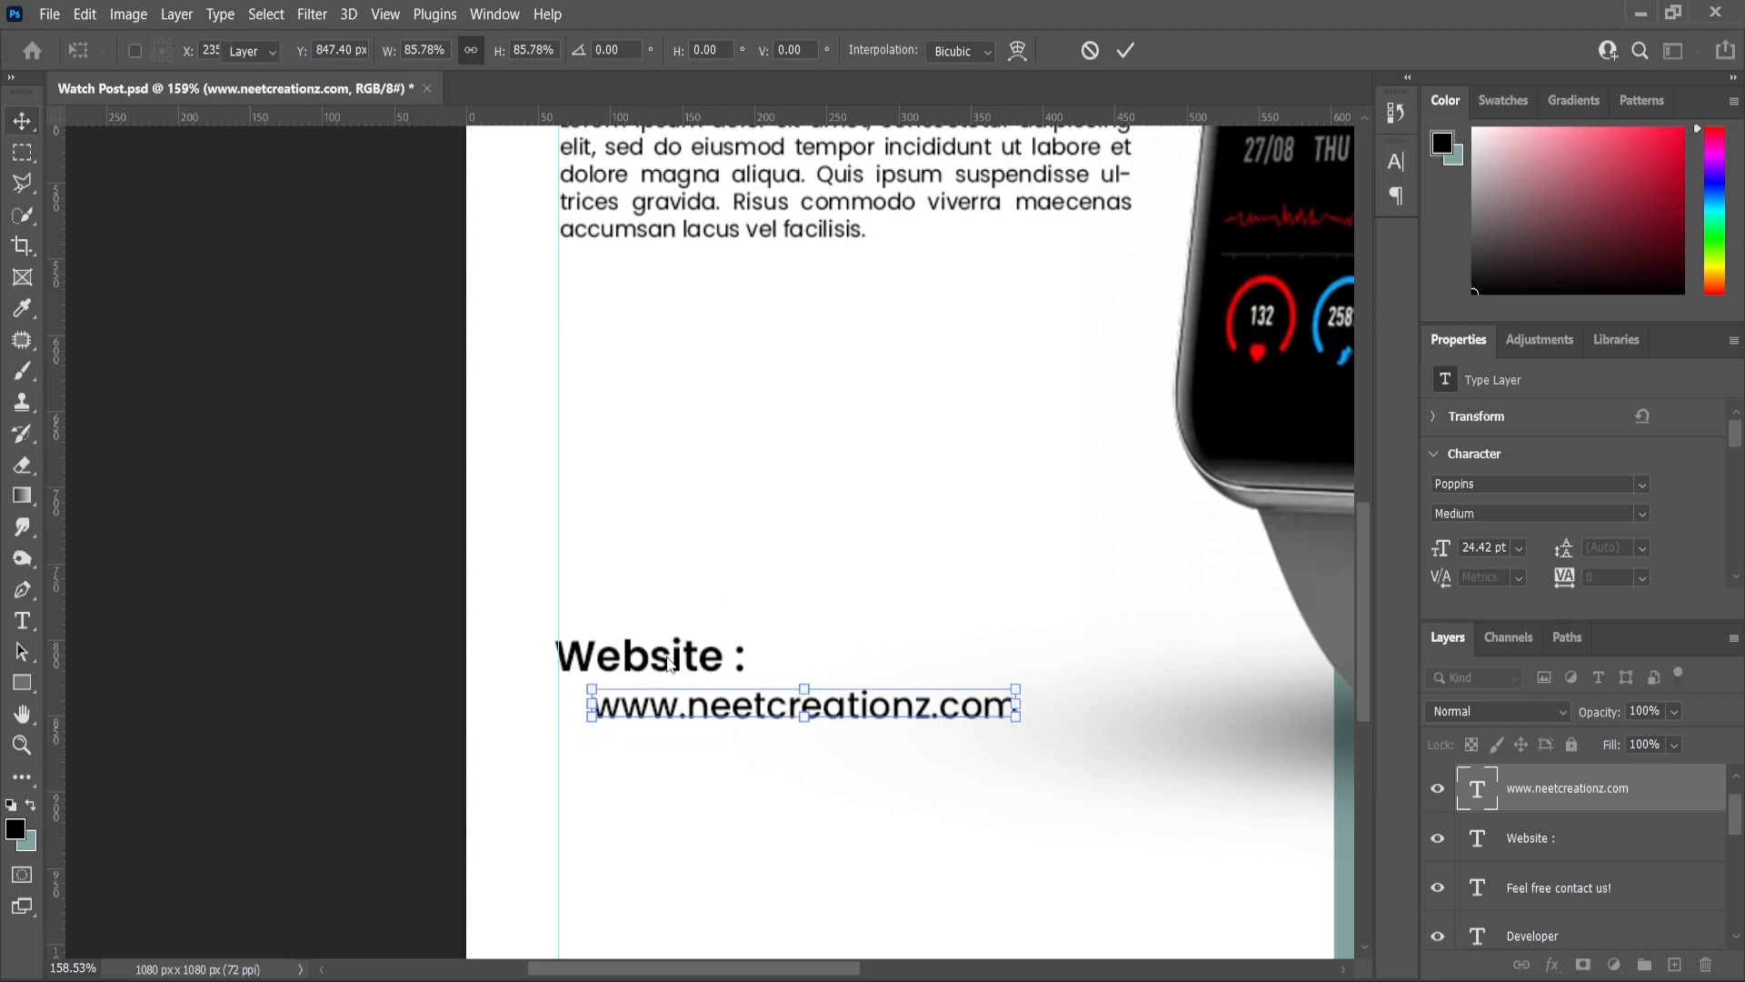
{"action": "left_click", "coordinate": [648, 654], "text": "shift"}
{"action": "left_click", "coordinate": [488, 51]}
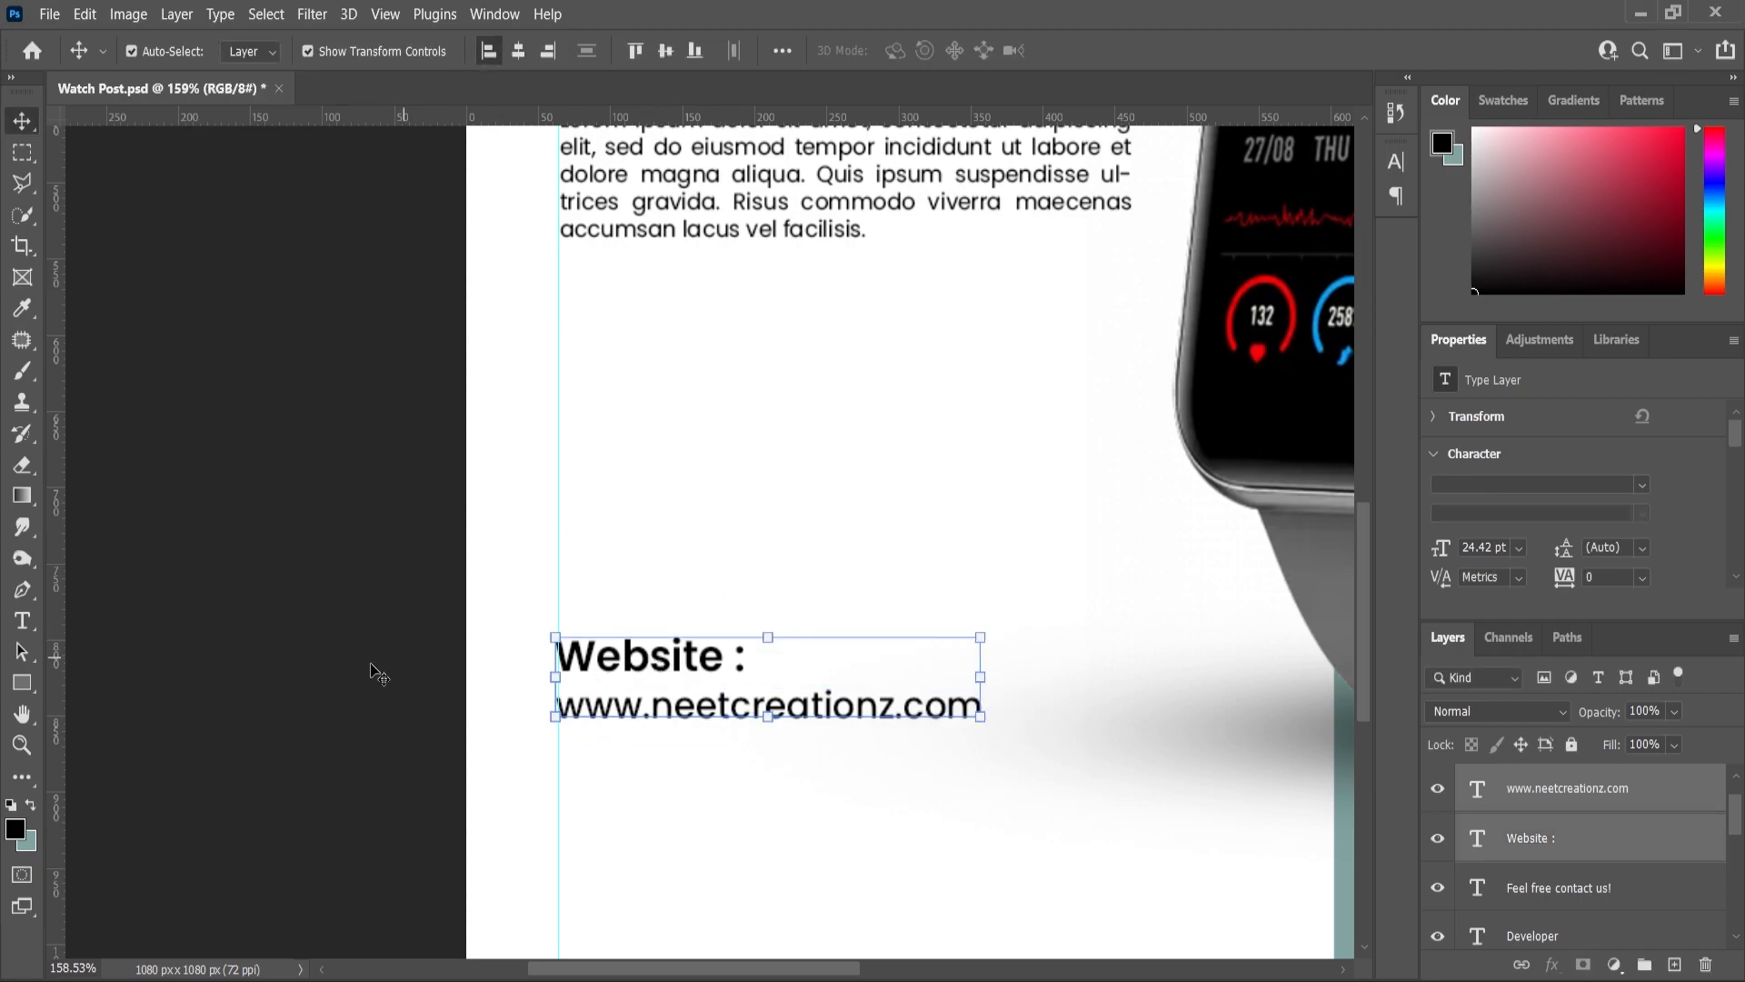
- Duplicate the heading and URL pair and place the copies 84 px lower
{"action": "left_click_drag", "start_coordinate": [1571, 797], "coordinate": [1679, 963]}
{"action": "left_click_drag", "start_coordinate": [655, 682], "coordinate": [654, 803]}
{"action": "scroll", "coordinate": [764, 588], "scroll_direction": "down", "scroll_amount": 4}
- Rename the lower copied heading from 'Website' to 'Contact :'
{"action": "left_click", "coordinate": [182, 636]}
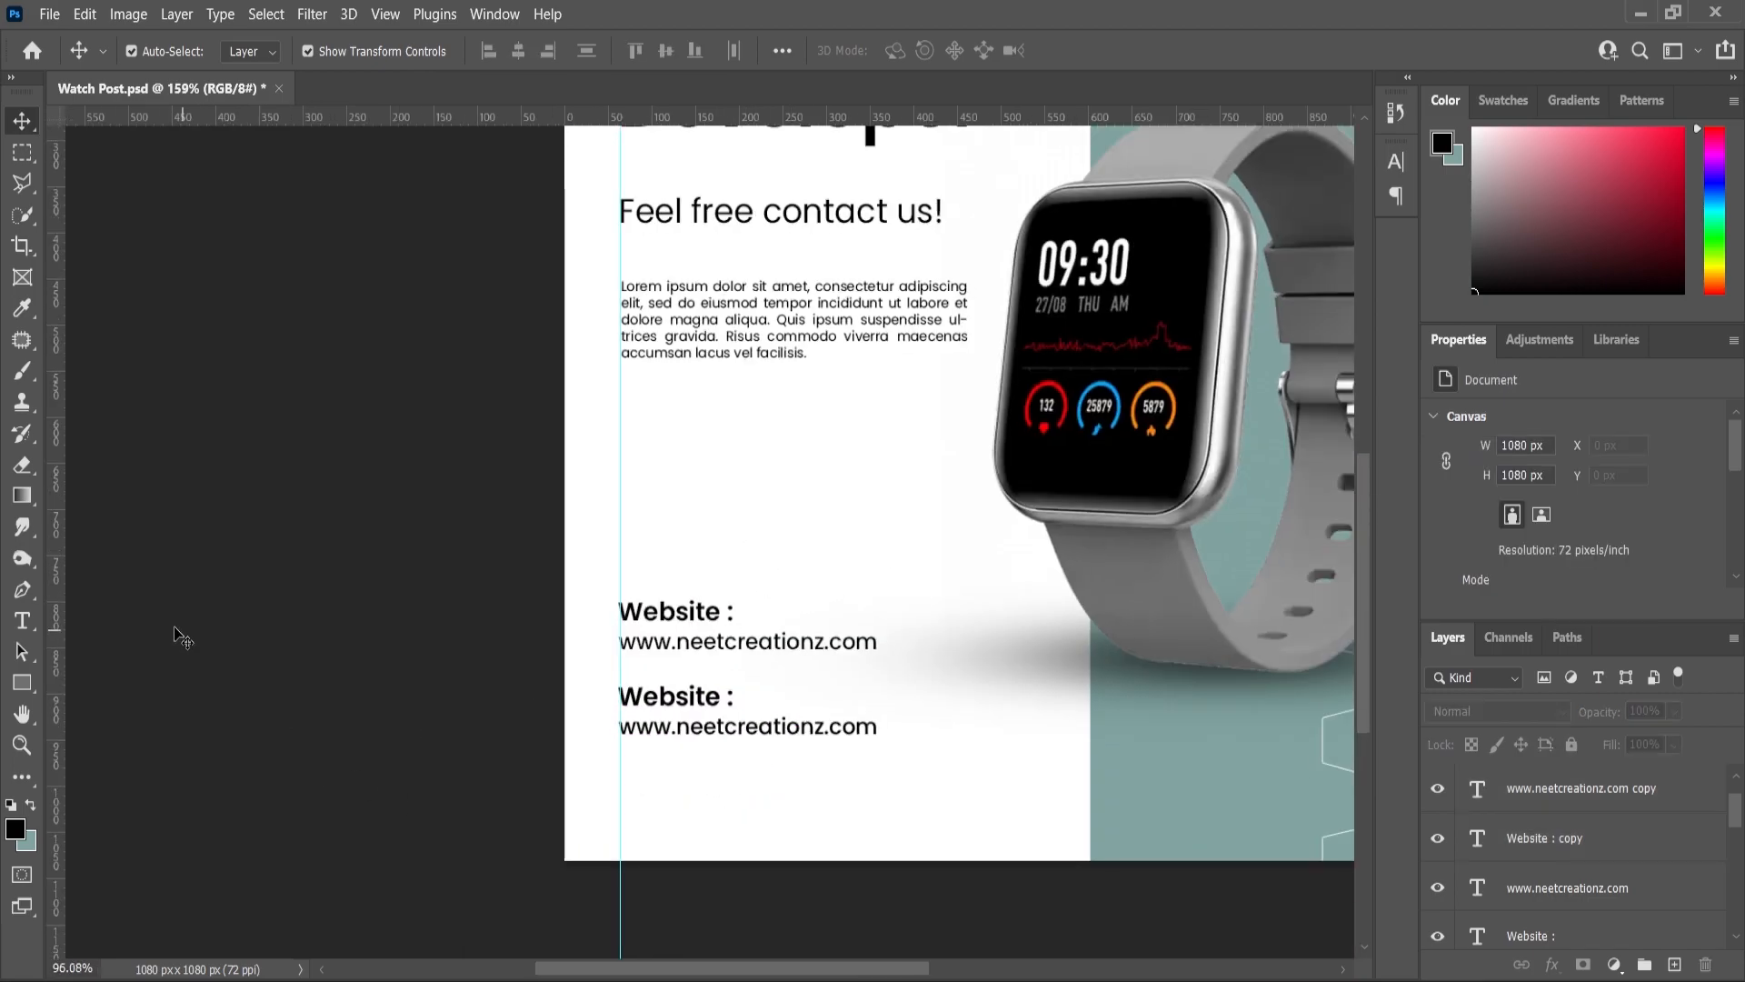
{"action": "left_click", "coordinate": [15, 624]}
{"action": "left_click", "coordinate": [682, 702]}
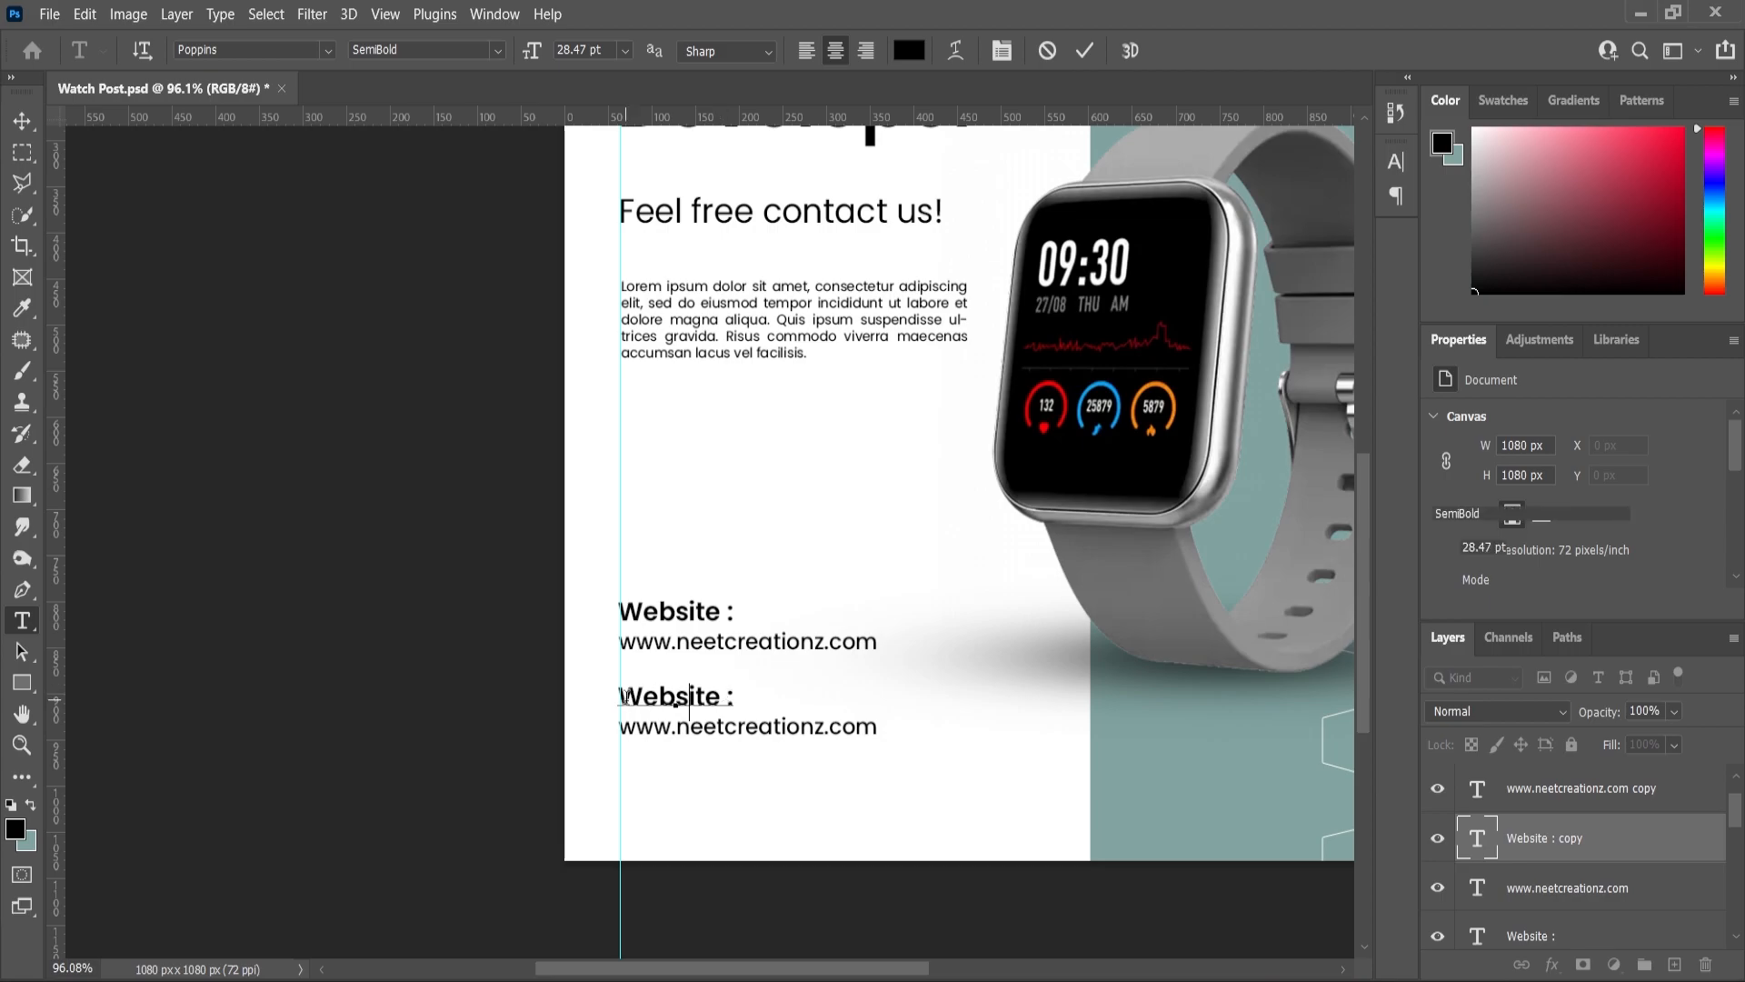
{"action": "double_click", "coordinate": [637, 712]}
{"action": "type", "text": "Phone"}
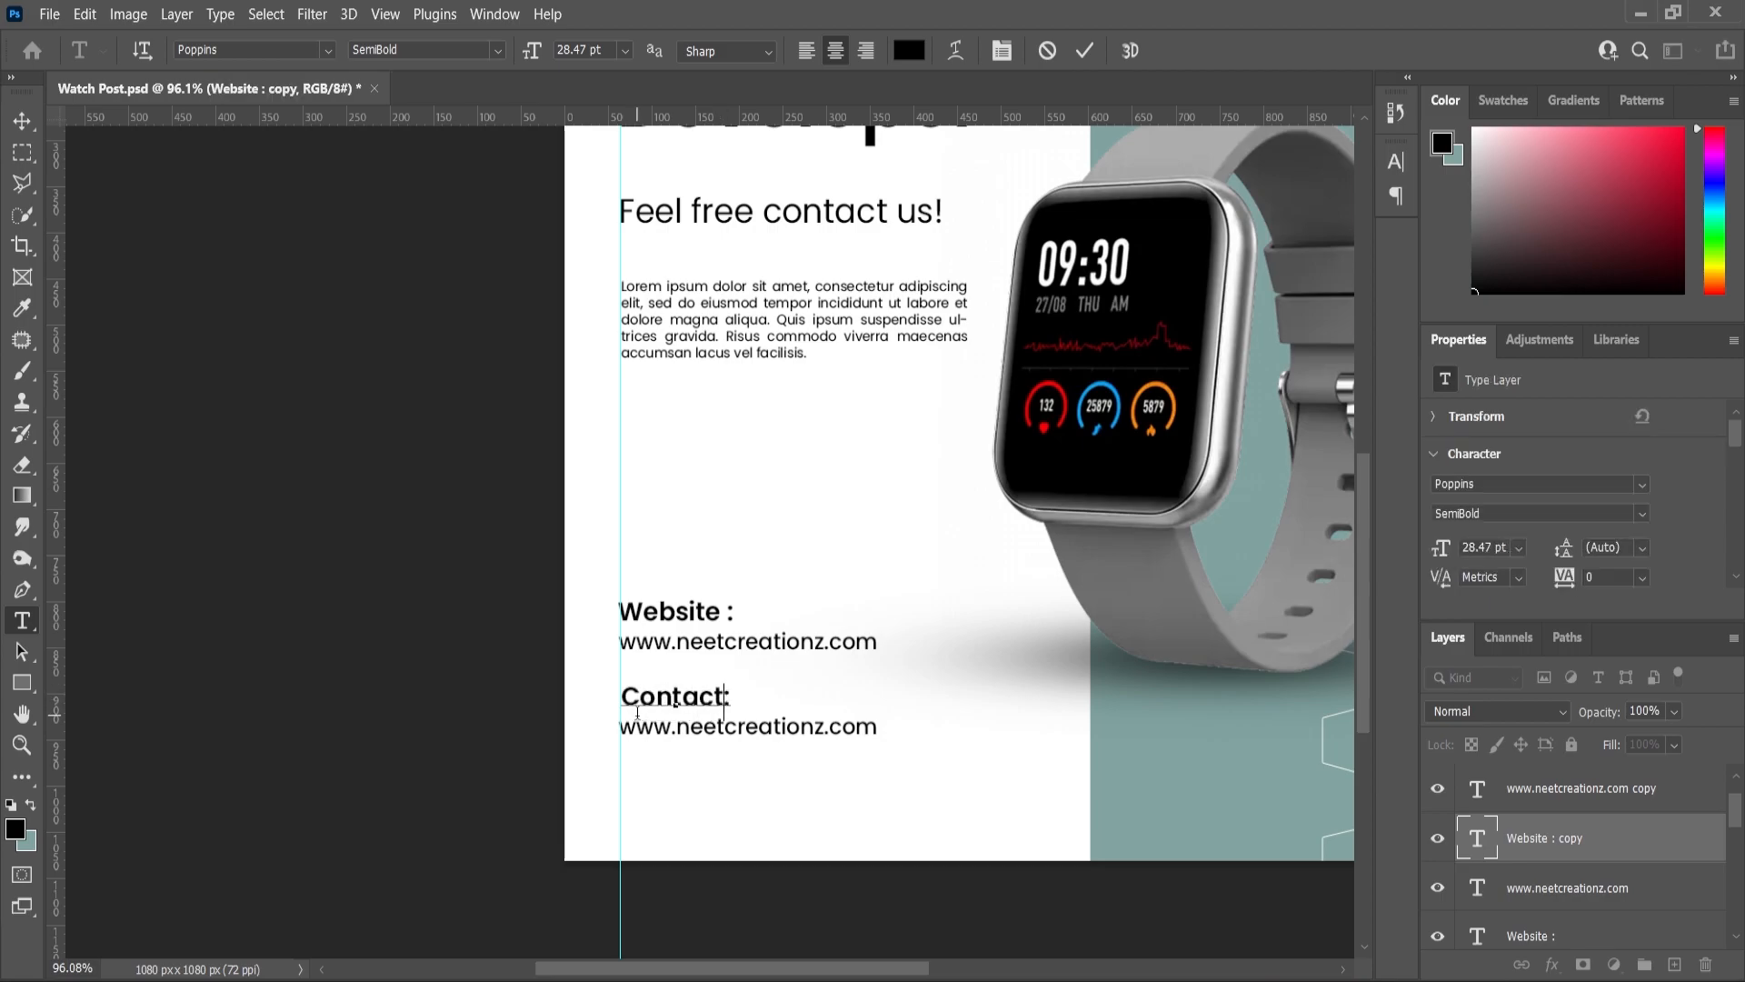
{"action": "left_click", "coordinate": [22, 750]}
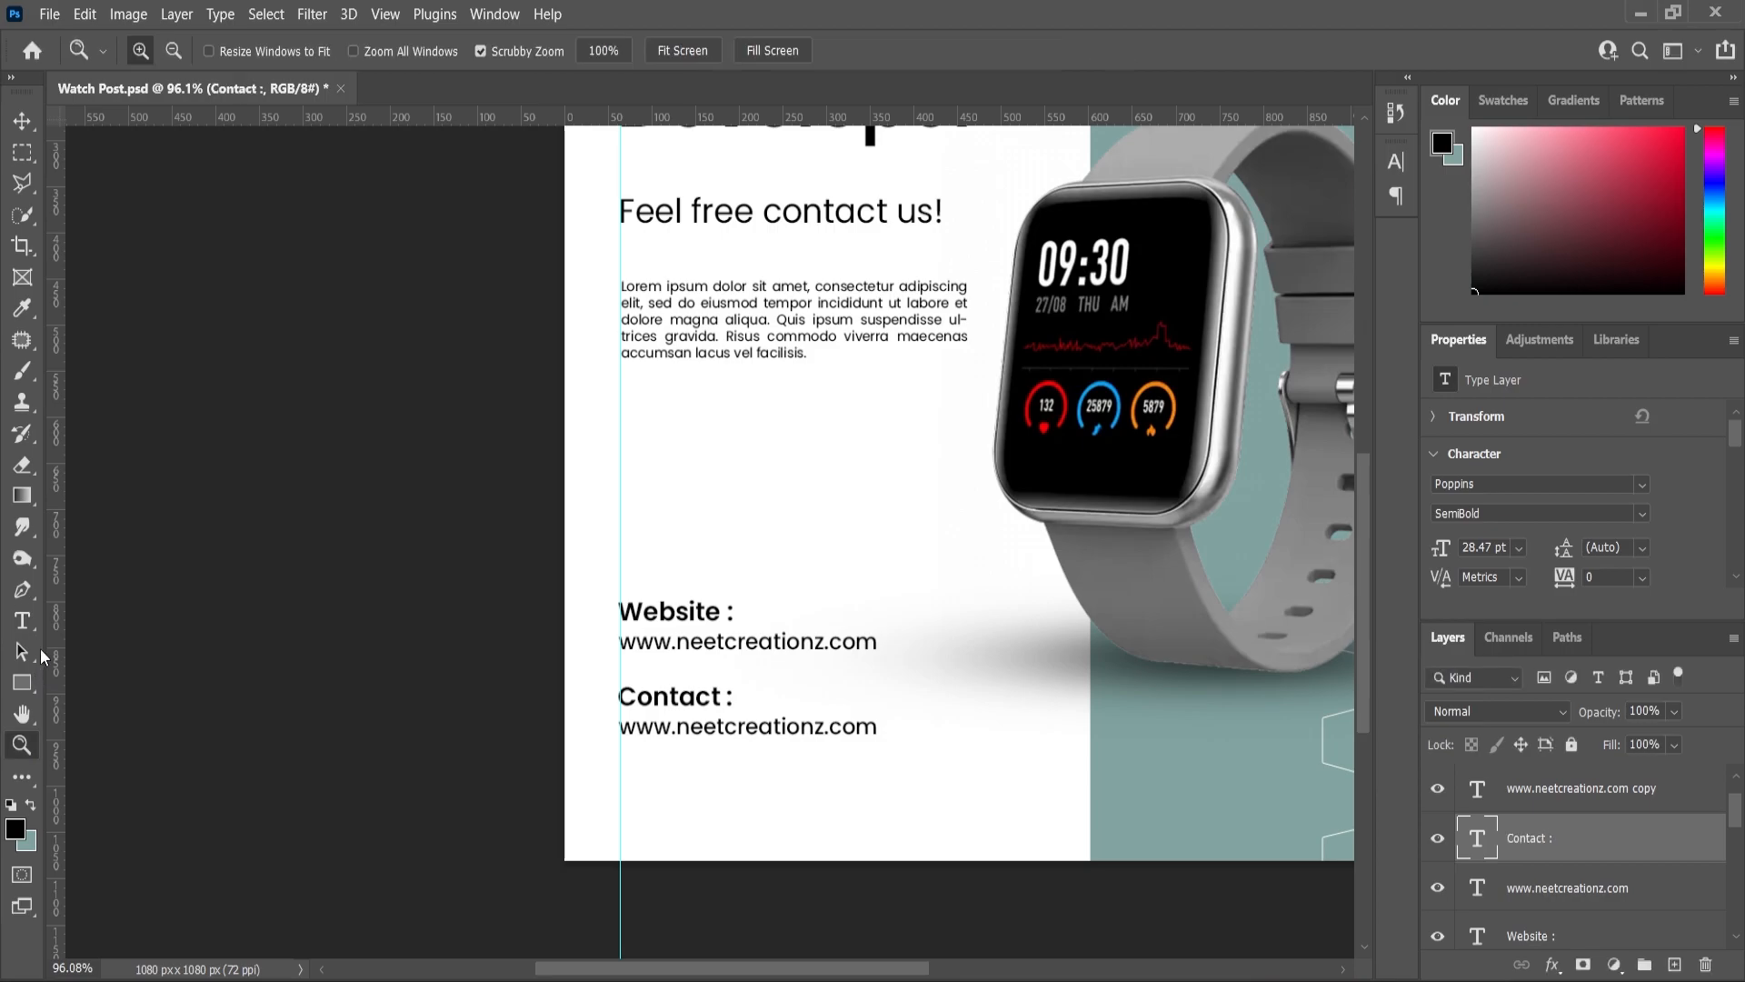
- Replace the lower URL text with the contact phone number
{"action": "left_click", "coordinate": [729, 734]}
{"action": "key", "text": "ctrl+a"}
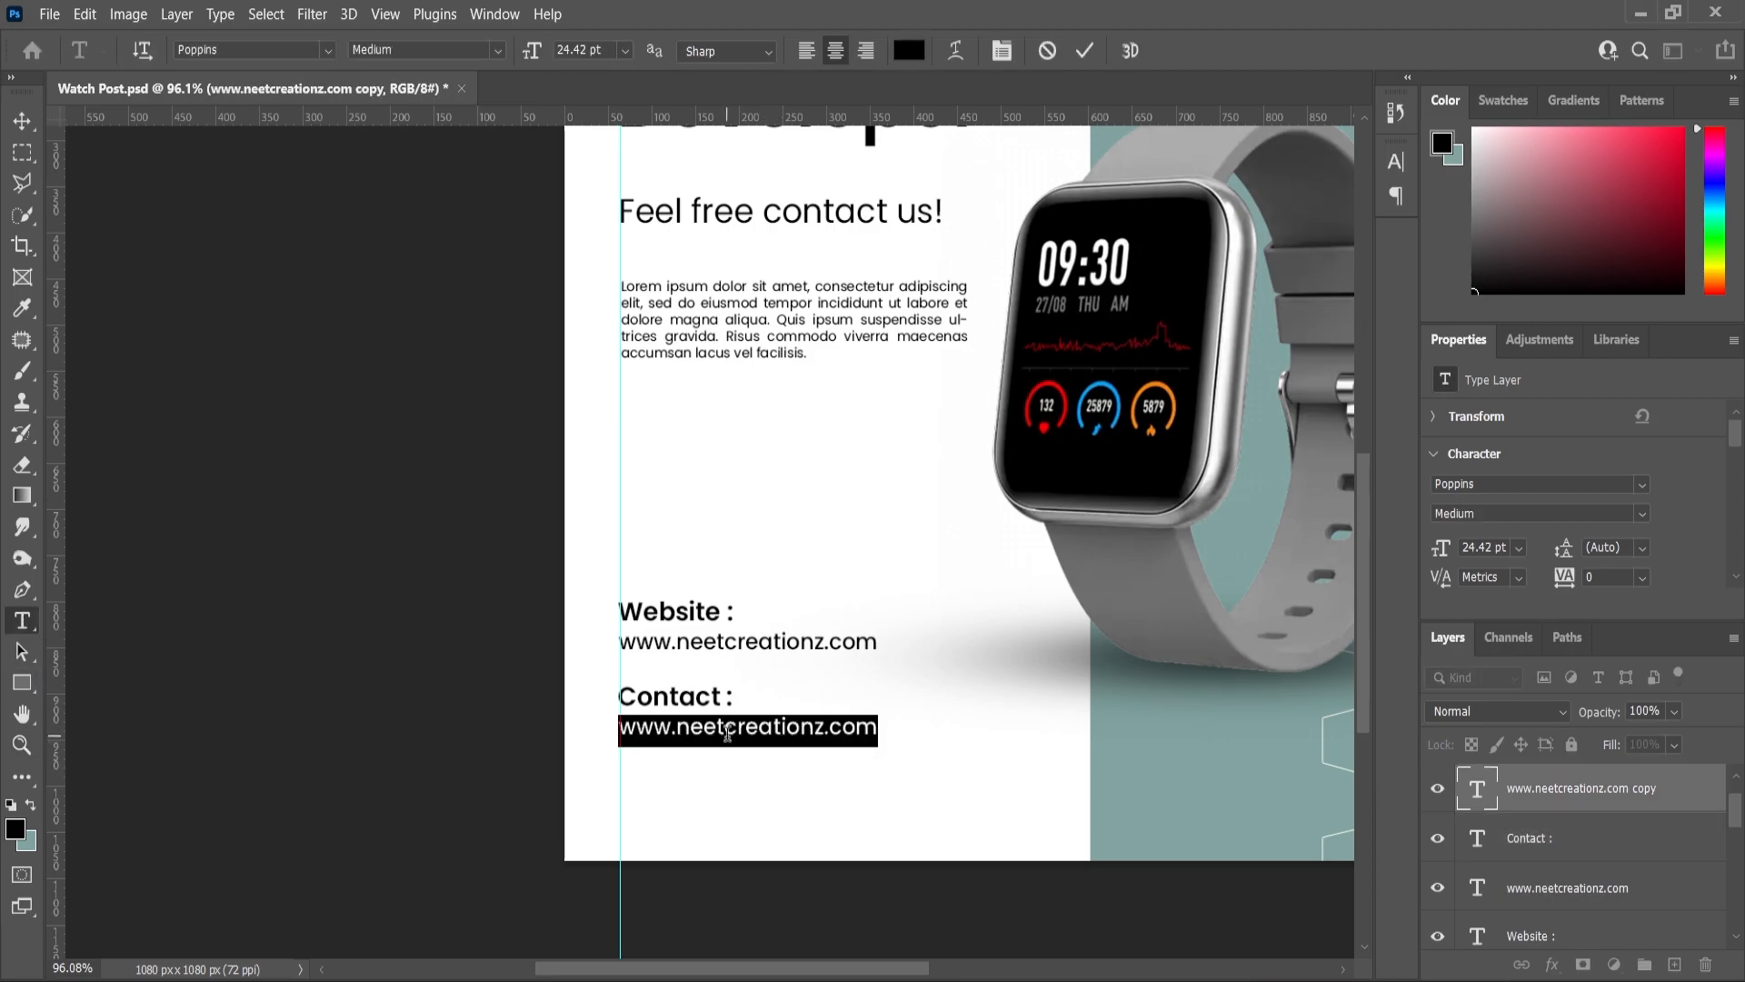
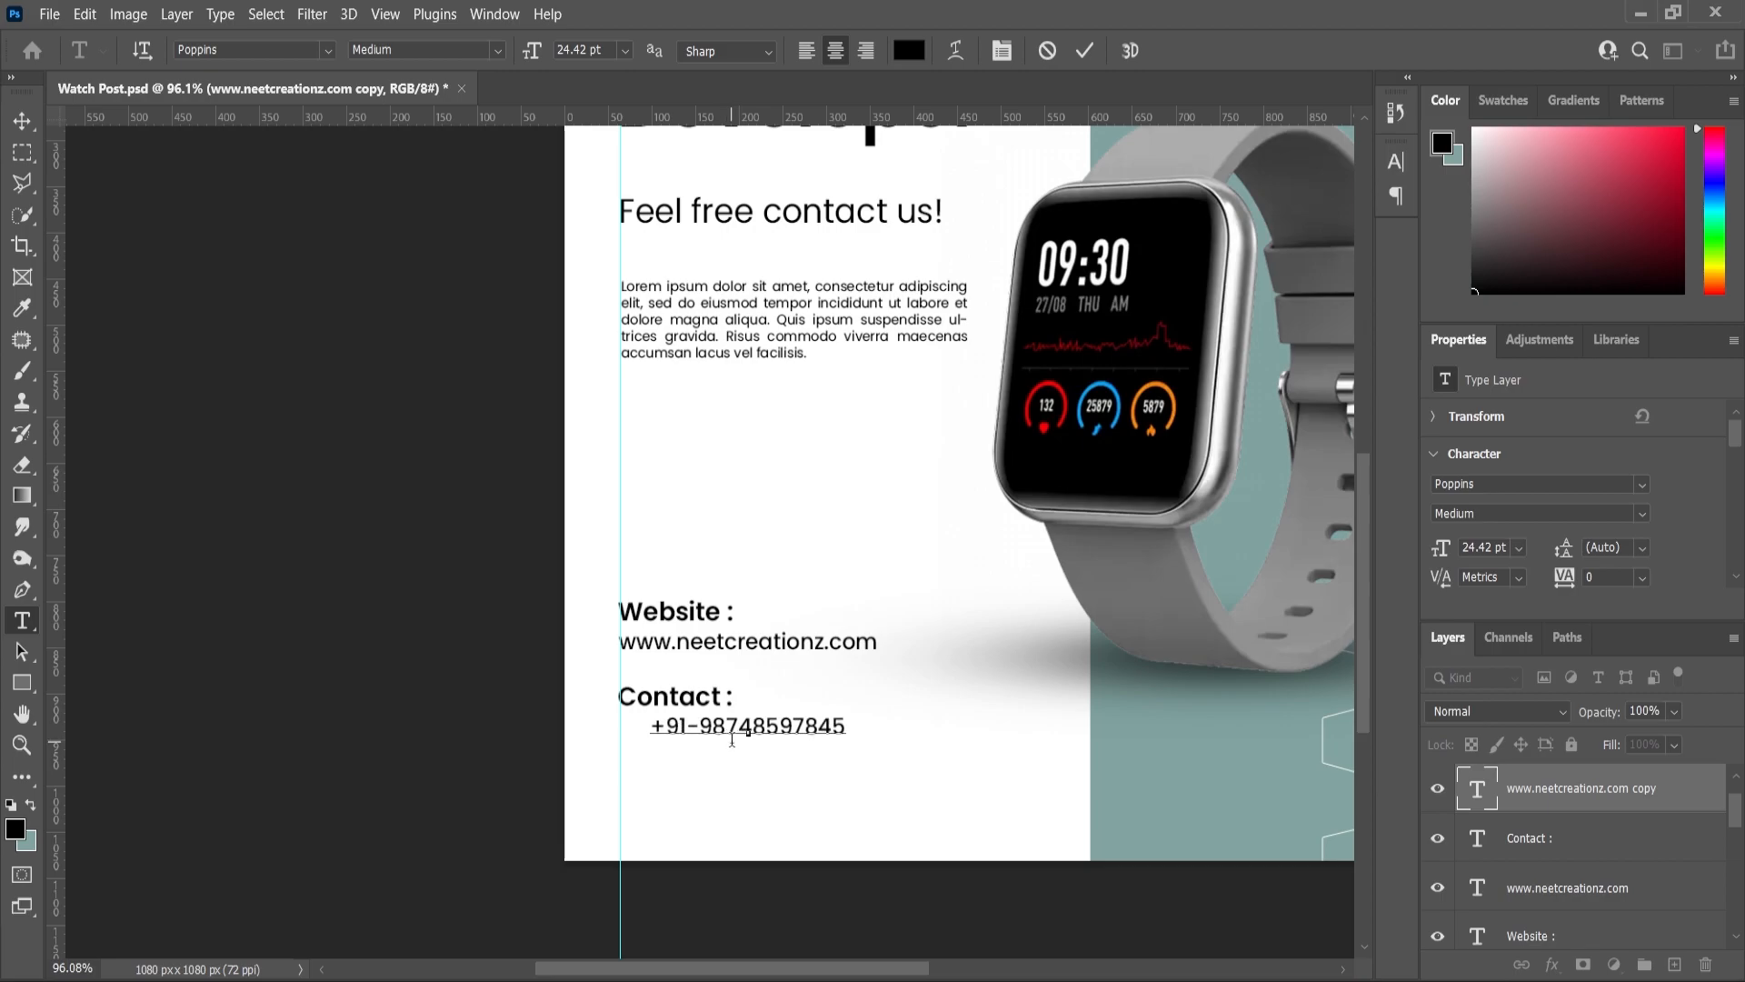
{"action": "left_click", "coordinate": [22, 120]}
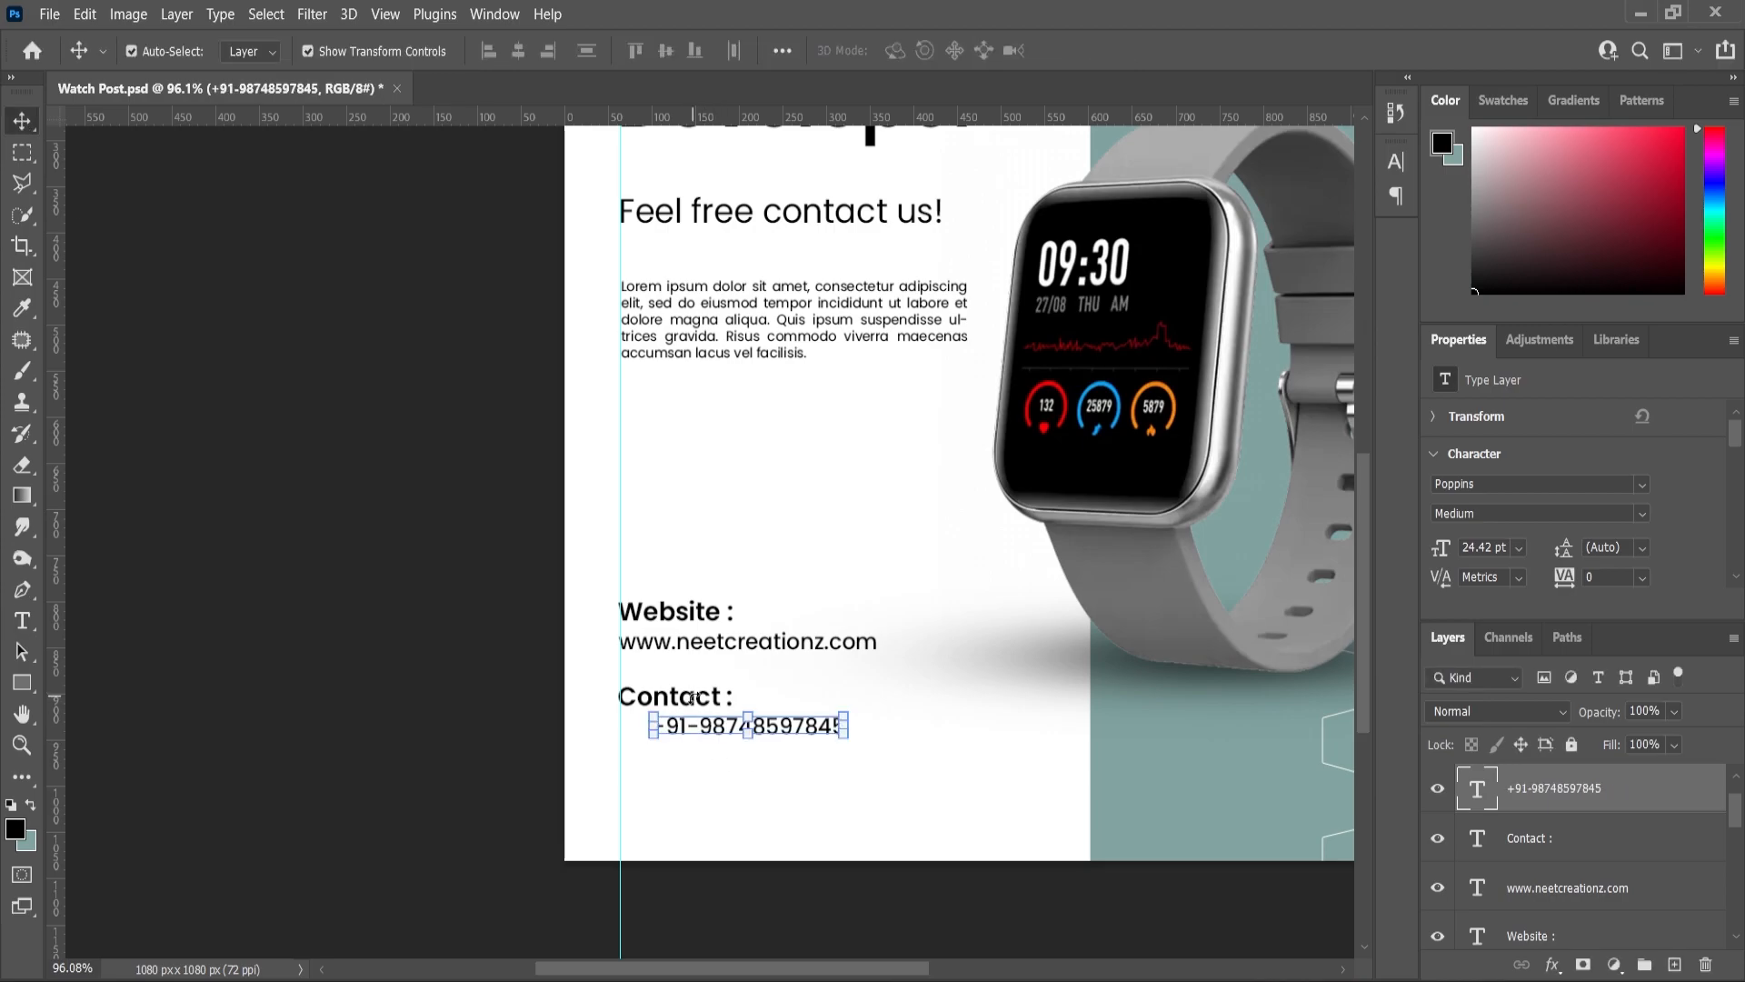
- Left-align the phone number with the Contact heading and duplicate both layers
{"action": "scroll", "coordinate": [1040, 599], "scroll_direction": "up", "scroll_amount": 3}
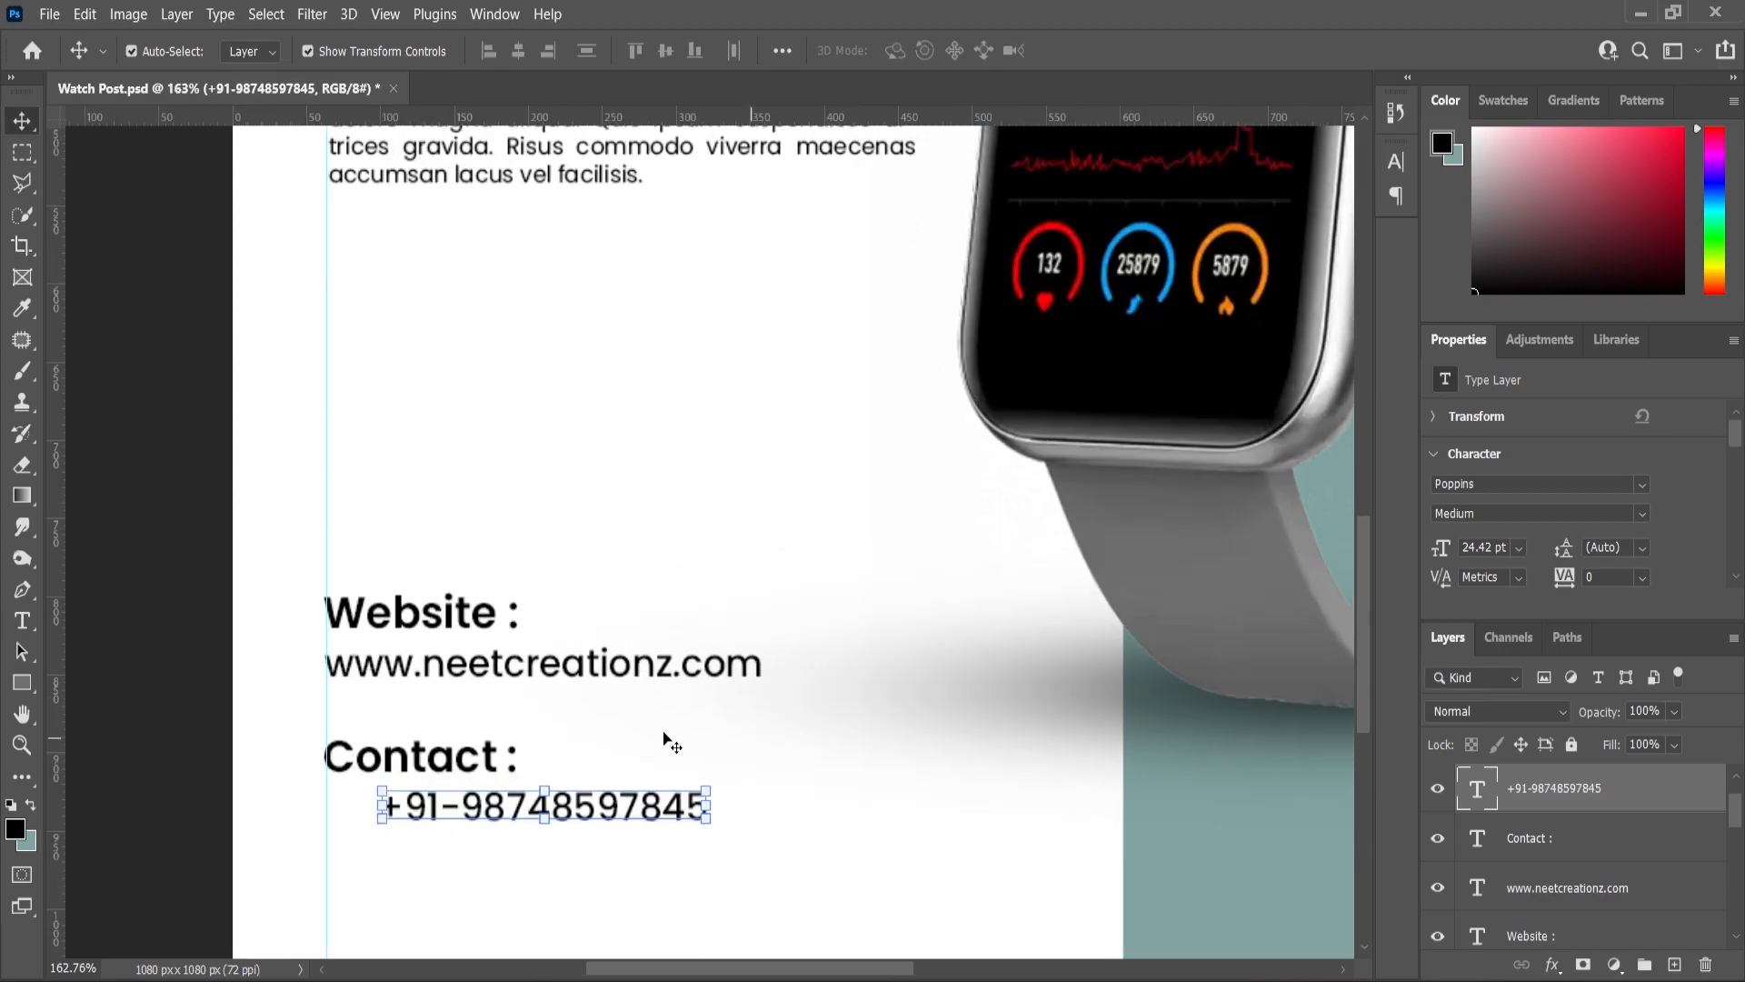
{"action": "left_click", "coordinate": [468, 767], "text": "shift"}
{"action": "left_click", "coordinate": [488, 51]}
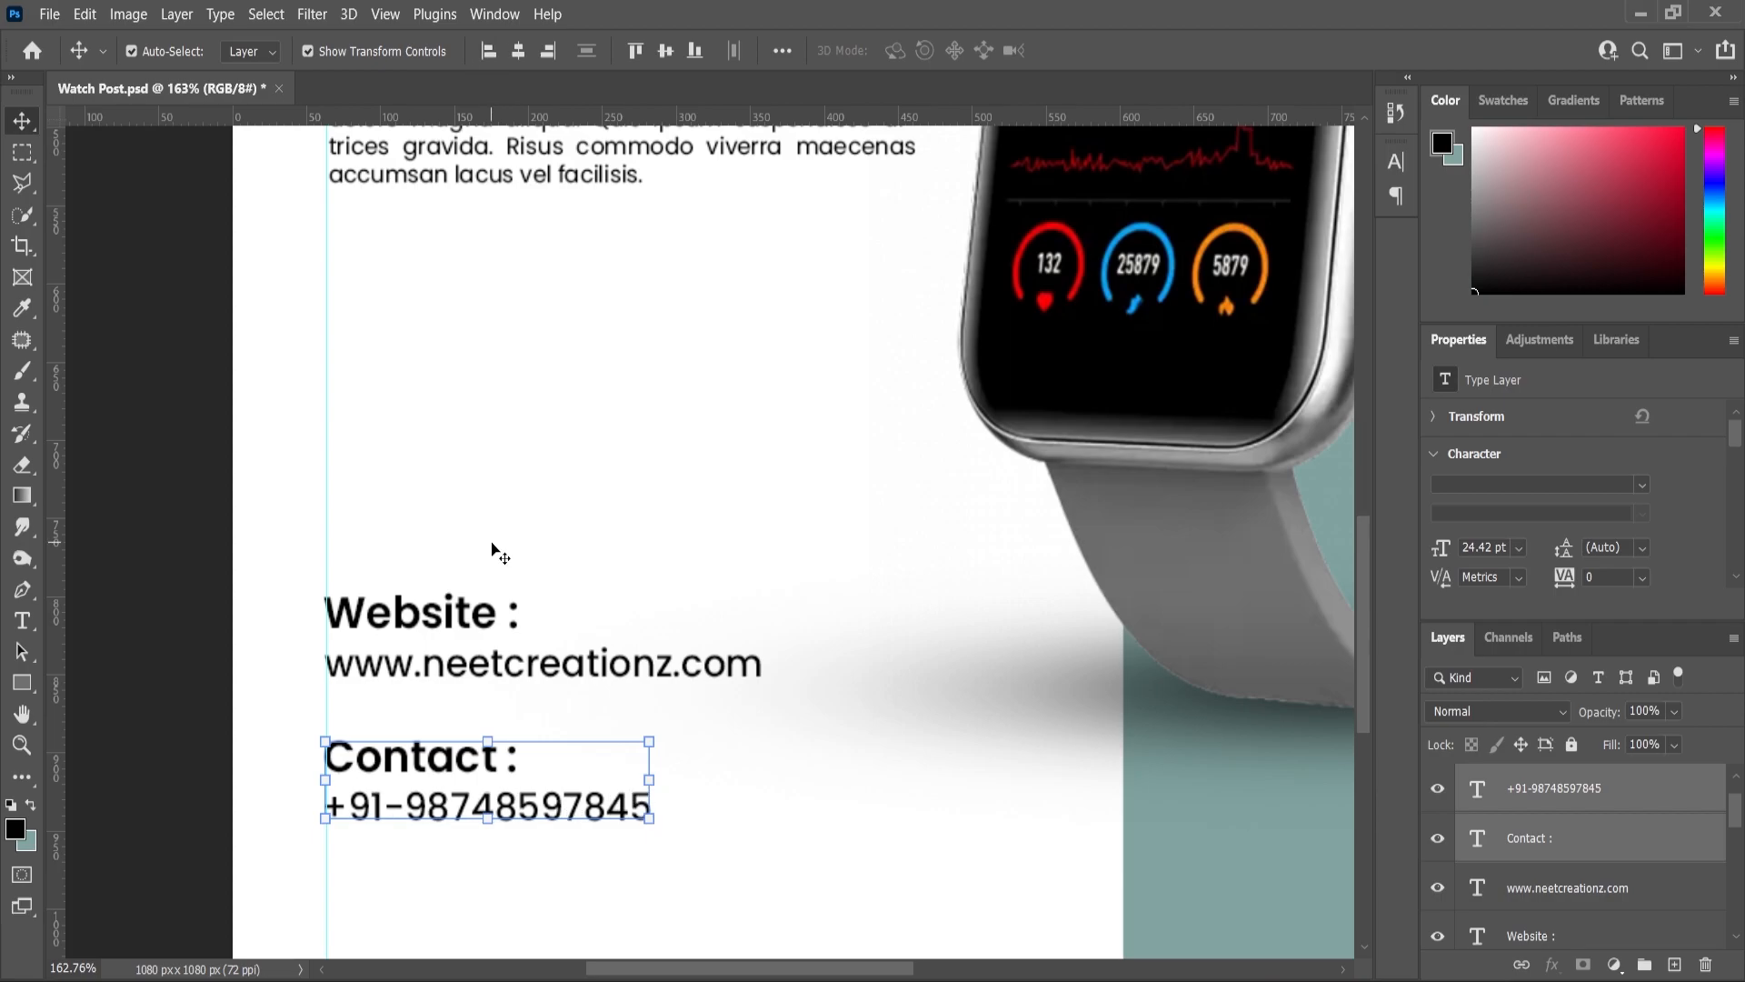
{"action": "left_click_drag", "start_coordinate": [1583, 832], "coordinate": [1670, 962]}
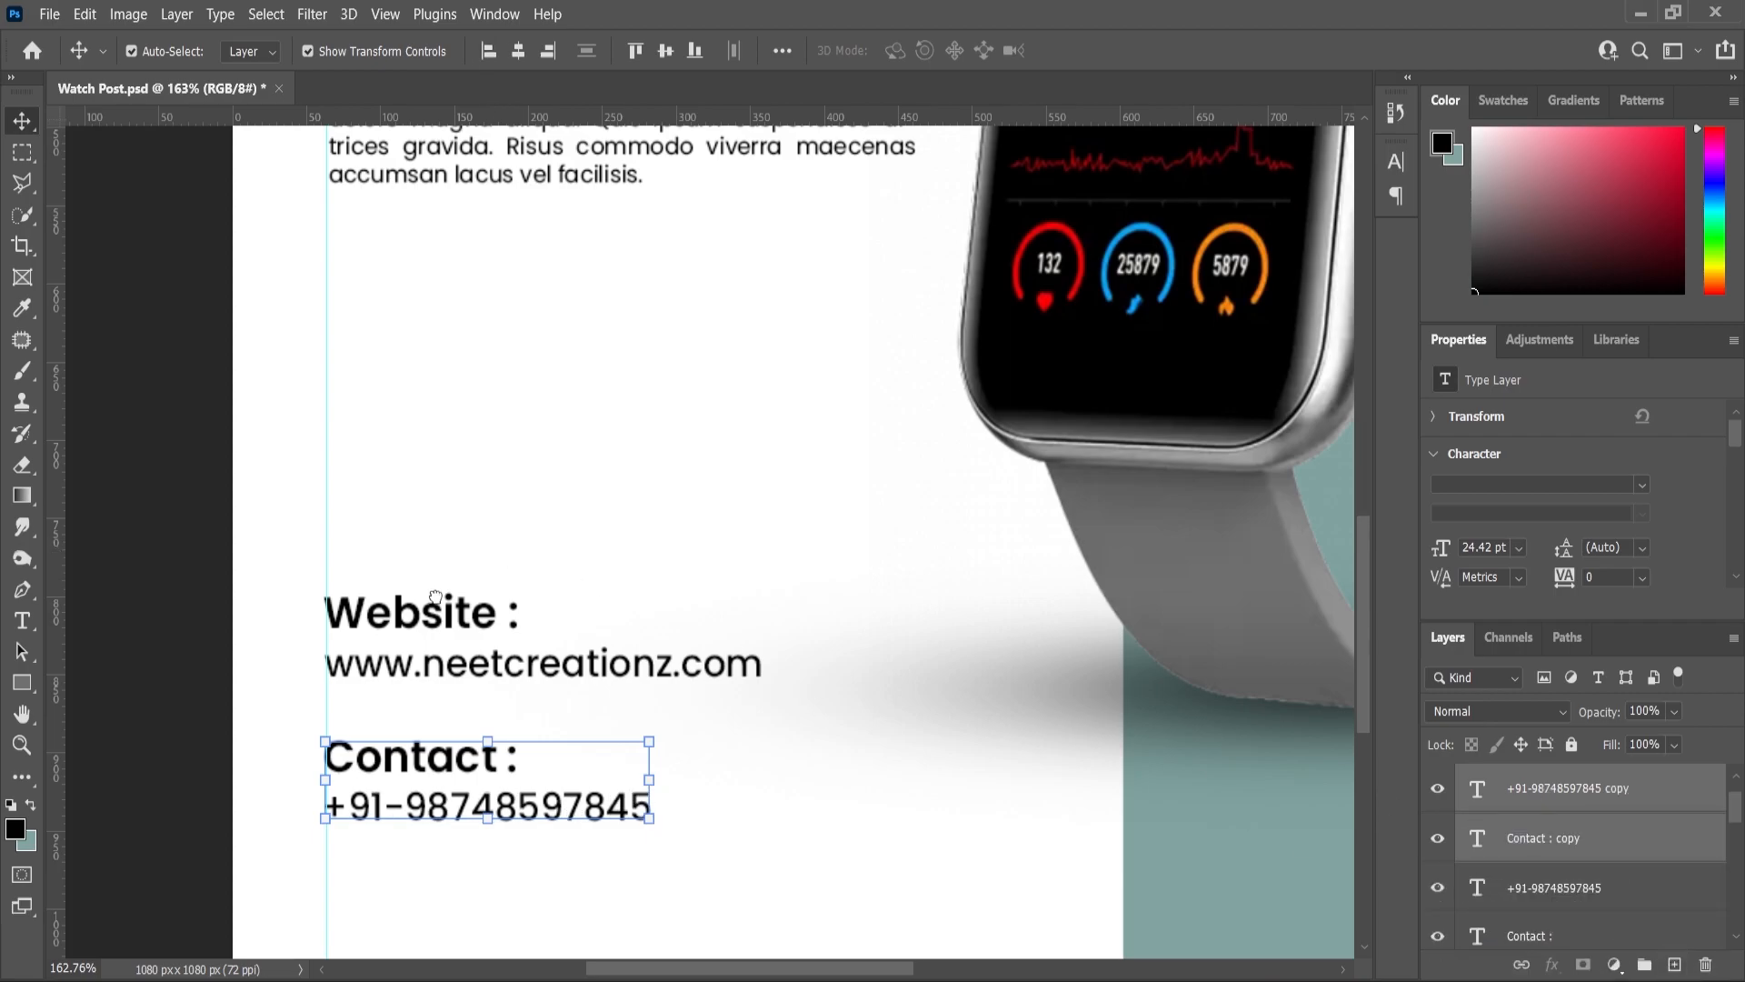
- Move the duplicated contact pair 78 px lower and retype its heading as 'Email :', aligned to the guide
{"action": "scroll", "coordinate": [400, 775], "scroll_direction": "down", "scroll_amount": 1}
{"action": "scroll", "coordinate": [390, 690], "scroll_direction": "up", "scroll_amount": 2}
{"action": "left_click_drag", "start_coordinate": [377, 592], "coordinate": [373, 737]}
{"action": "left_click", "coordinate": [27, 627]}
{"action": "left_click_drag", "start_coordinate": [532, 727], "coordinate": [341, 732]}
{"action": "type", "text": "Email"}
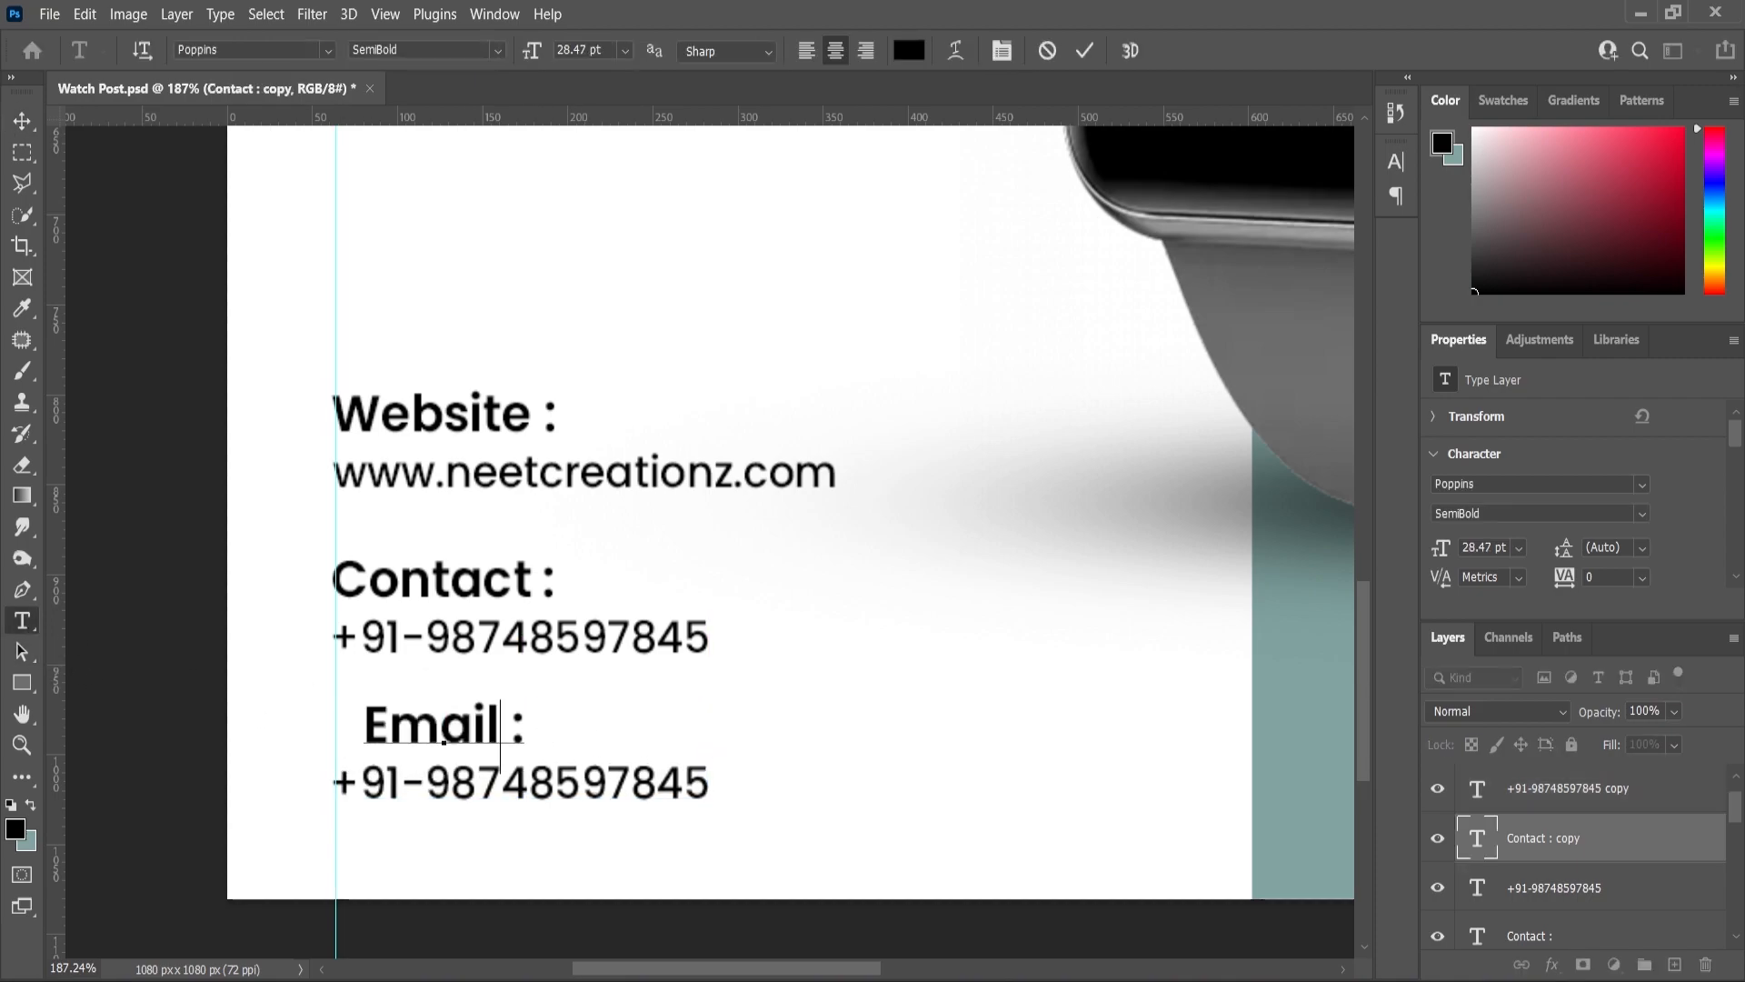
{"action": "left_click", "coordinate": [23, 121]}
{"action": "left_click_drag", "start_coordinate": [412, 741], "coordinate": [381, 741]}
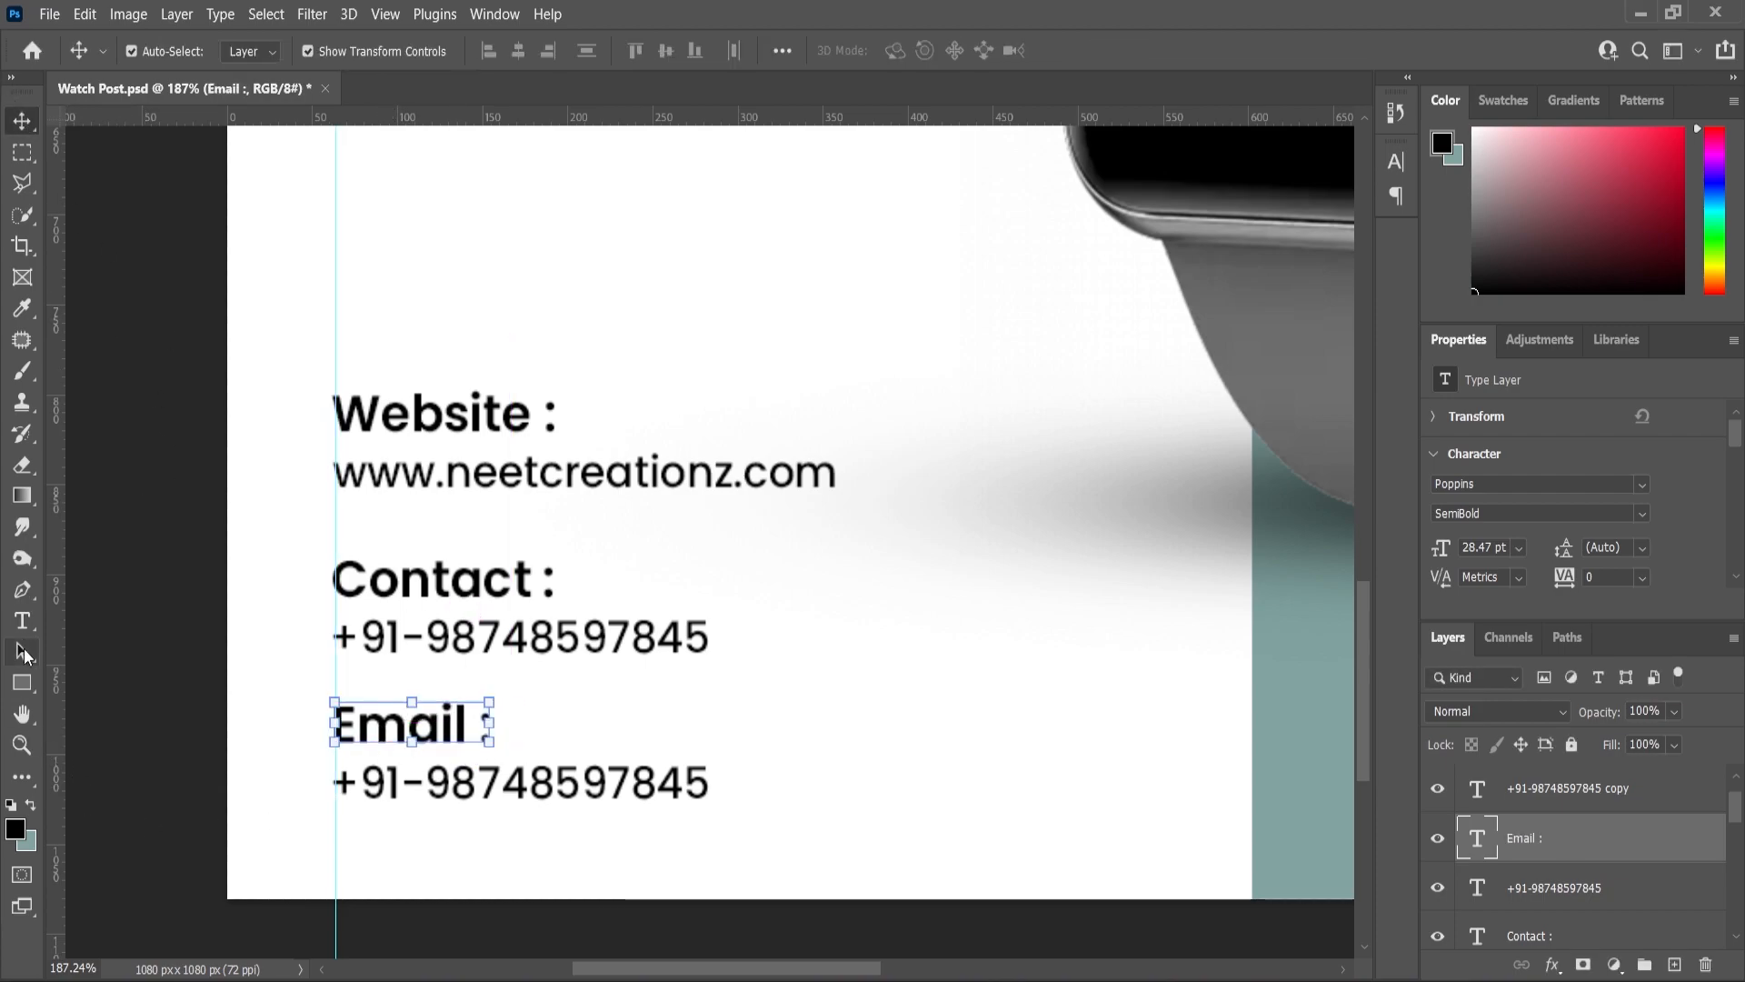
- Replace the copied phone number with the contact e-mail address
{"action": "left_click", "coordinate": [23, 621]}
{"action": "left_click", "coordinate": [406, 789]}
{"action": "key", "text": "ctrl+a"}
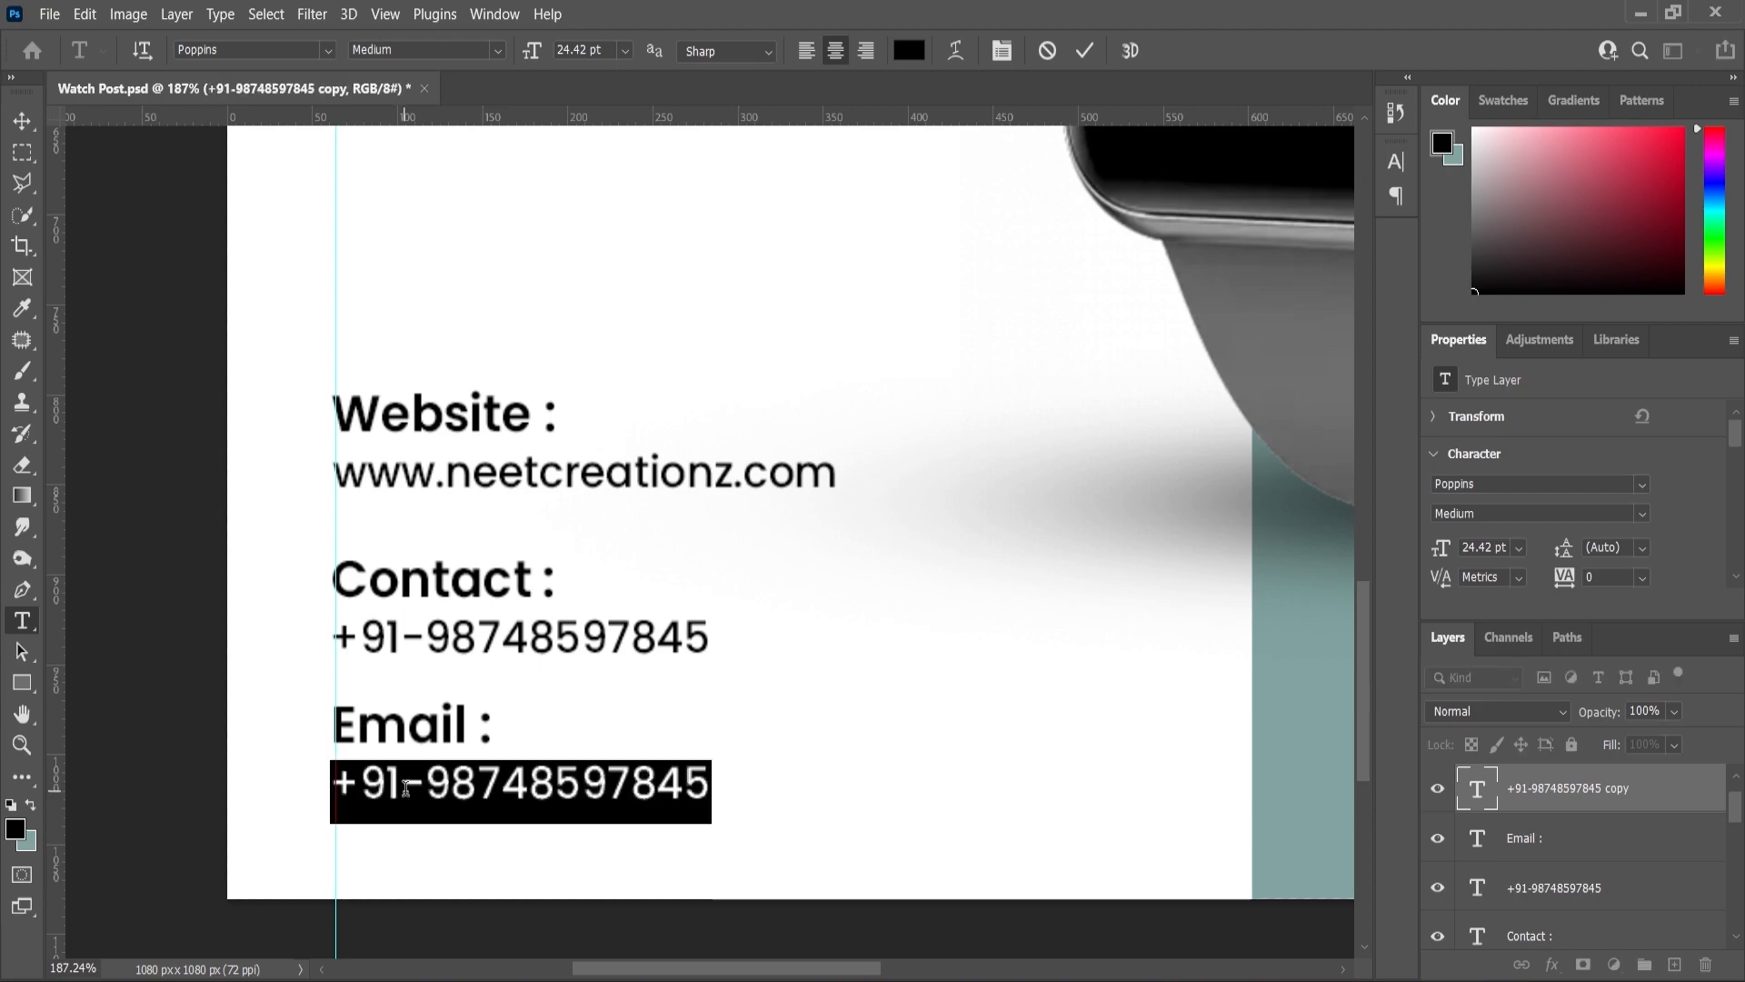
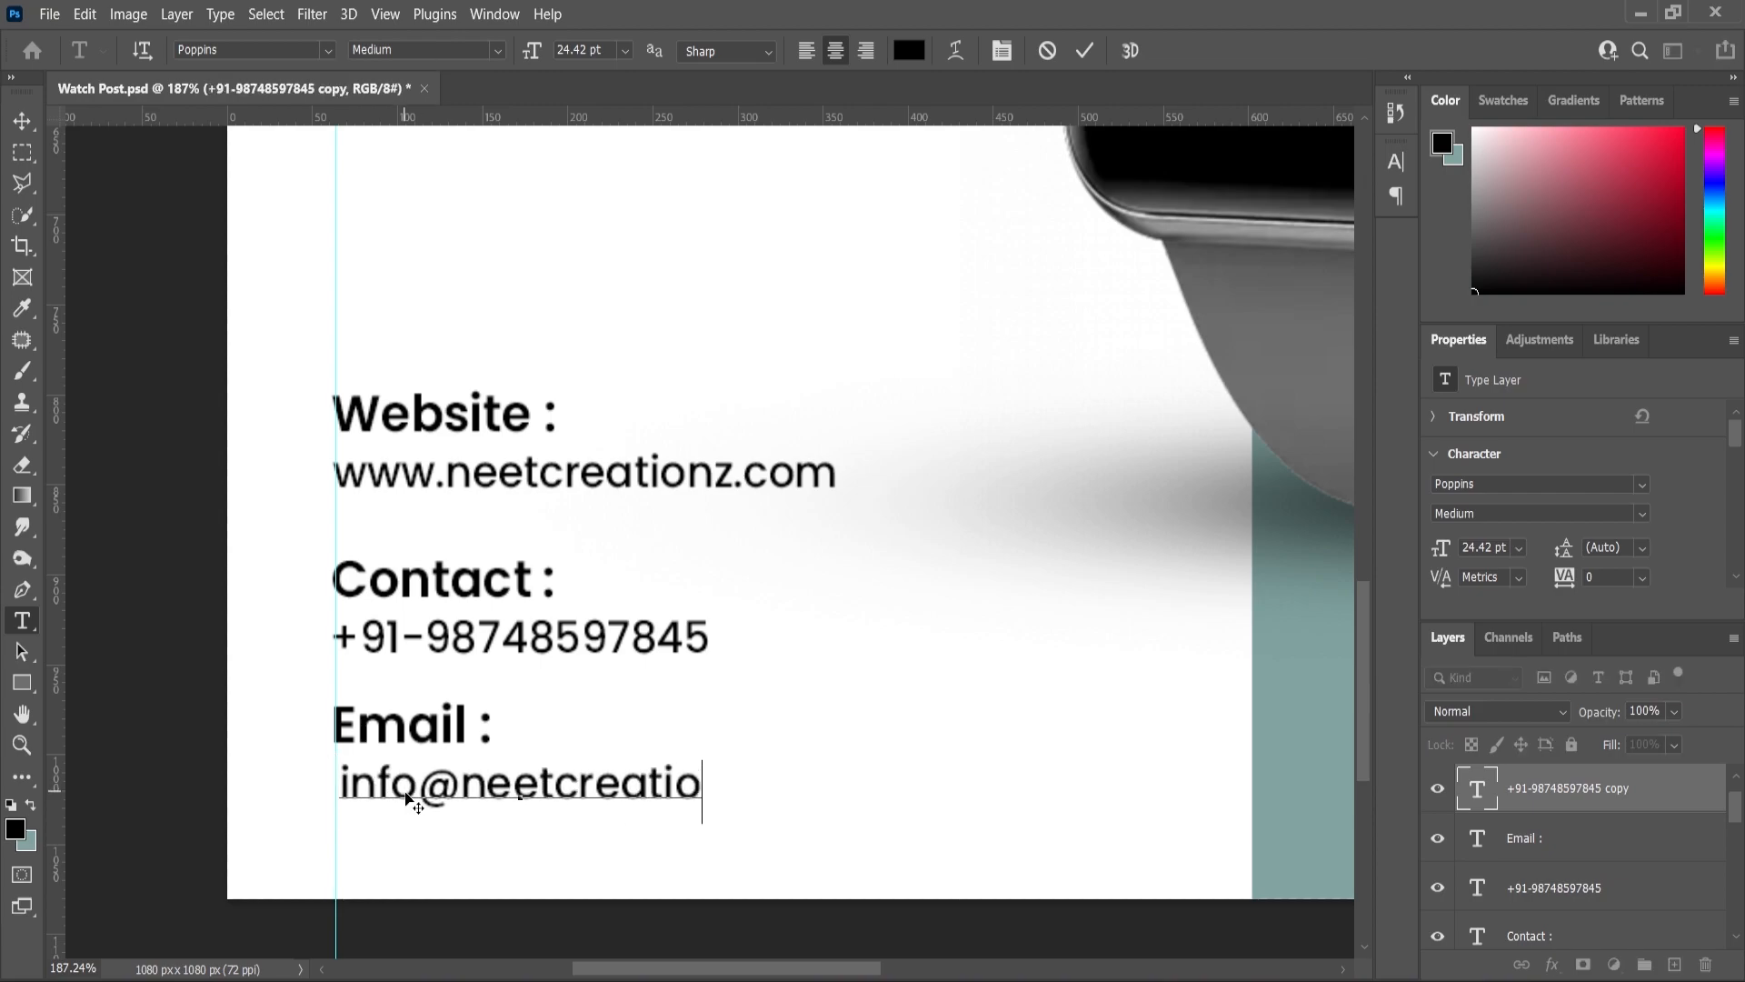
{"action": "left_click", "coordinate": [22, 120]}
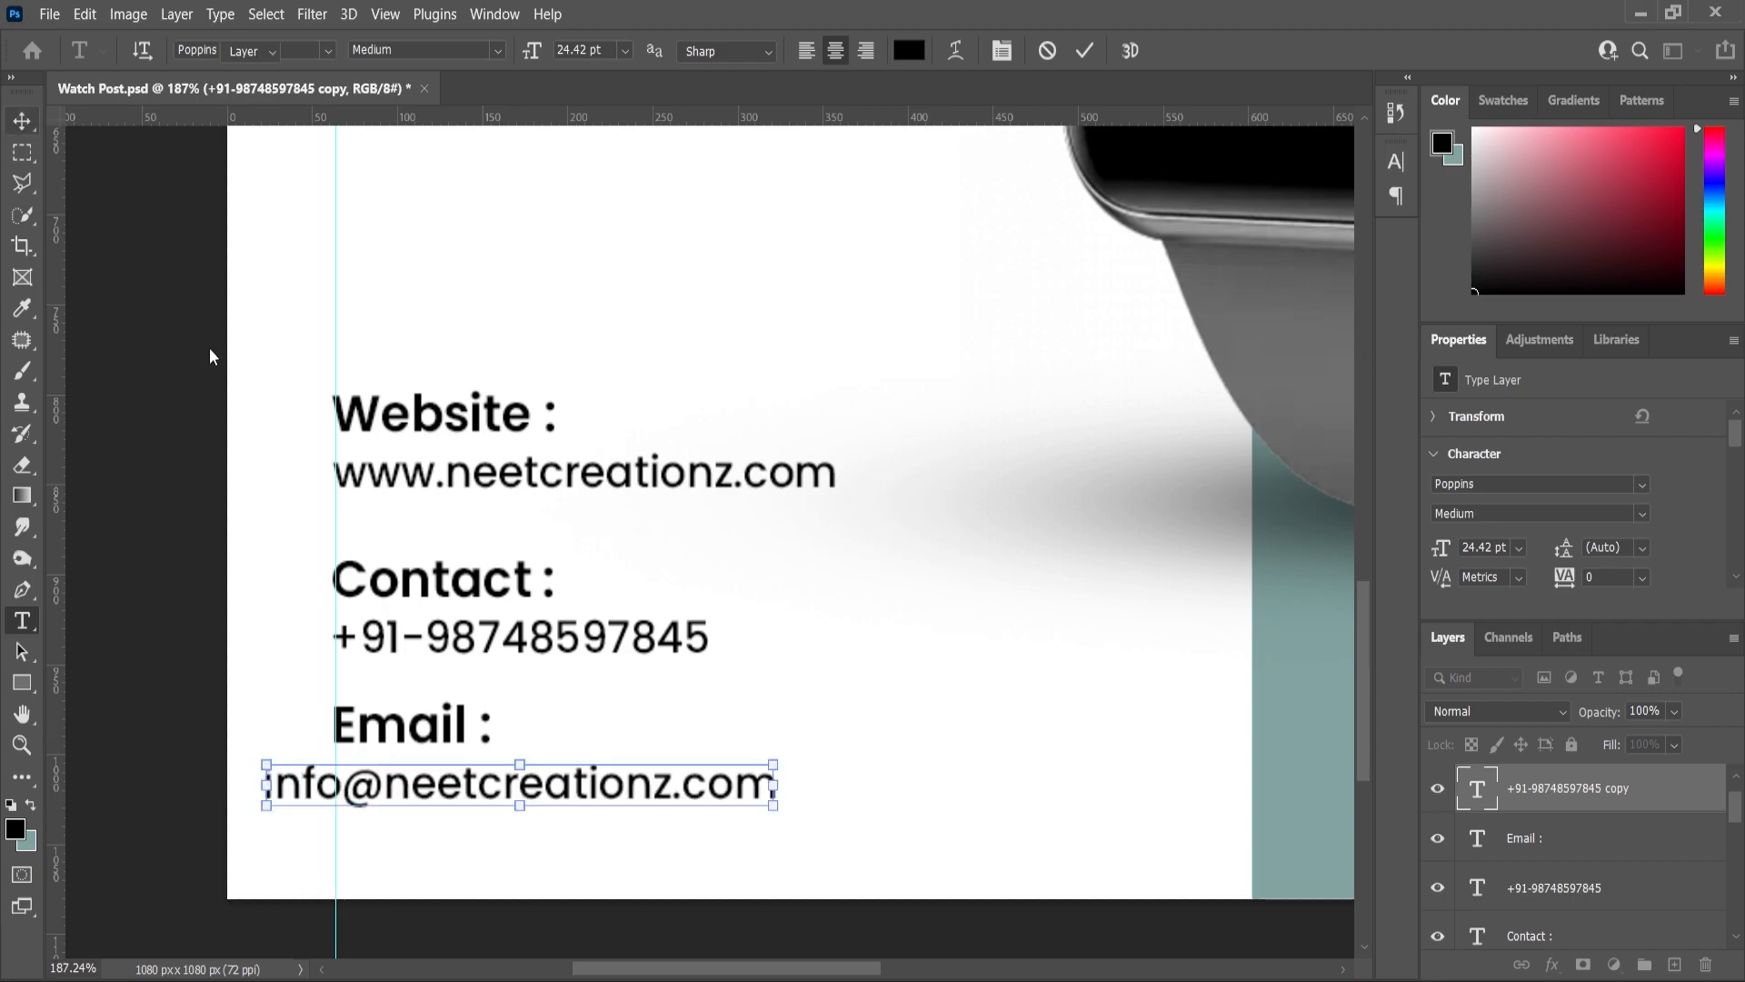
- Select all contact text layers, align their left edges, and shift the block 37 px right
{"action": "scroll", "coordinate": [416, 448], "scroll_direction": "down", "scroll_amount": 1}
{"action": "left_click_drag", "start_coordinate": [187, 398], "coordinate": [565, 732]}
{"action": "scroll", "coordinate": [565, 733], "scroll_direction": "down", "scroll_amount": 1}
{"action": "left_click", "coordinate": [489, 51]}
{"action": "left_click_drag", "start_coordinate": [473, 489], "coordinate": [515, 491]}
- Scale the contact block down to about 86% and snap it to the left guide
{"action": "scroll", "coordinate": [694, 491], "scroll_direction": "down", "scroll_amount": 1}
{"action": "key", "text": "alt+shift"}
{"action": "left_click_drag", "start_coordinate": [709, 459], "coordinate": [692, 472]}
{"action": "left_click_drag", "start_coordinate": [539, 502], "coordinate": [523, 503]}
{"action": "left_click", "coordinate": [22, 746]}
{"action": "left_click_drag", "start_coordinate": [556, 622], "coordinate": [349, 398]}
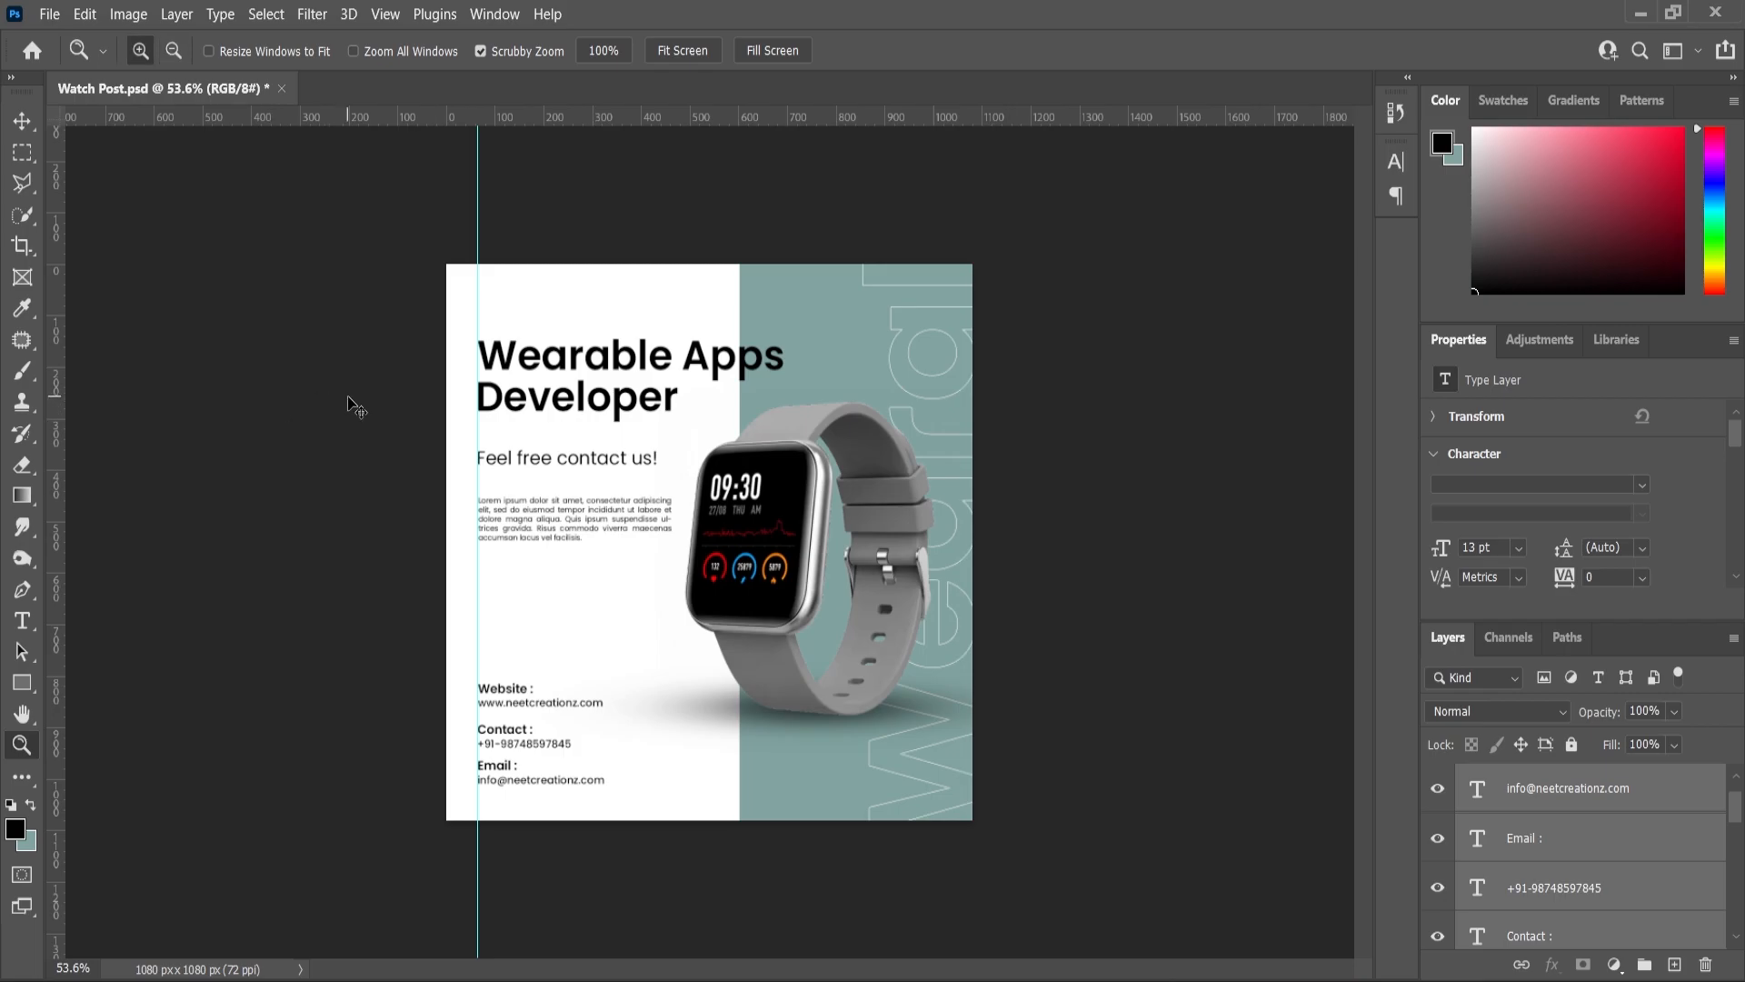
- Add a Levels adjustment layer above the Lorem ipsum paragraph with black input 7 and midtones 0.96
{"action": "left_click", "coordinate": [684, 56]}
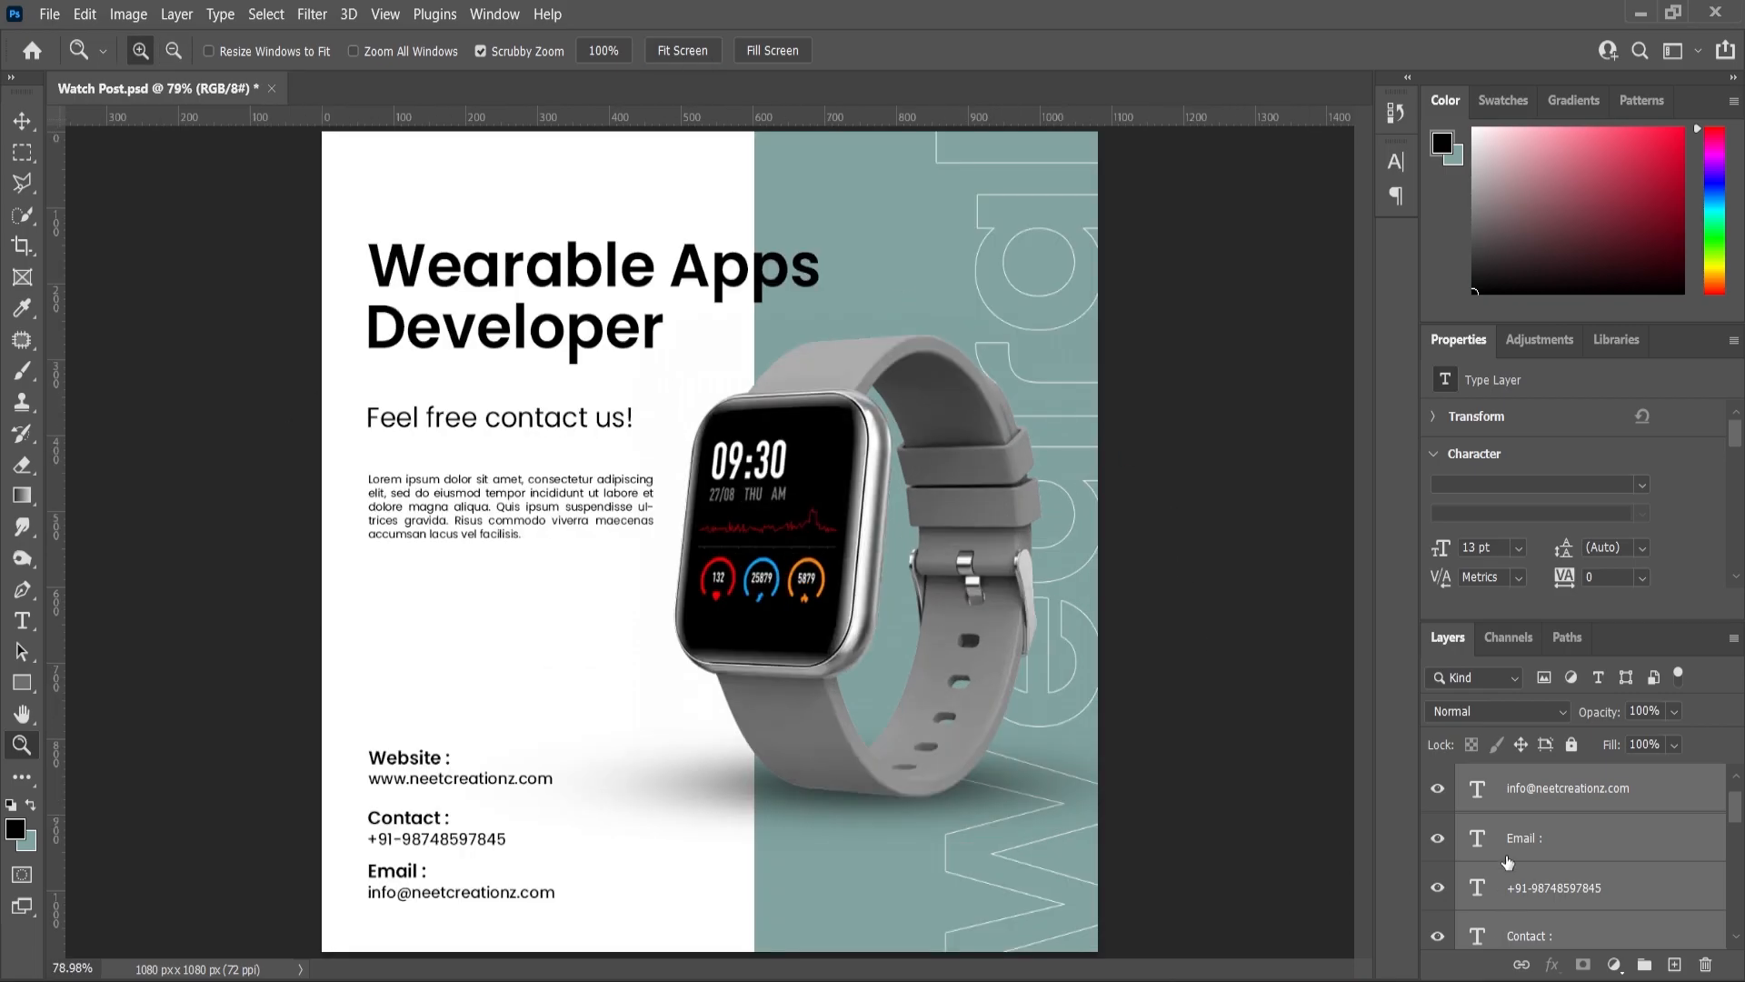
{"action": "scroll", "coordinate": [1554, 798], "scroll_direction": "up", "scroll_amount": 1}
{"action": "left_click", "coordinate": [1591, 787]}
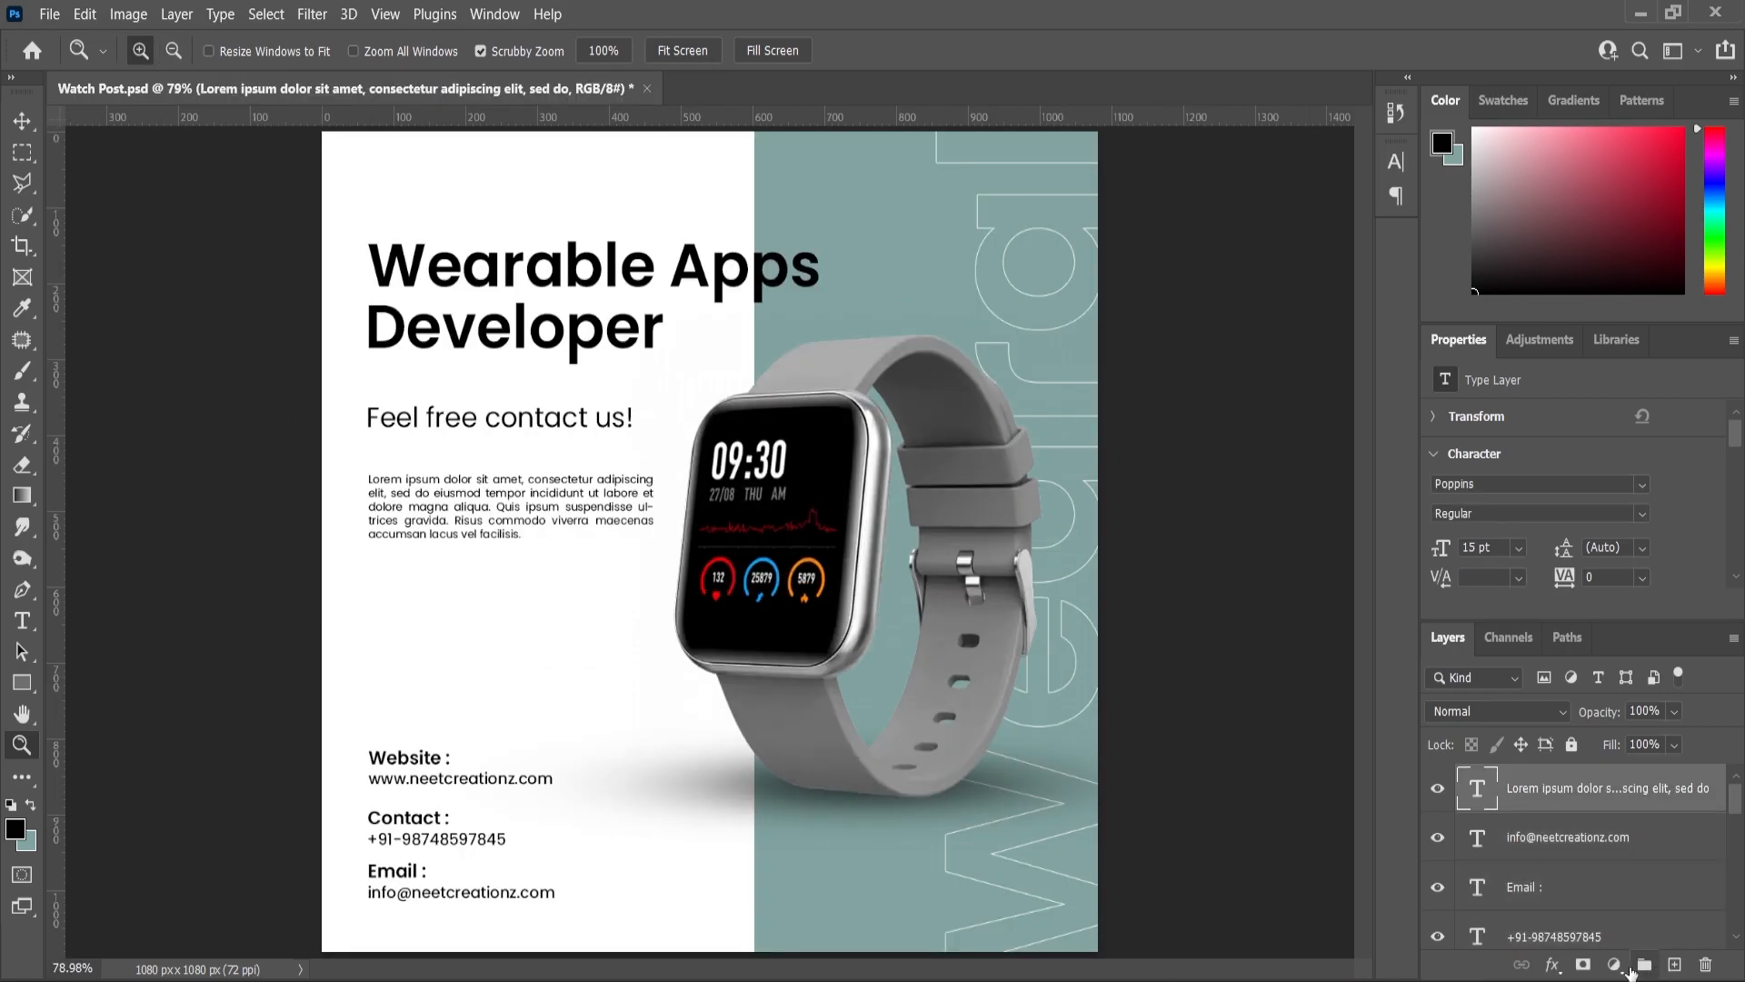
{"action": "left_click", "coordinate": [1614, 965]}
{"action": "left_click", "coordinate": [1586, 646]}
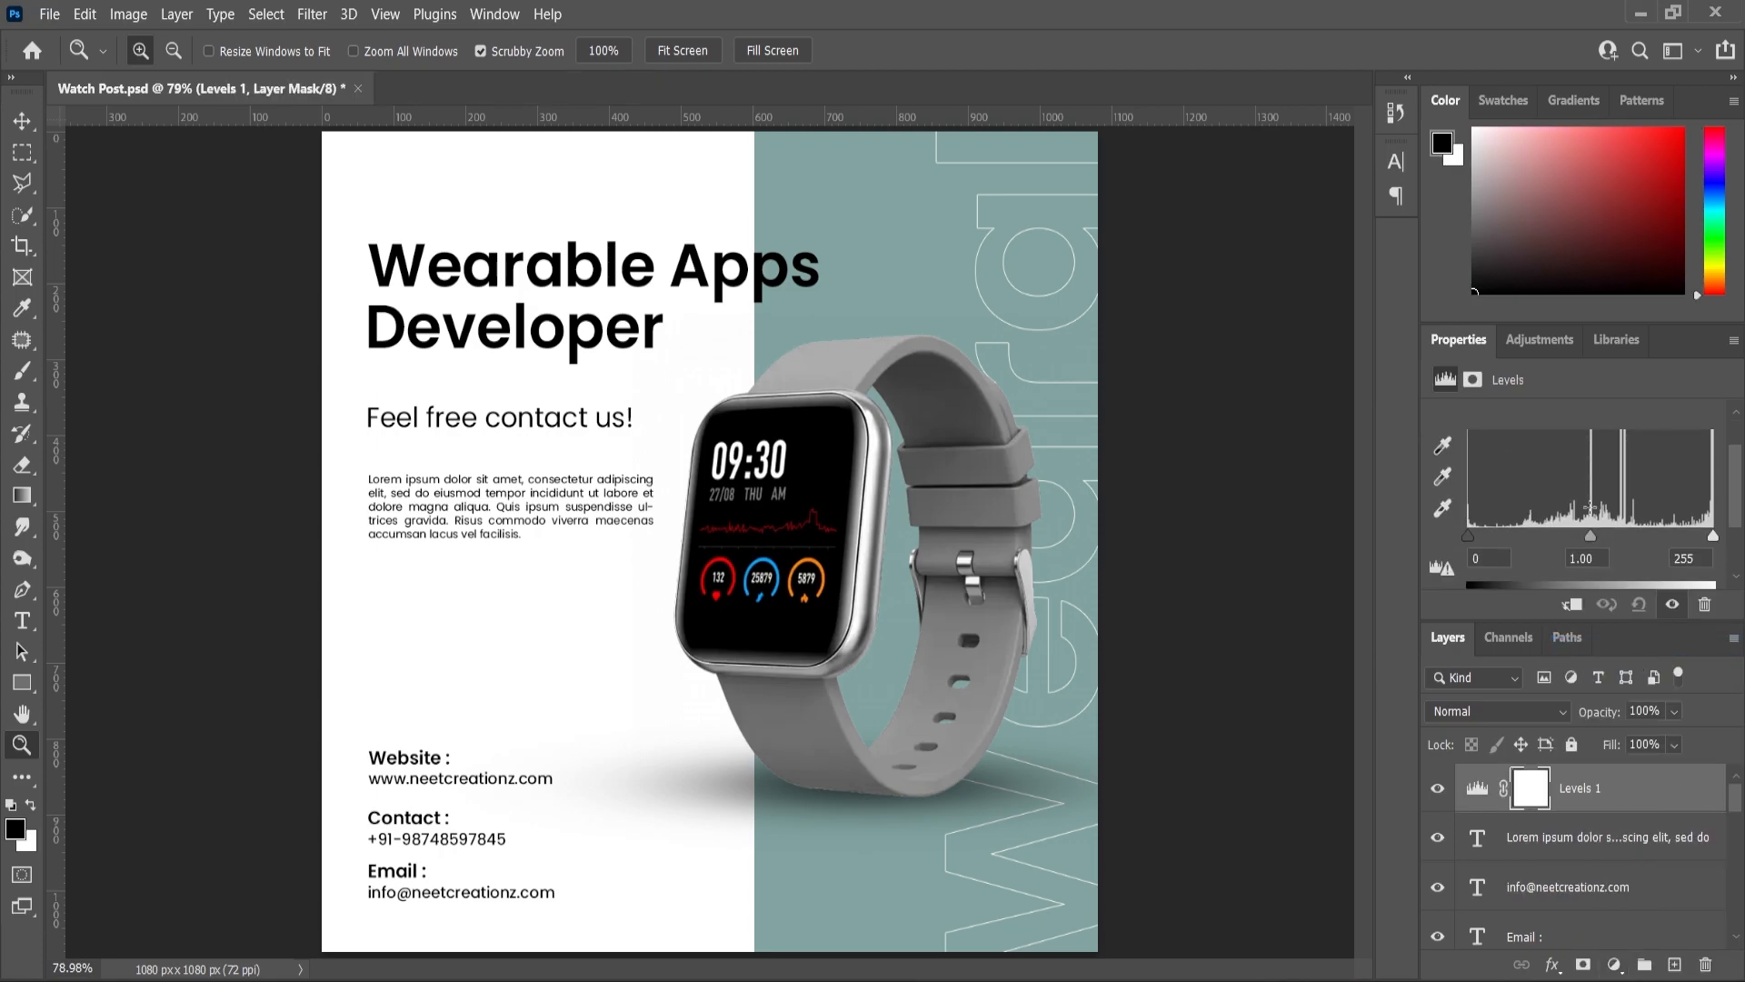
{"action": "left_click_drag", "start_coordinate": [1591, 538], "coordinate": [1594, 540]}
{"action": "left_click_drag", "start_coordinate": [1472, 544], "coordinate": [1475, 544]}
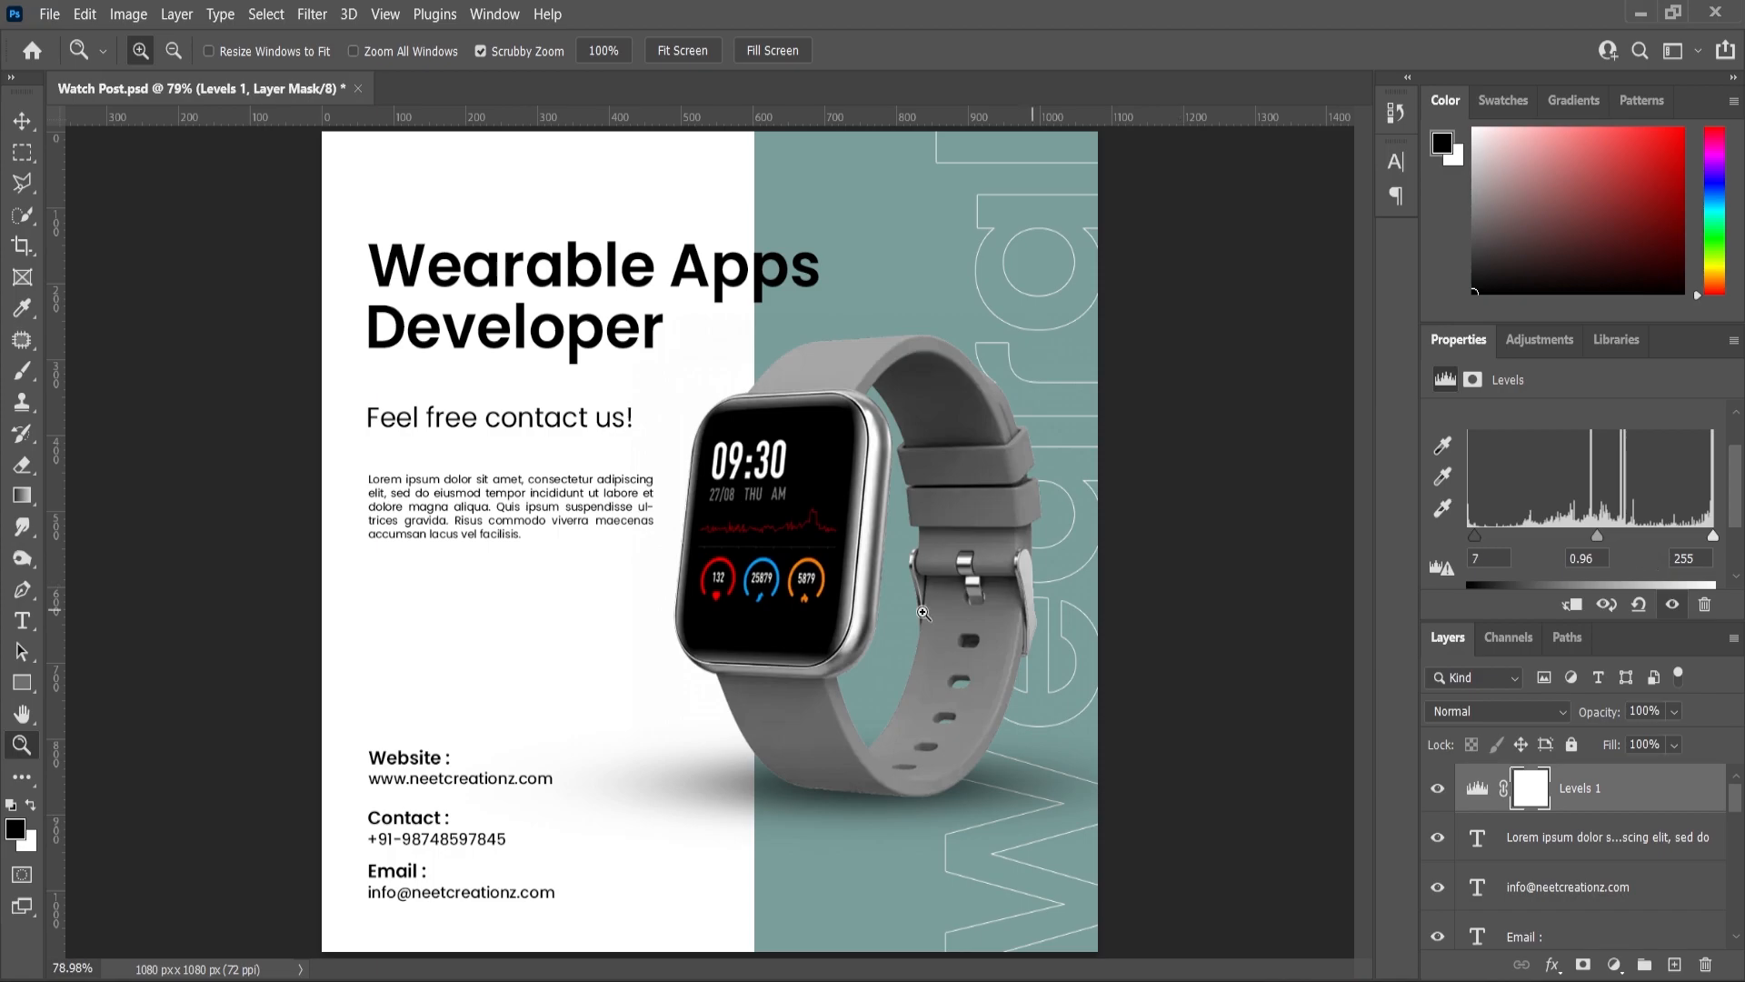
{"action": "left_click", "coordinate": [953, 511], "text": "alt"}
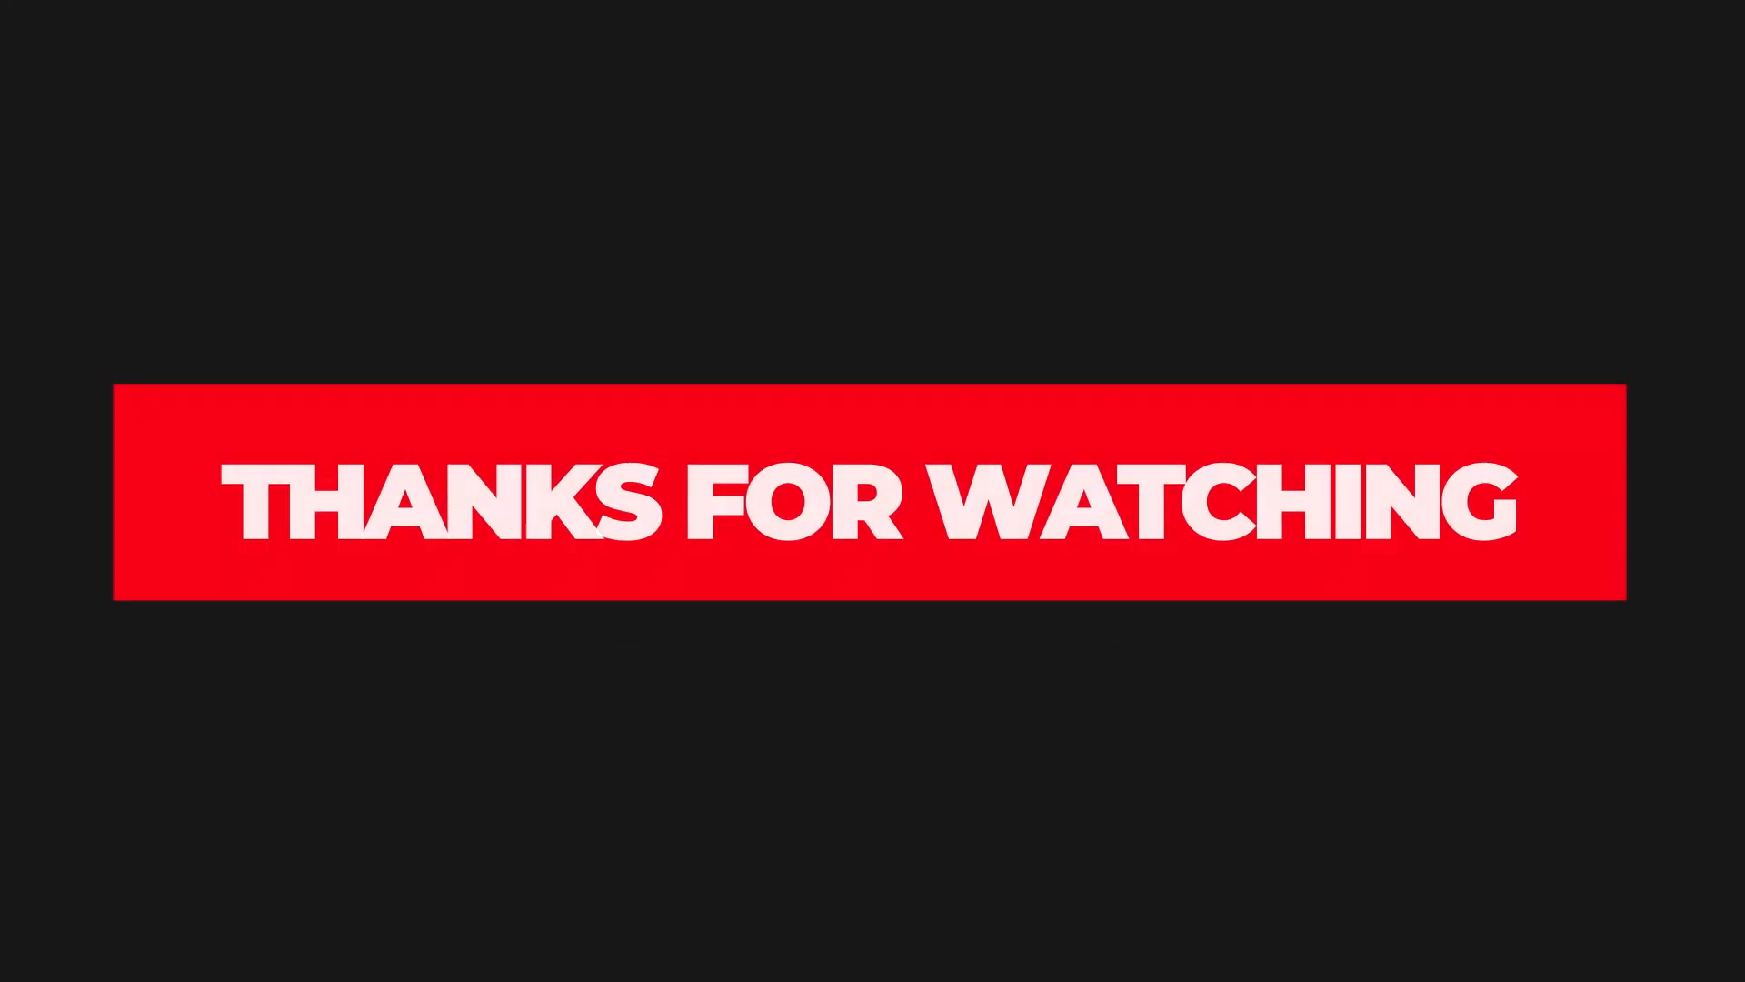